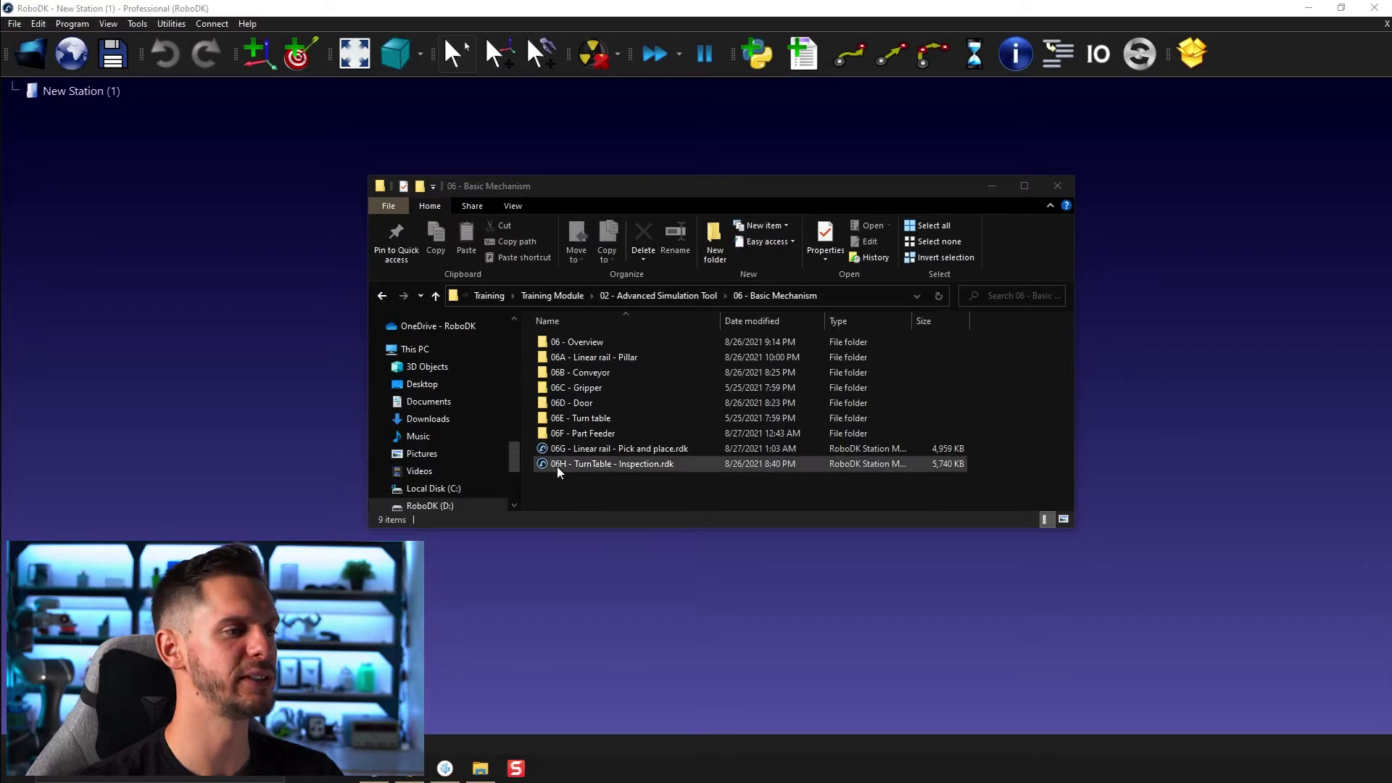
- Load the station file 06H - TurnTable - Inspection.rdk into RoboDK from the Basic Mechanism folder
left_click_drag(562, 466, 246, 324)
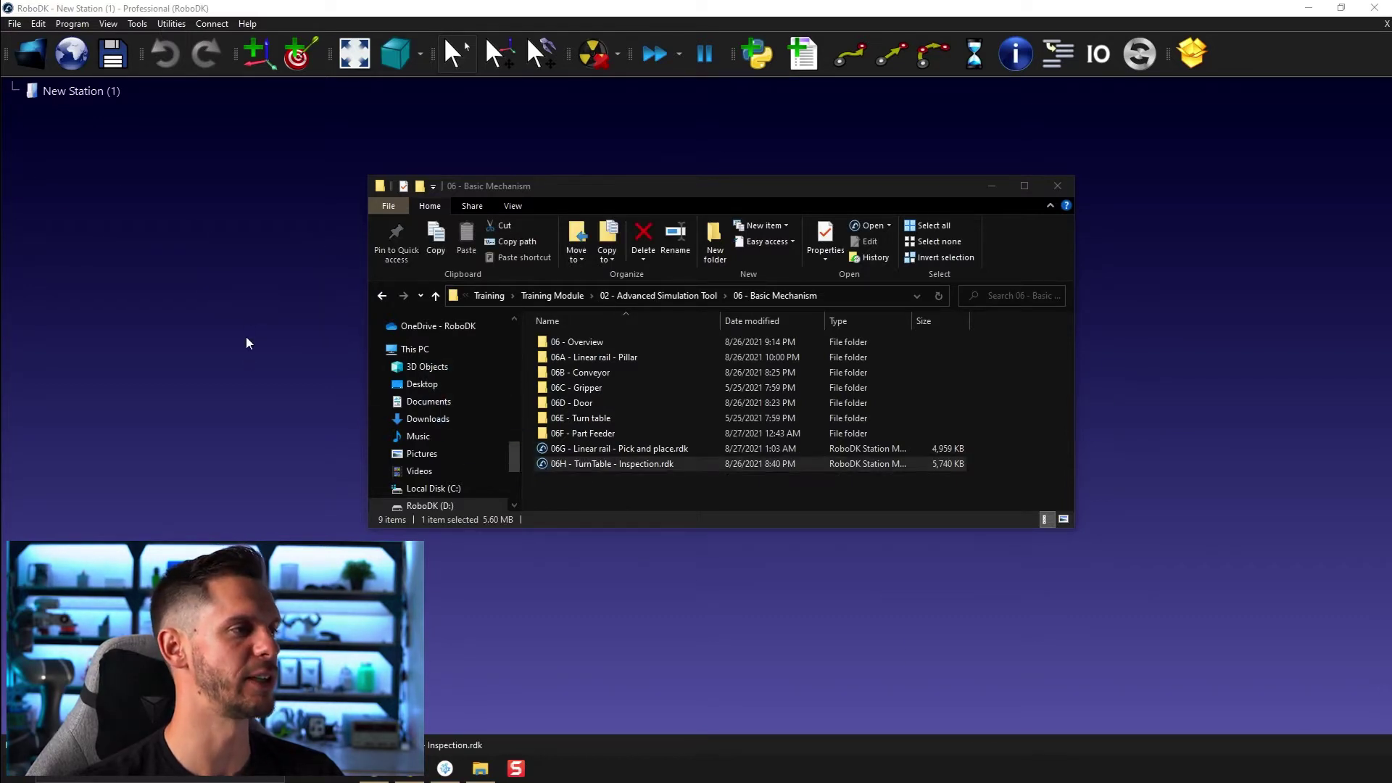
left_click(247, 362)
middle_click_drag(506, 425, 298, 354)
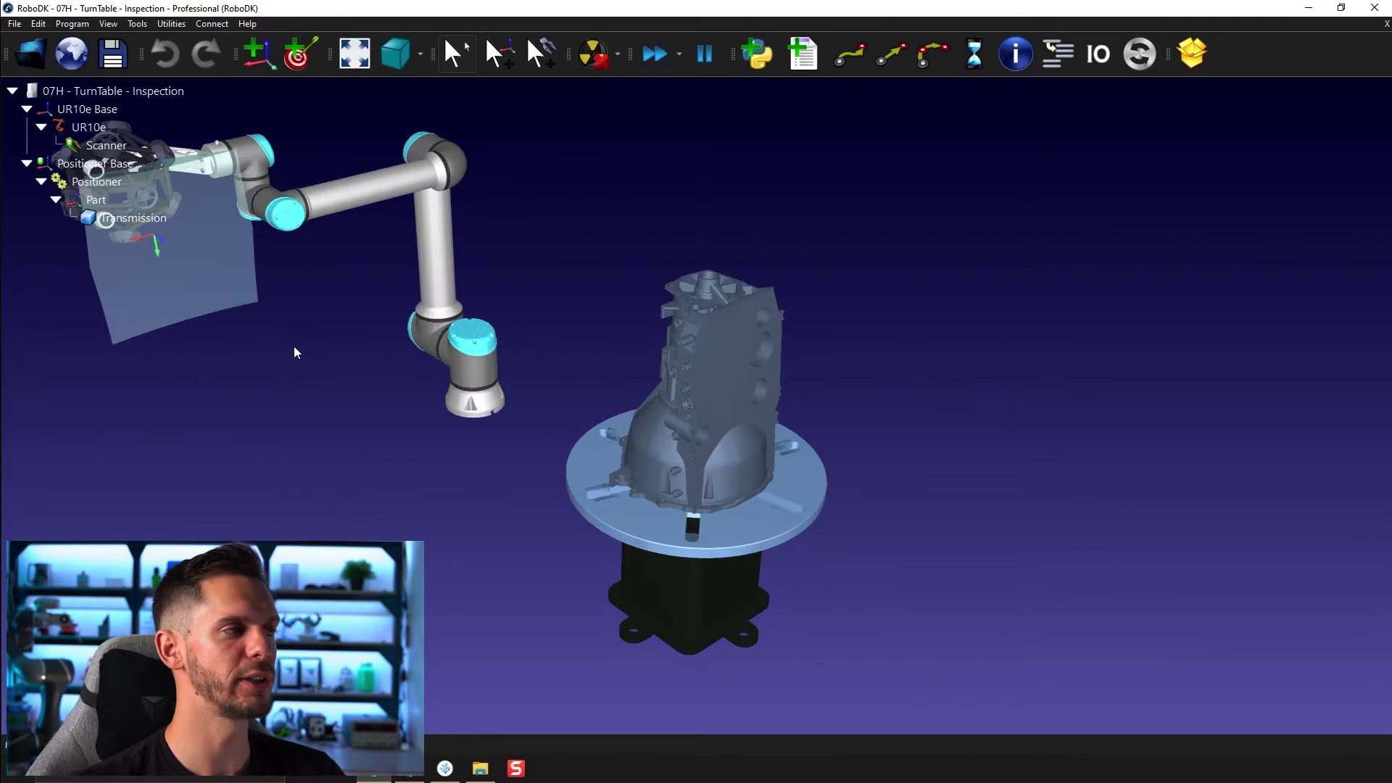
- Move the UR10e freehand by its scanner tool frame and return the robot to its home position
right_click_drag(294, 346, 374, 328)
left_click_drag(374, 329, 668, 393)
left_click_drag(607, 428, 1353, 422)
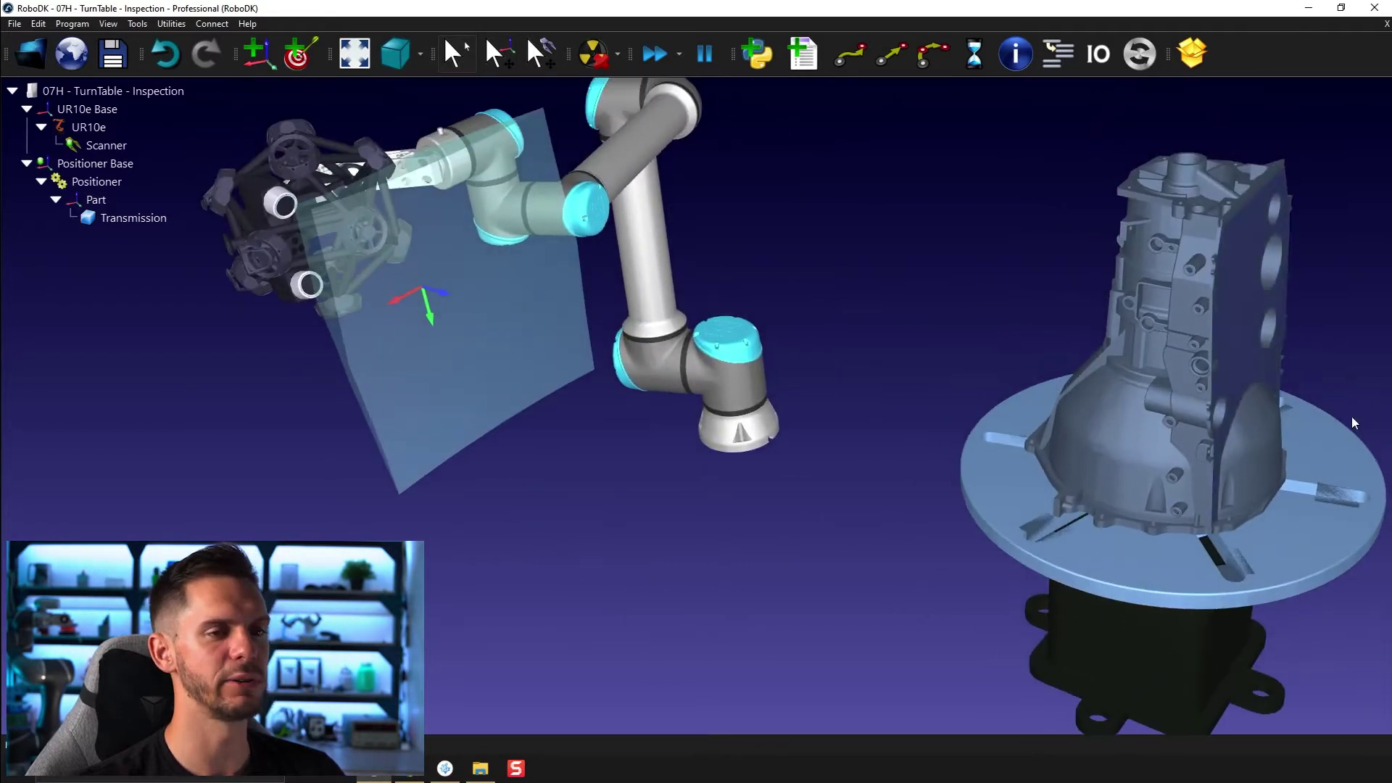
left_click_drag(1035, 381, 957, 342)
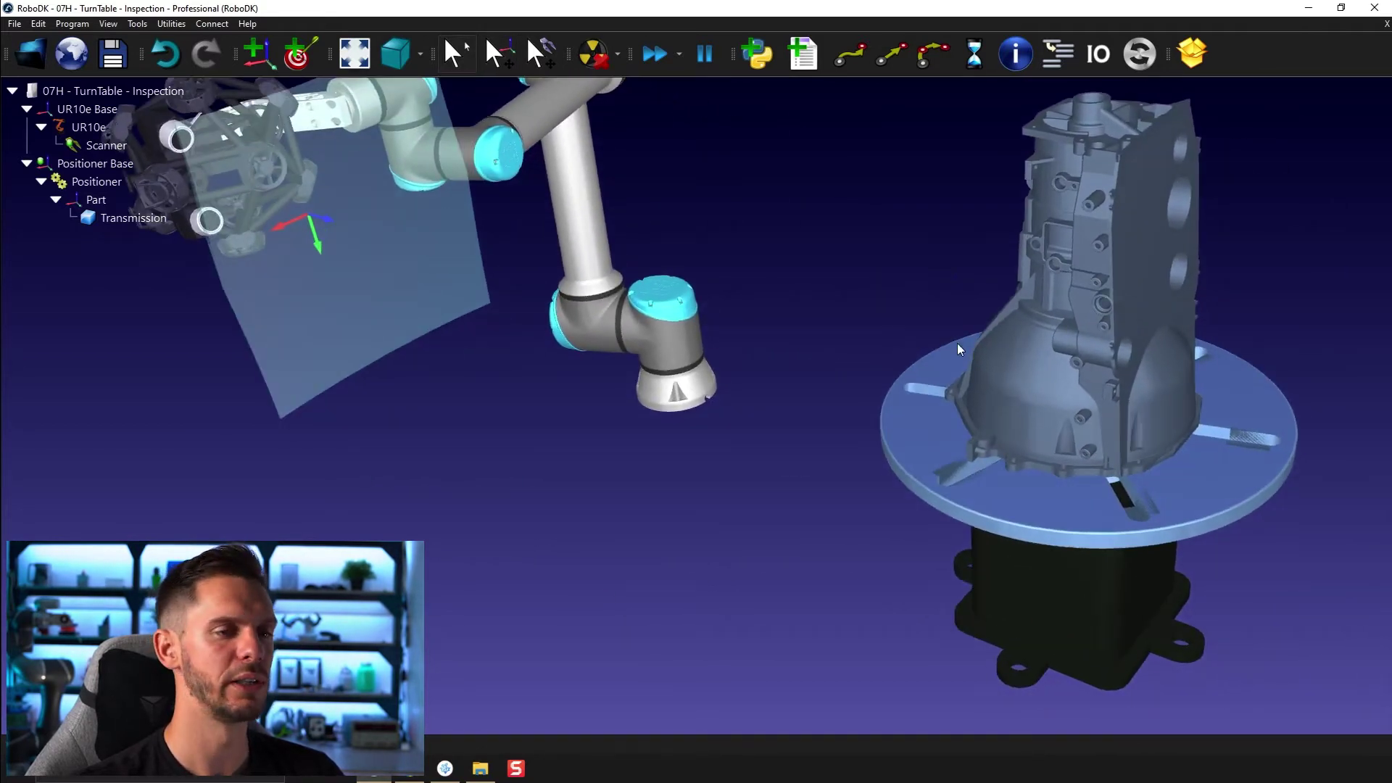
middle_click_drag(425, 320, 580, 386)
key("alt")
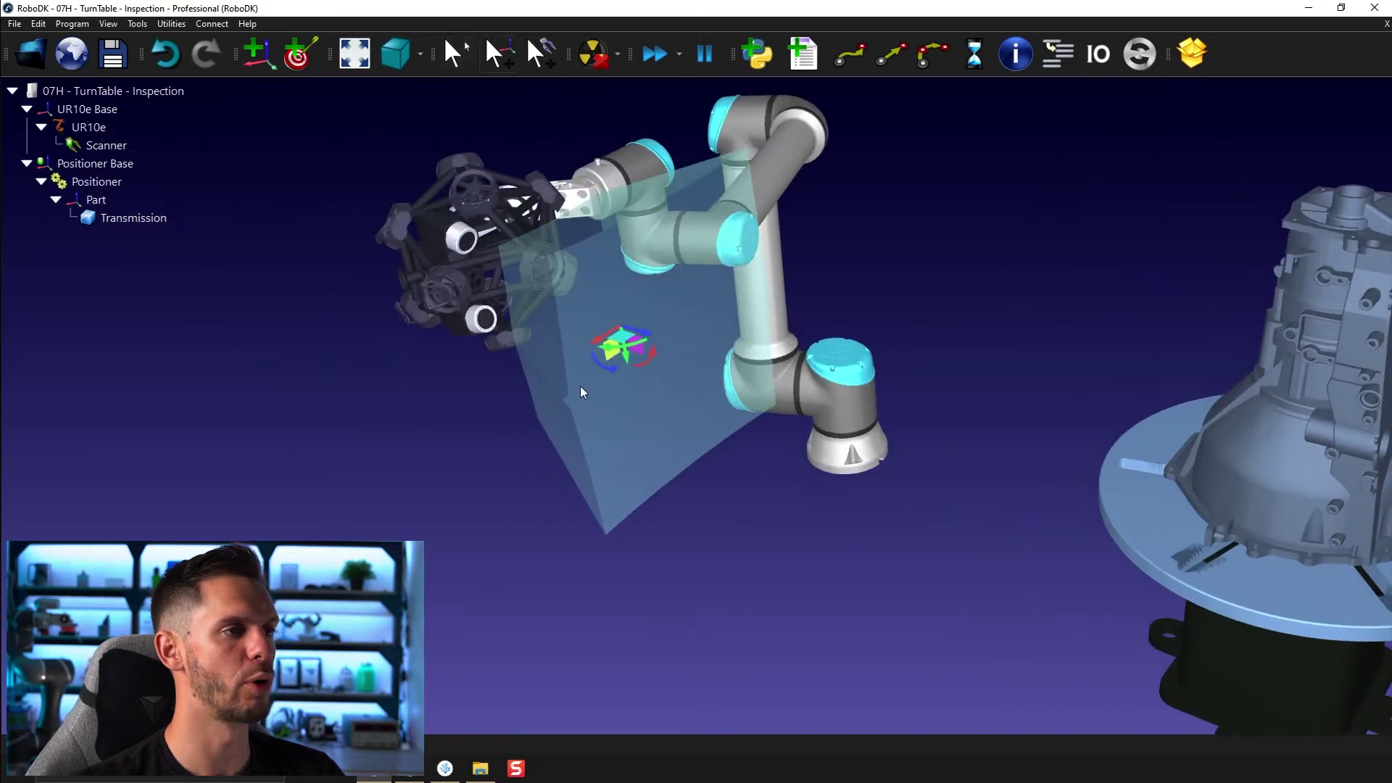
mouse_move(605, 369)
left_mouse_down("alt")
mouse_move(647, 367)
mouse_move(590, 355)
left_mouse_up("alt")
right_click(889, 407)
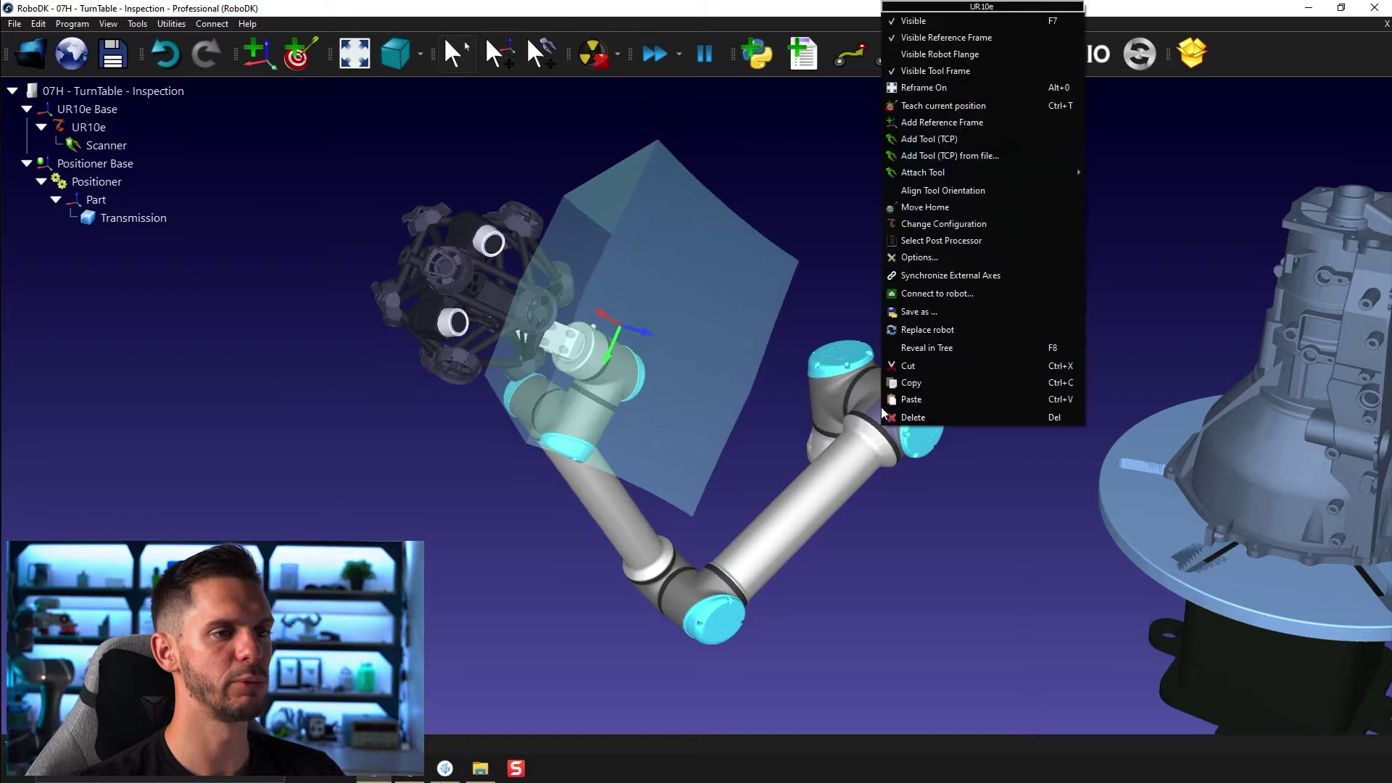
left_click(926, 209)
- Open the UR10e's jog controls and turn joint 1 toward the turntable, setting it to 90°
scroll(820, 279, "down", 2)
double_click(792, 242)
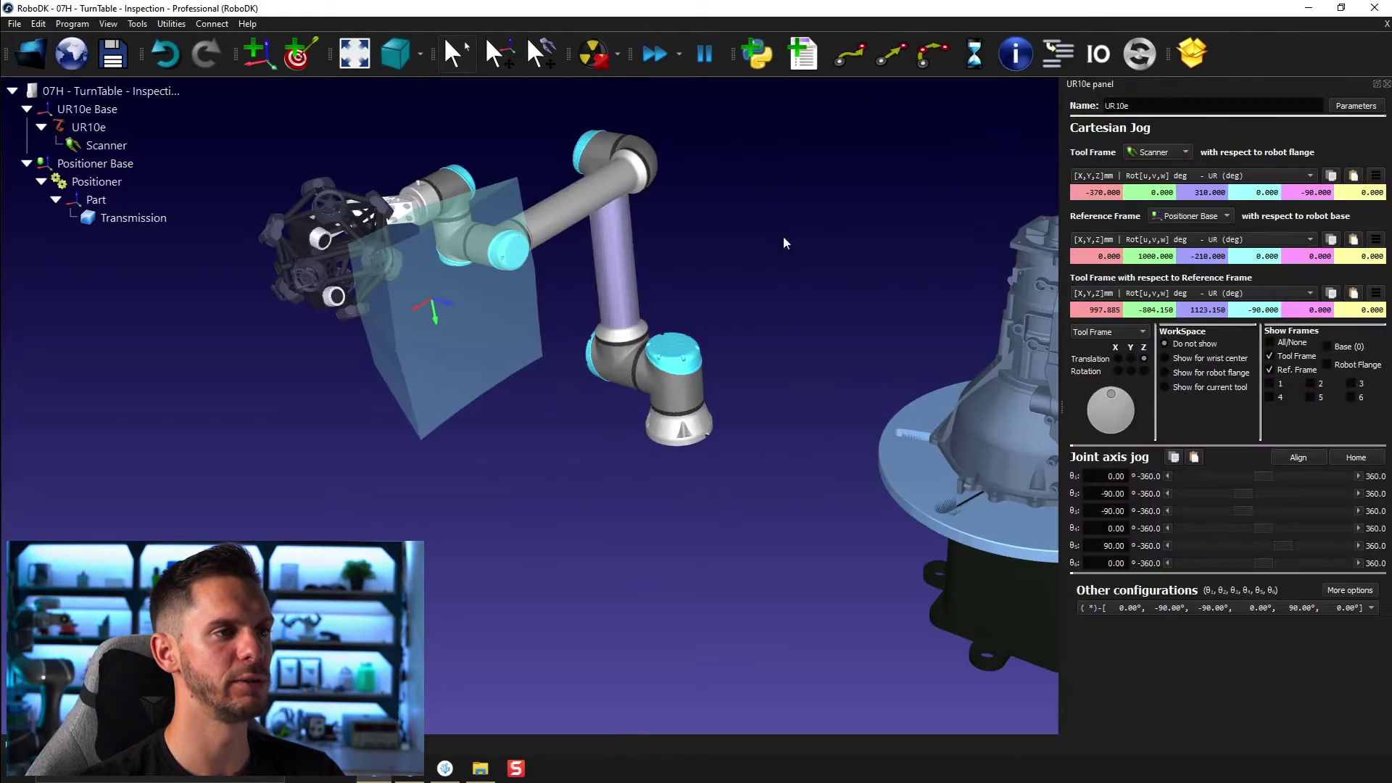
left_click_drag(686, 292, 1008, 455)
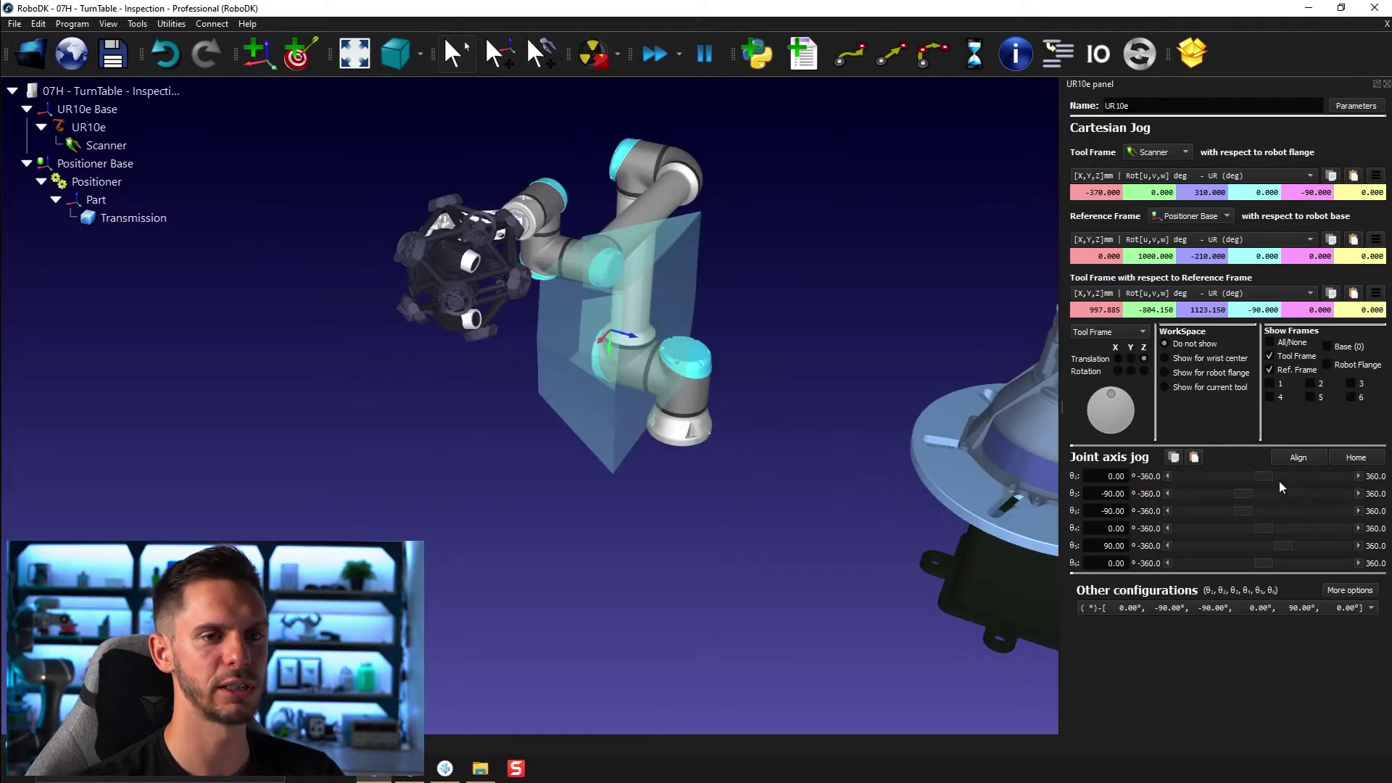
left_click_drag(1264, 477, 1282, 477)
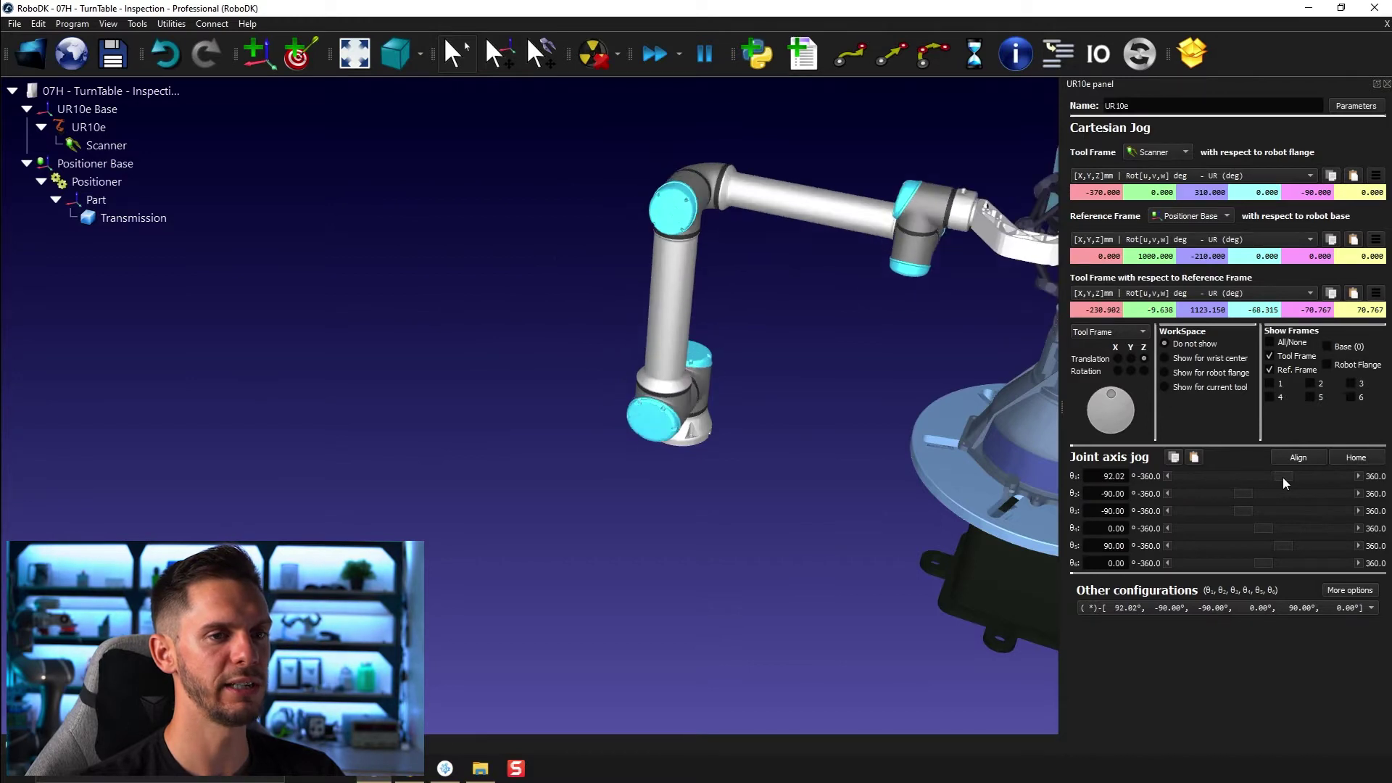
type("90")
key("Return")
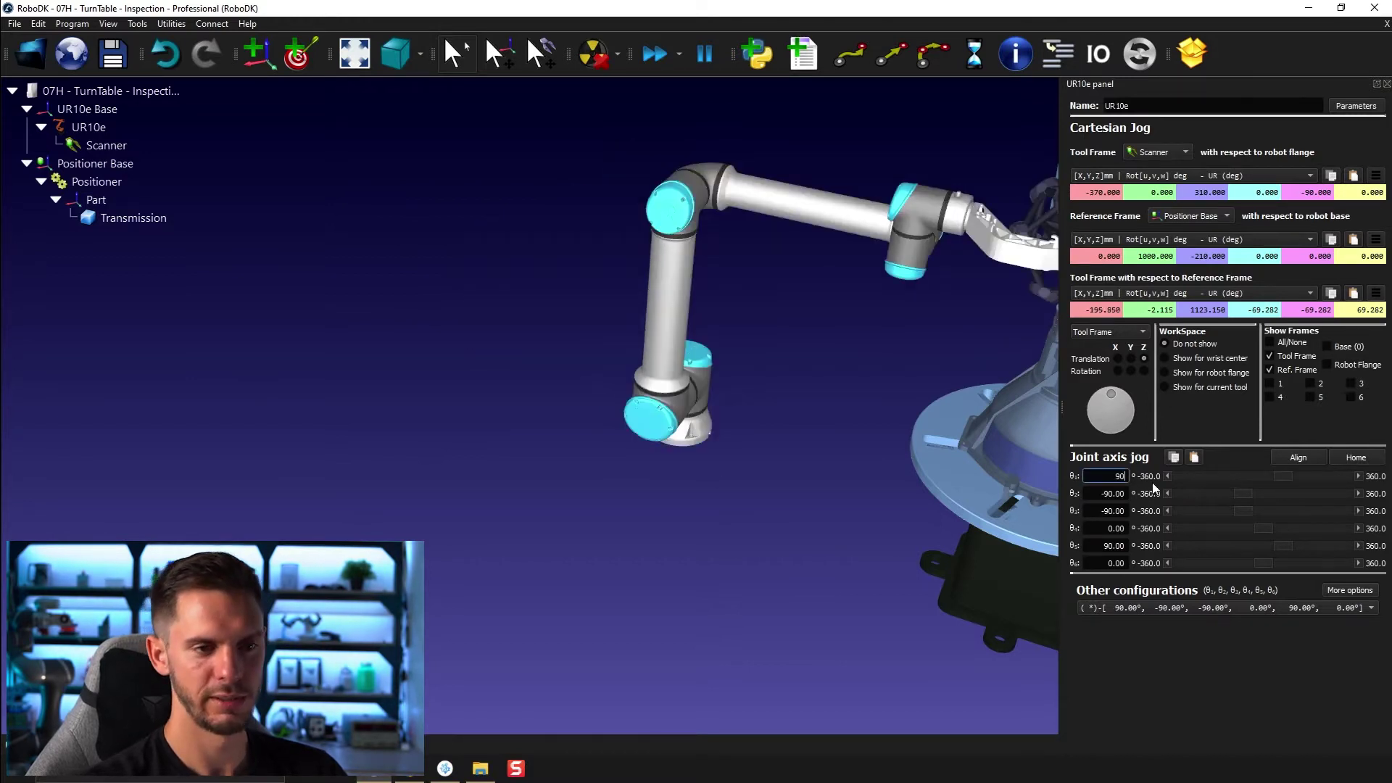
- Jog joints 2 to 4 to lower the scanner beside the turntable, and set joint 2 to -50°
right_click_drag(802, 329, 607, 307)
left_click_drag(1244, 493, 1242, 521)
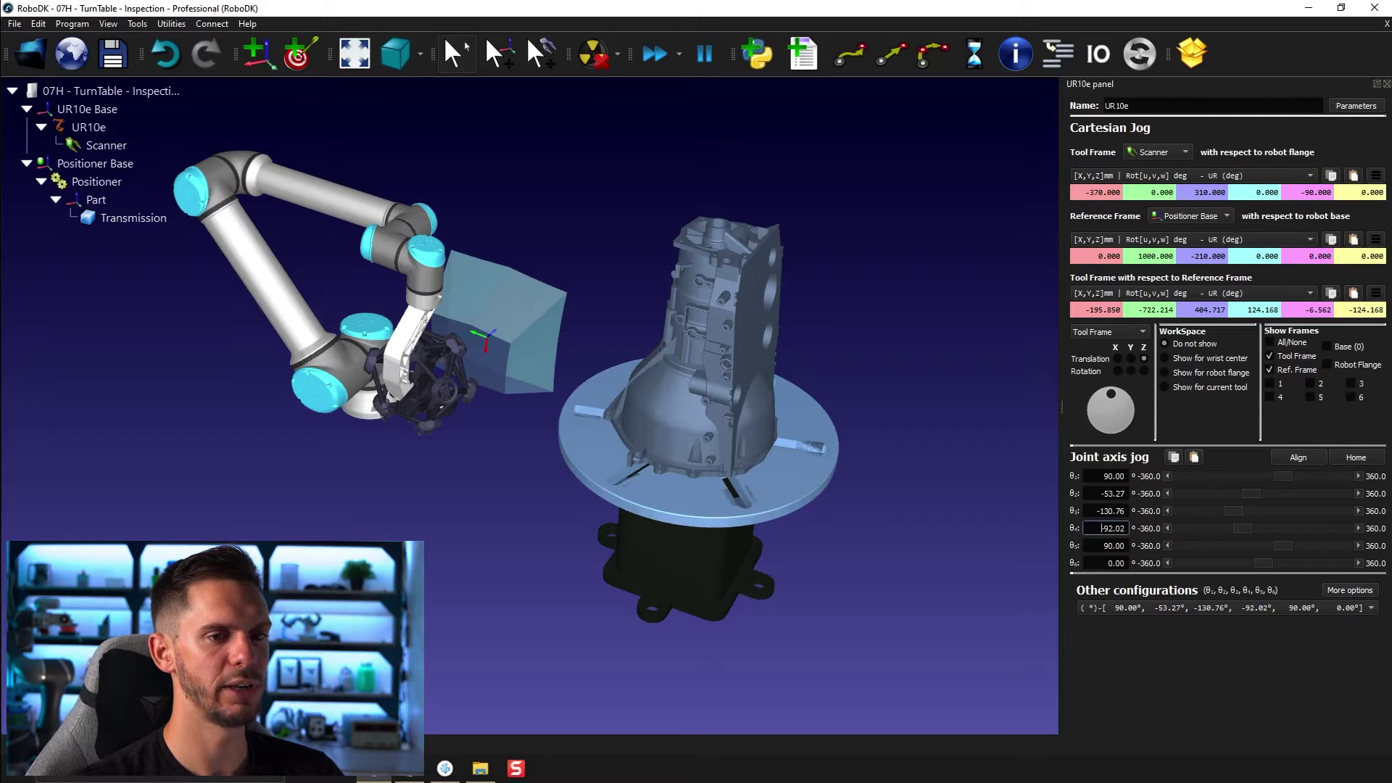
left_click(1105, 494)
type("-80")
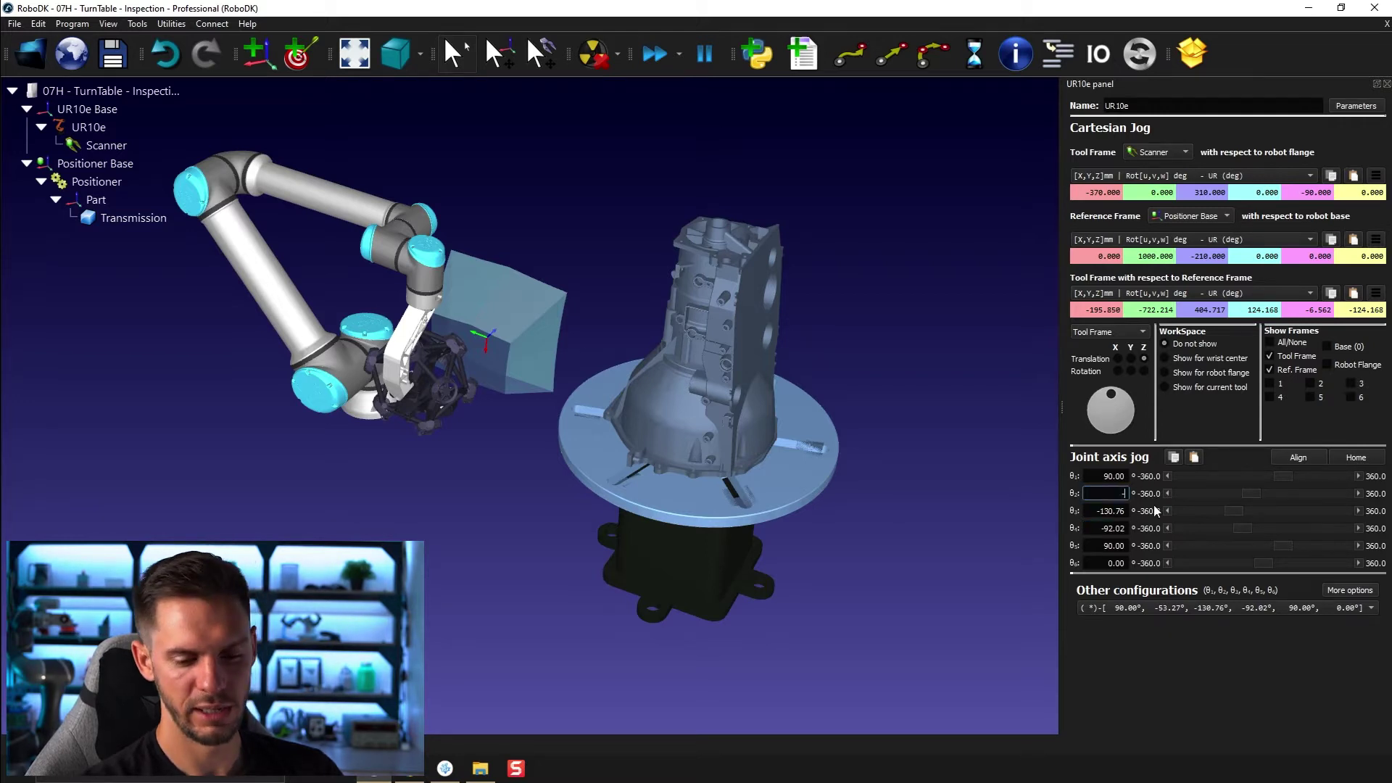
key("Return")
key("BackSpace")
key("BackSpace")
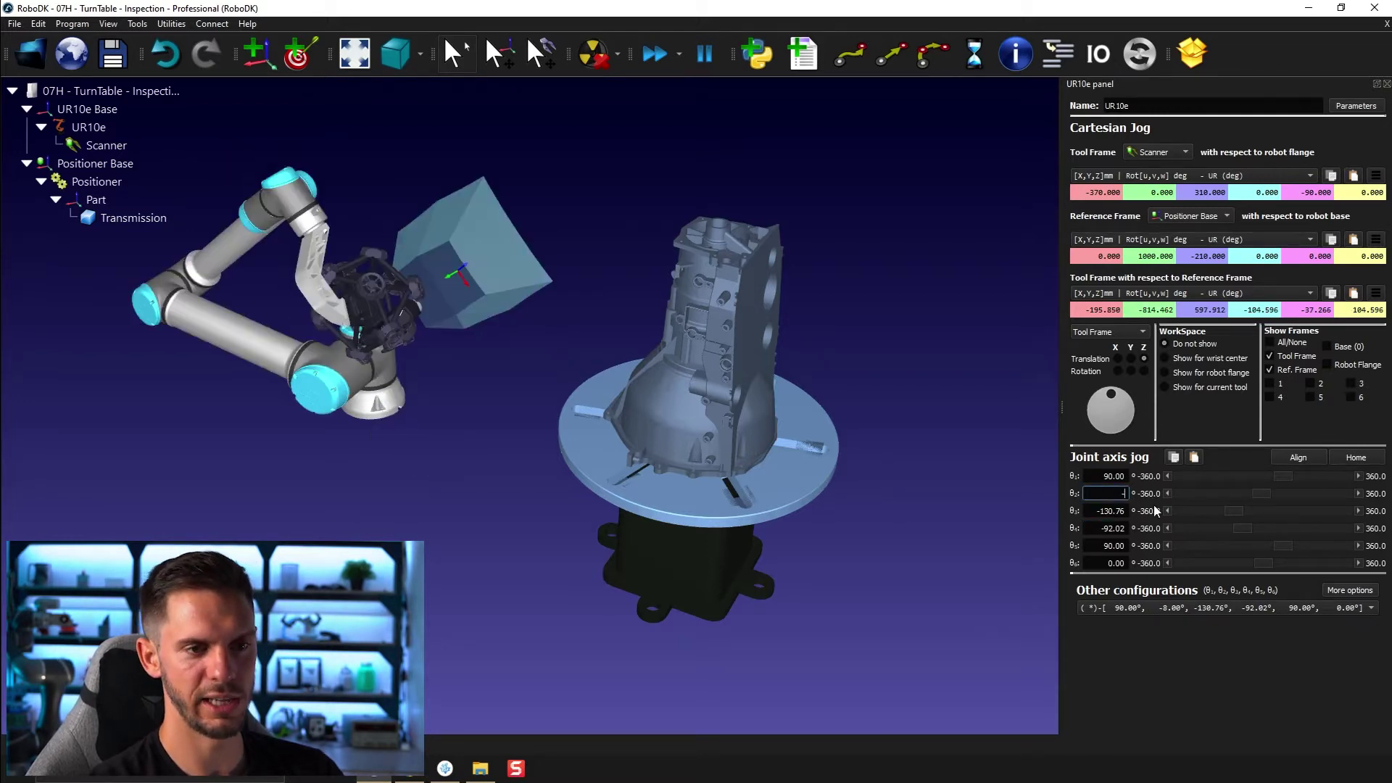
type("50")
key("Return")
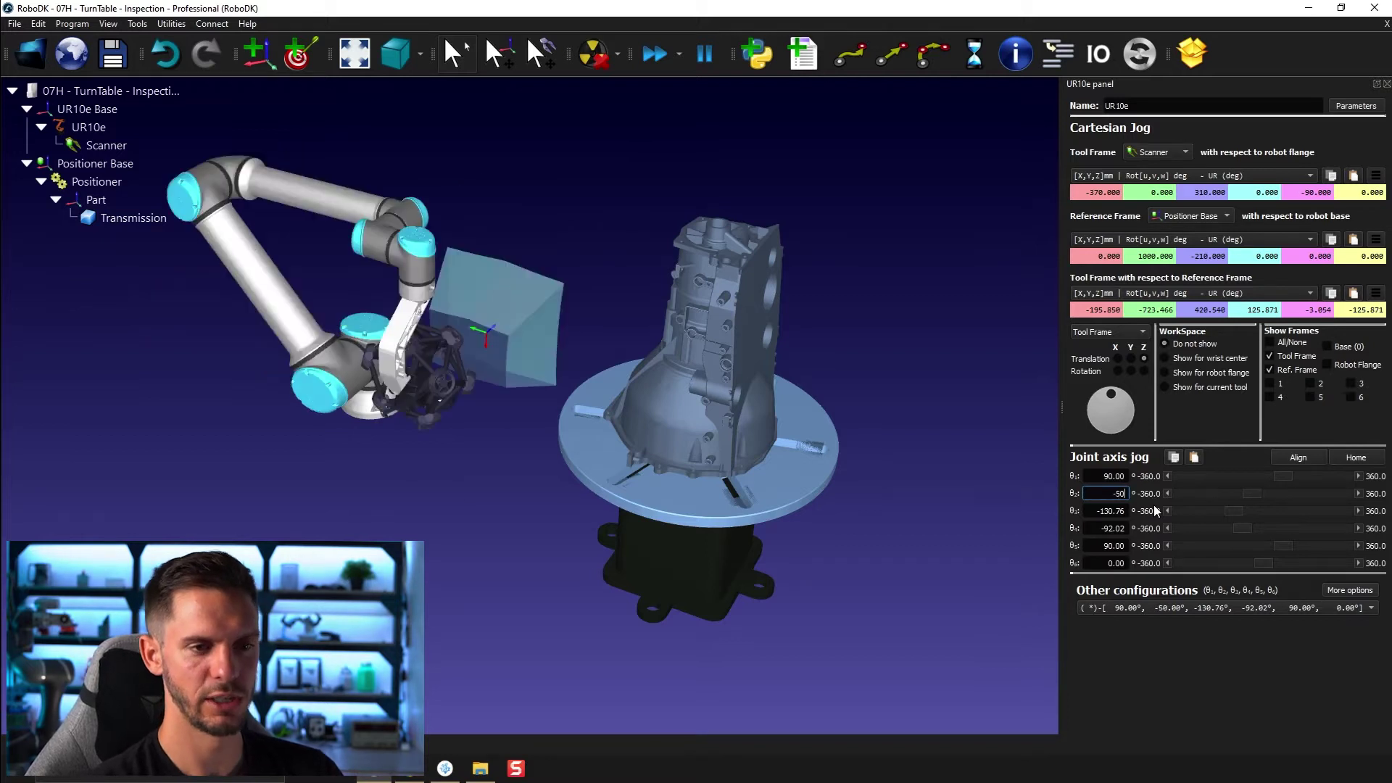
- Set the UR10e's joint 3 to -130°, joint 4 to -90° and joint 6 to 90°
key("Tab")
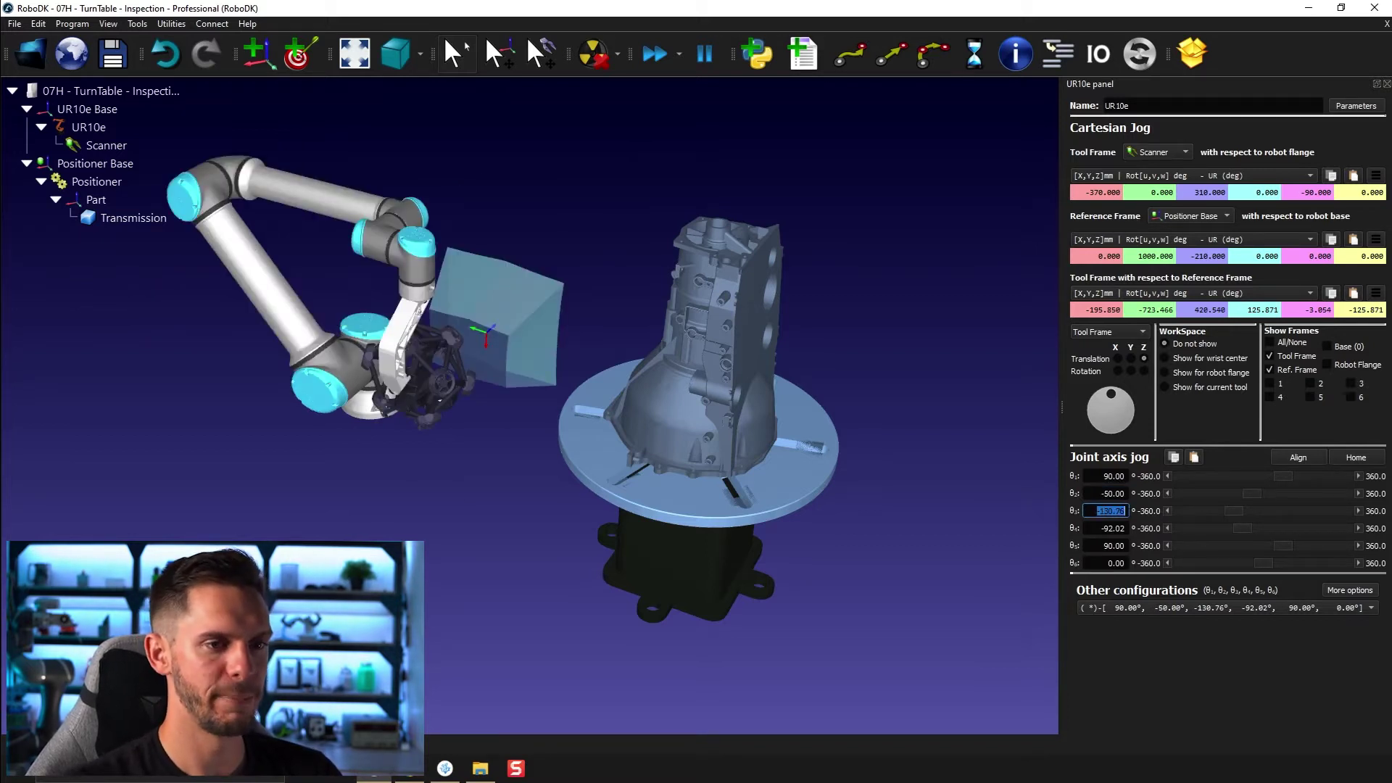
type("-130")
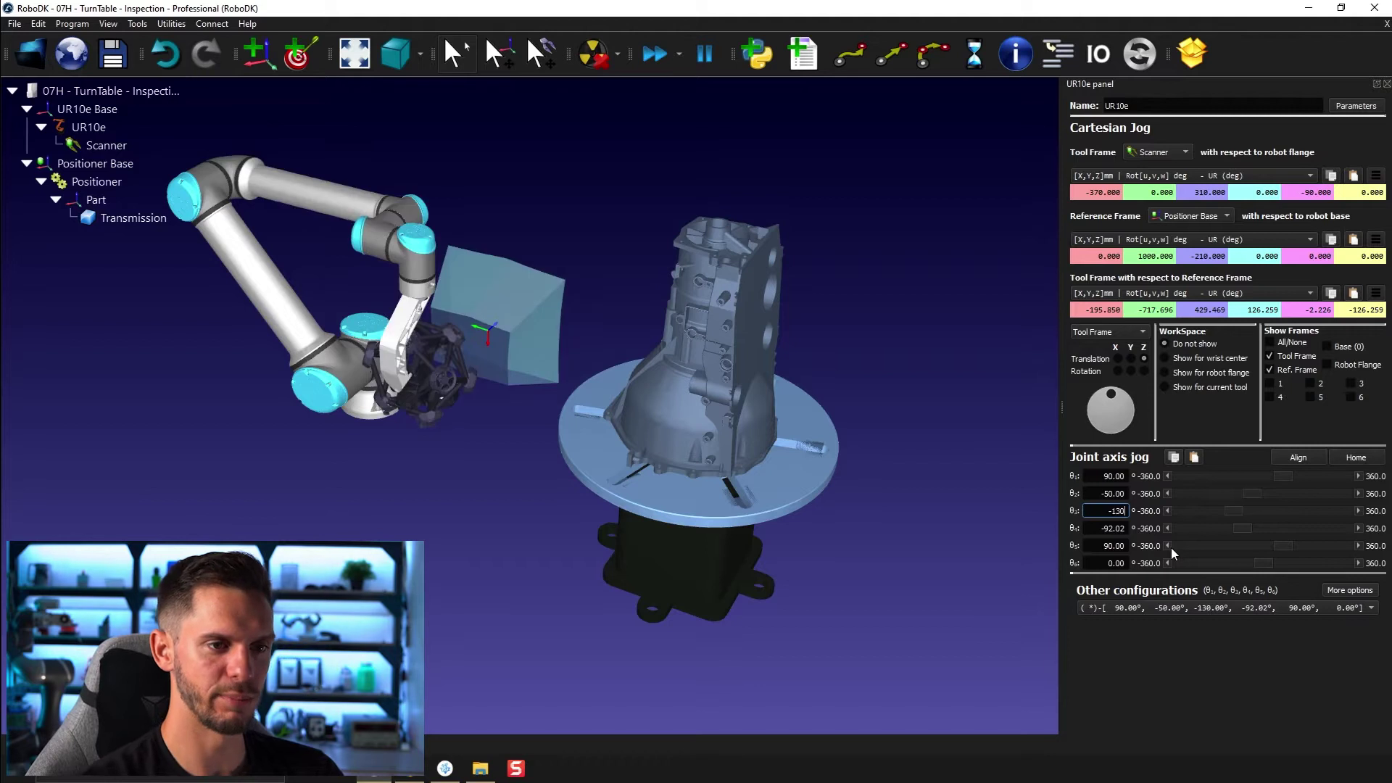
key("Tab")
type("-90")
key("Tab")
key("Tab")
key("Return")
type("90")
key("Return")
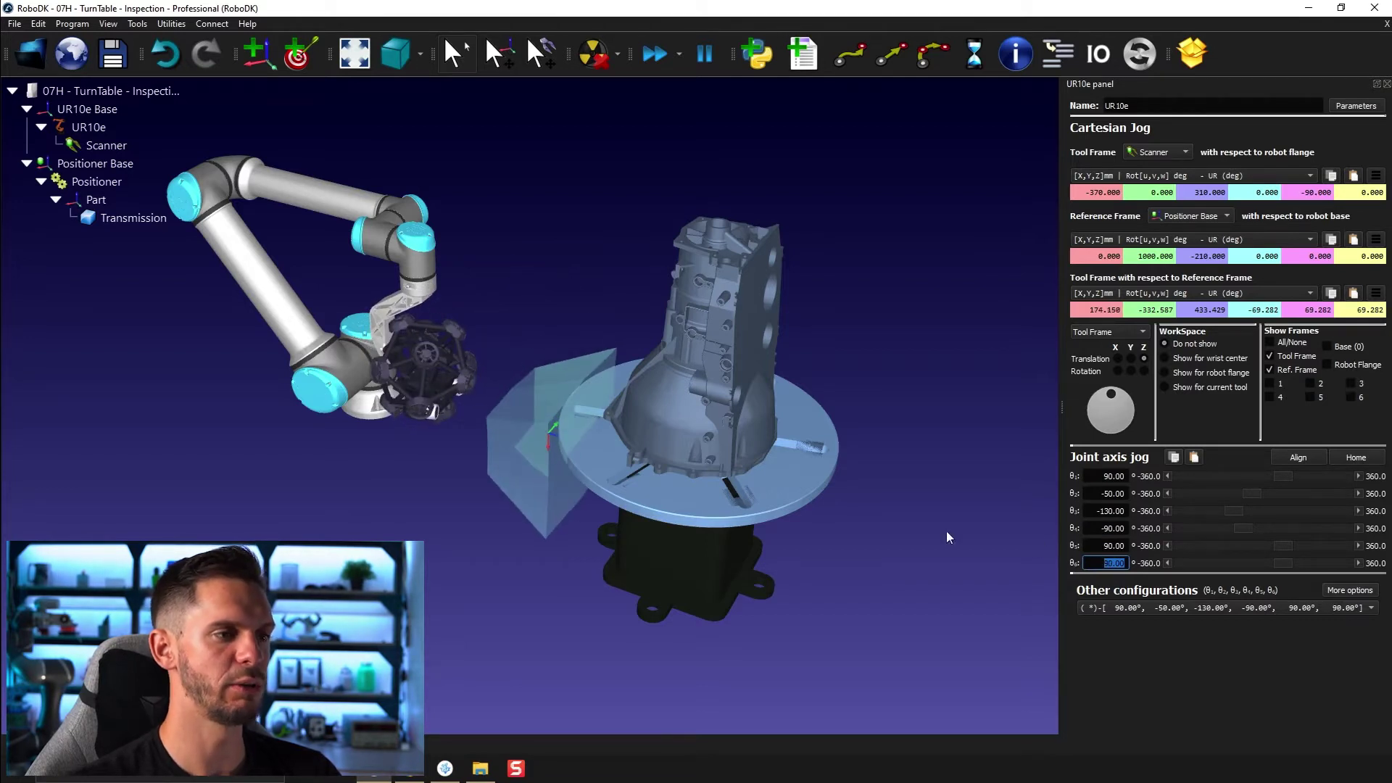
- Open the UR10e's parameters, review its home joint settings, and accept both dialogs
left_click_drag(535, 542, 599, 628)
left_click_drag(573, 391, 694, 338)
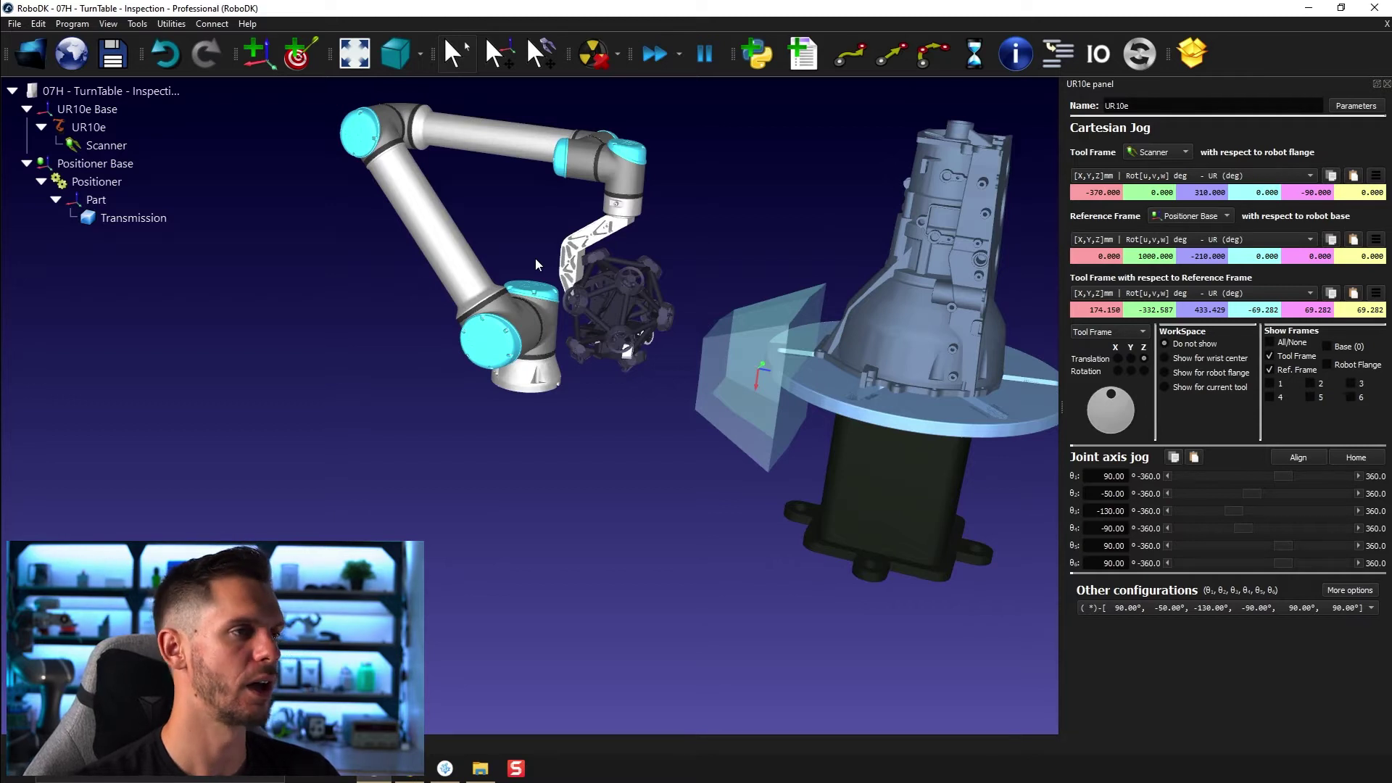
left_click(1356, 106)
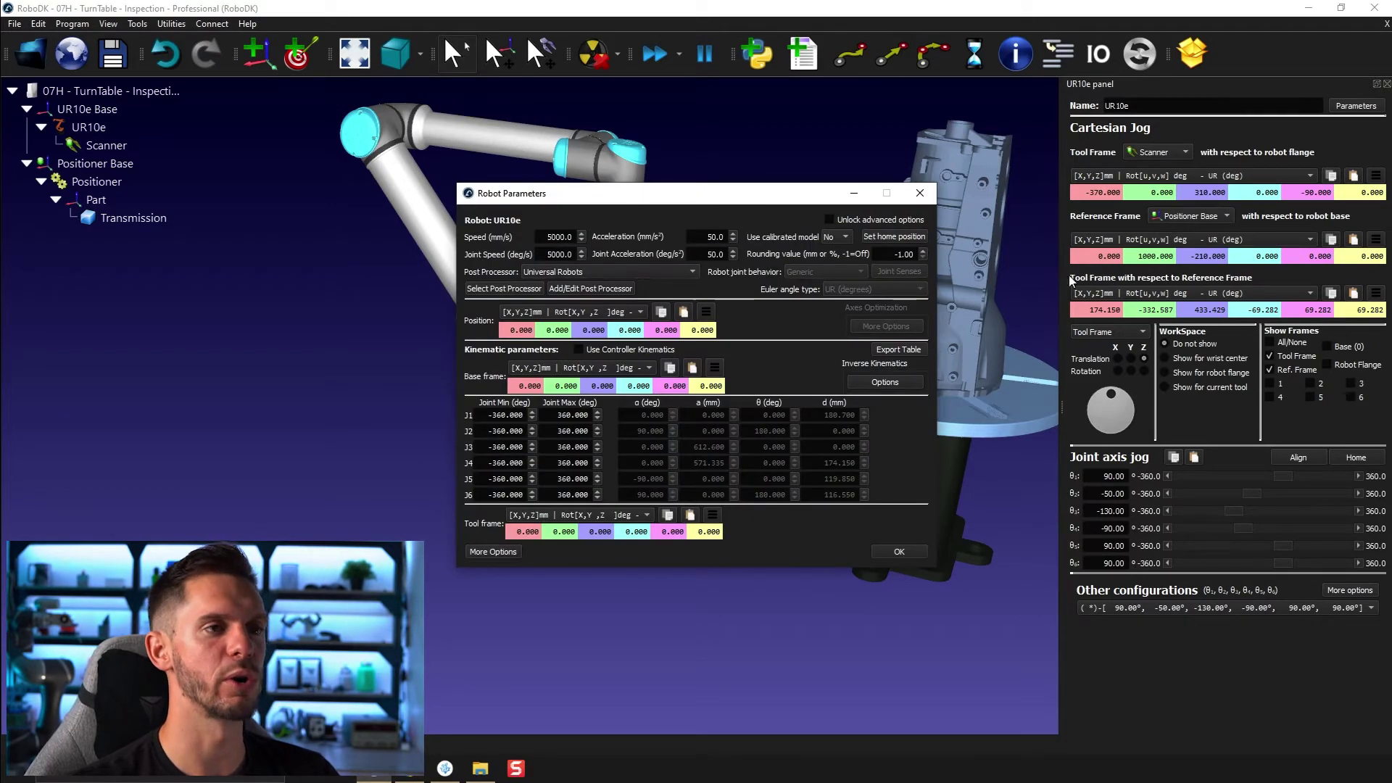
left_click(873, 235)
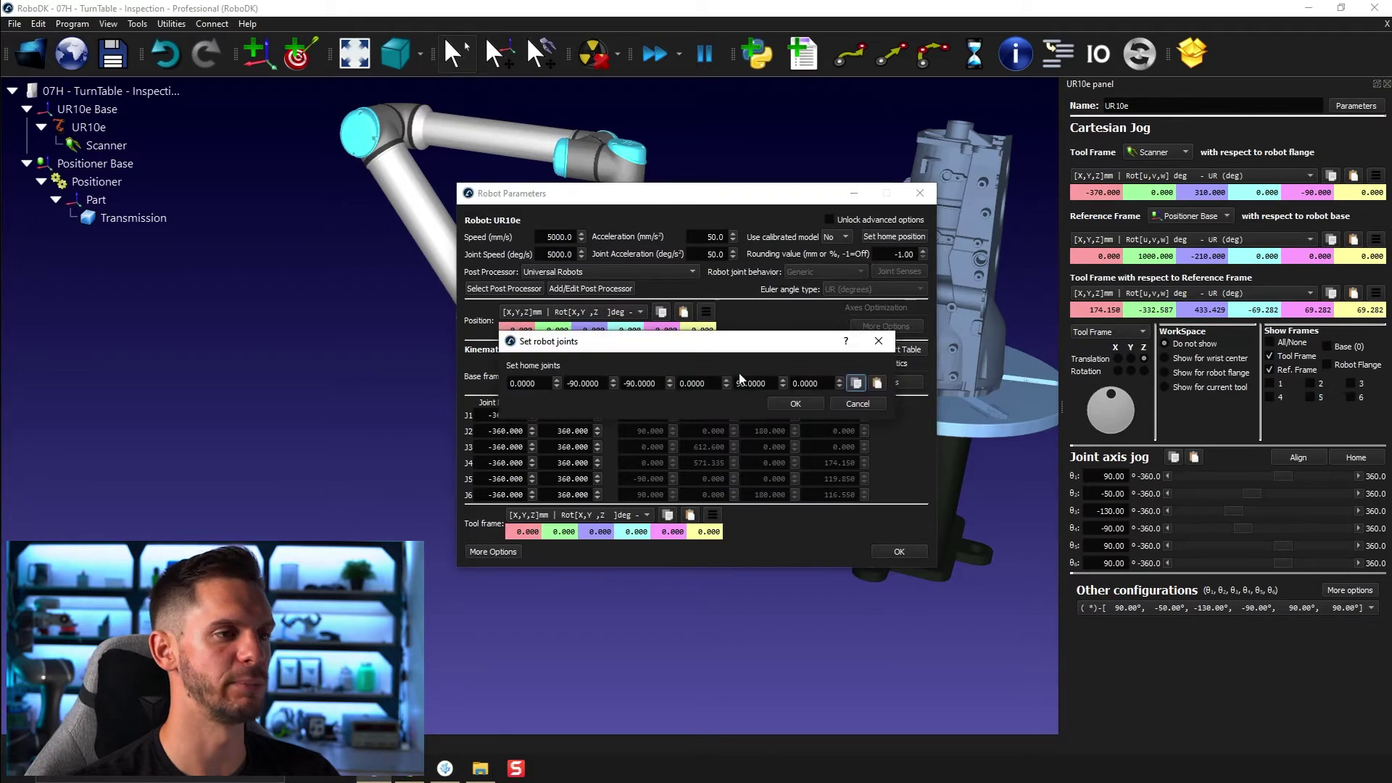
left_click(793, 408)
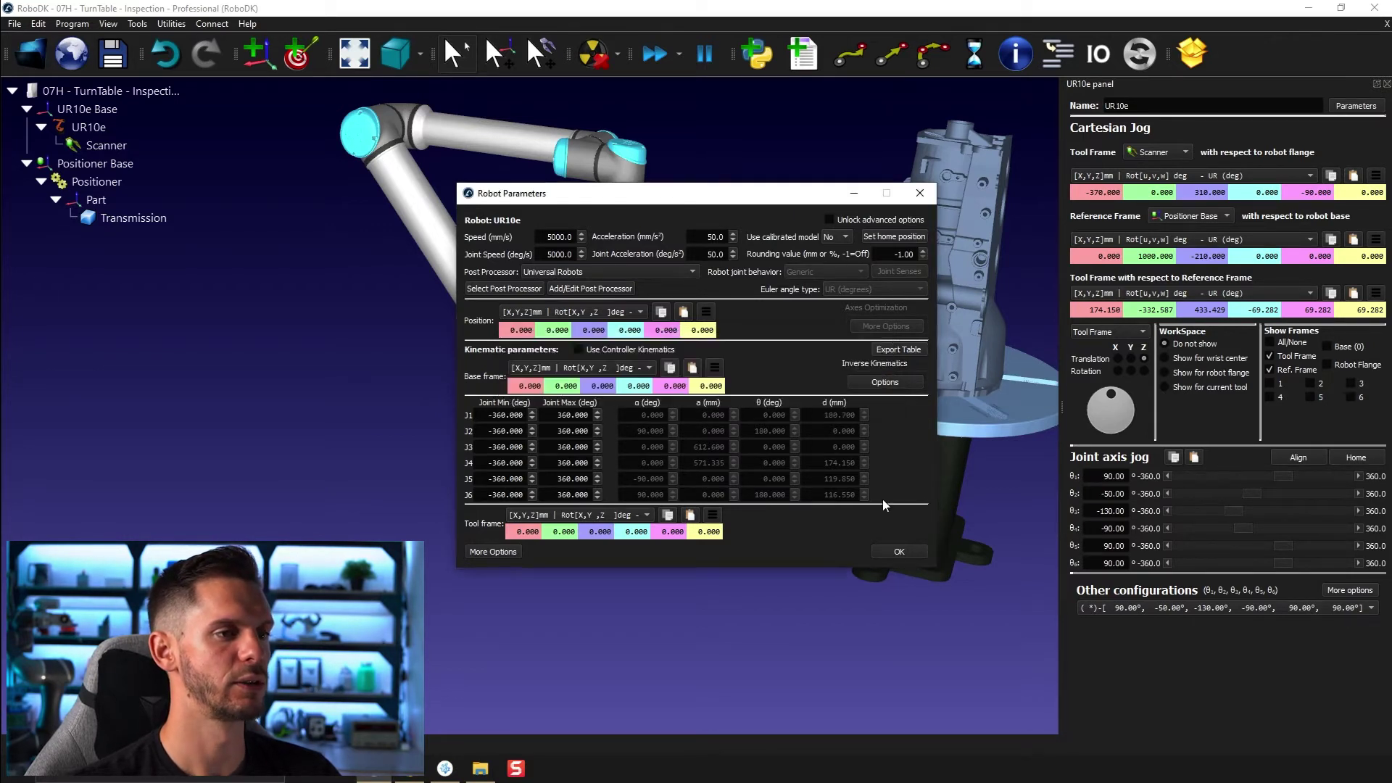
left_click(897, 553)
- Open the turntable positioner's jog controls and set its joint to -180°
mouse_move(624, 242)
left_mouse_down()
mouse_move(778, 345)
mouse_move(773, 324)
mouse_move(704, 303)
left_mouse_up()
middle_click_drag(936, 262, 870, 364)
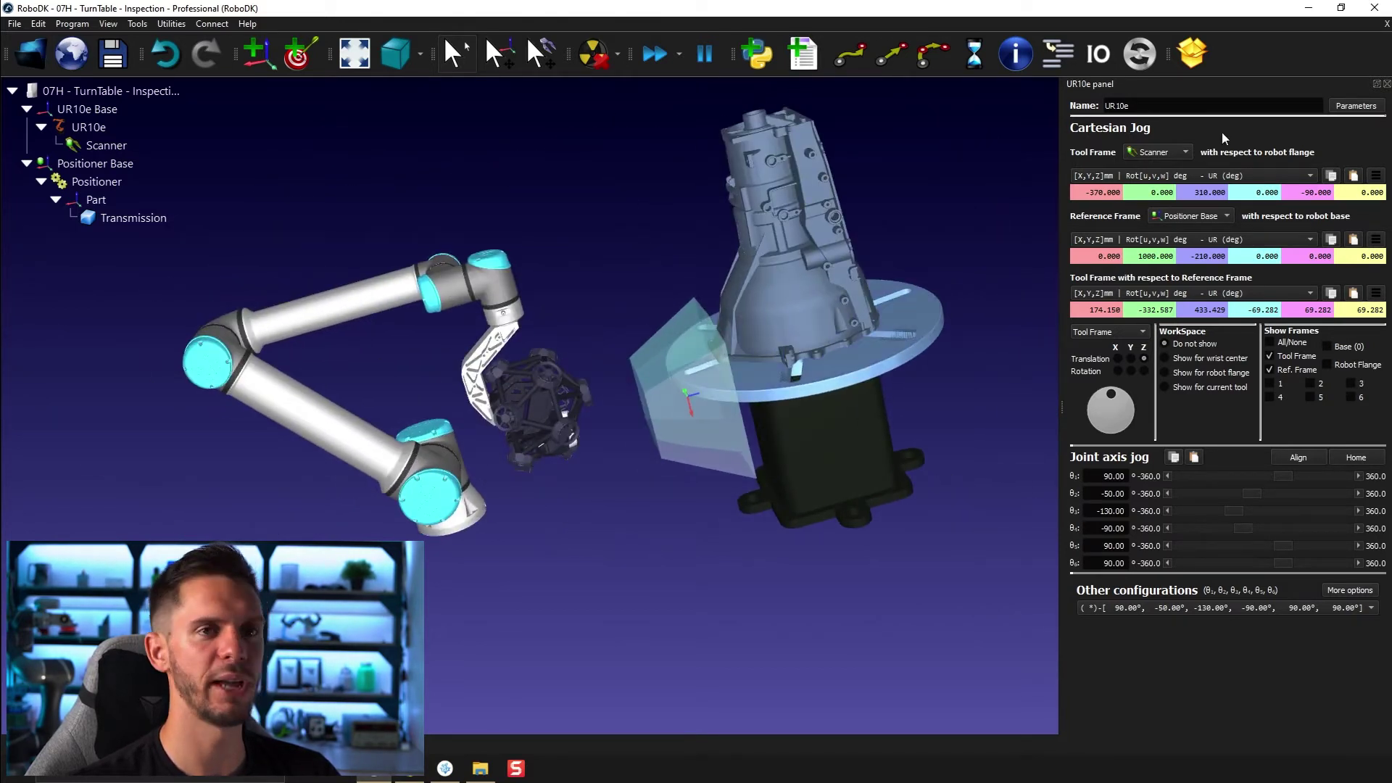
double_click(936, 328)
left_click_drag(867, 365, 431, 98)
mouse_move(401, 353)
left_mouse_down()
mouse_move(437, 355)
mouse_move(394, 353)
mouse_move(434, 347)
mouse_move(355, 338)
mouse_move(421, 342)
mouse_move(336, 320)
mouse_move(454, 347)
mouse_move(375, 351)
left_mouse_up()
left_click_drag(251, 354, 372, 355)
type("-180")
key("Return")
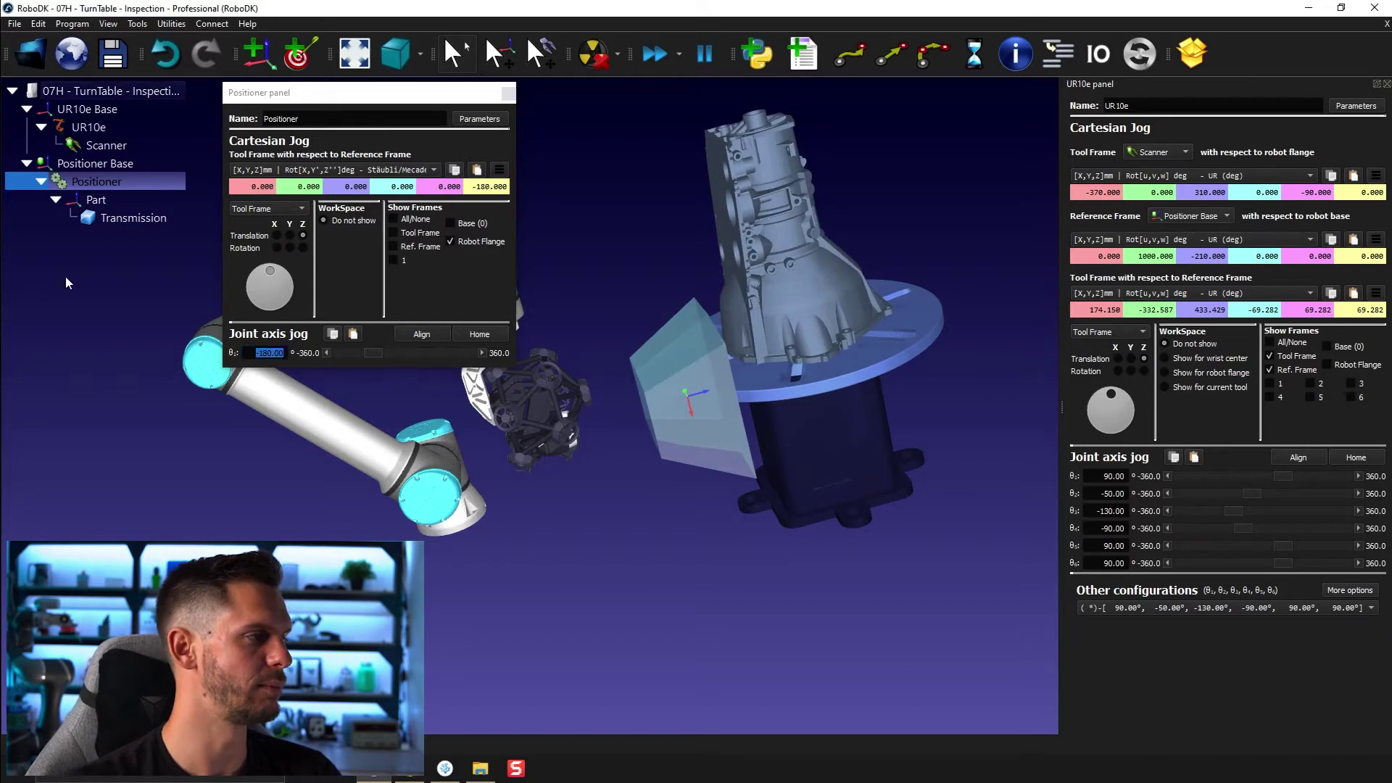
- Create a target under Positioner Base at the positioner's current position
left_click(93, 181)
left_click(95, 164, "ctrl")
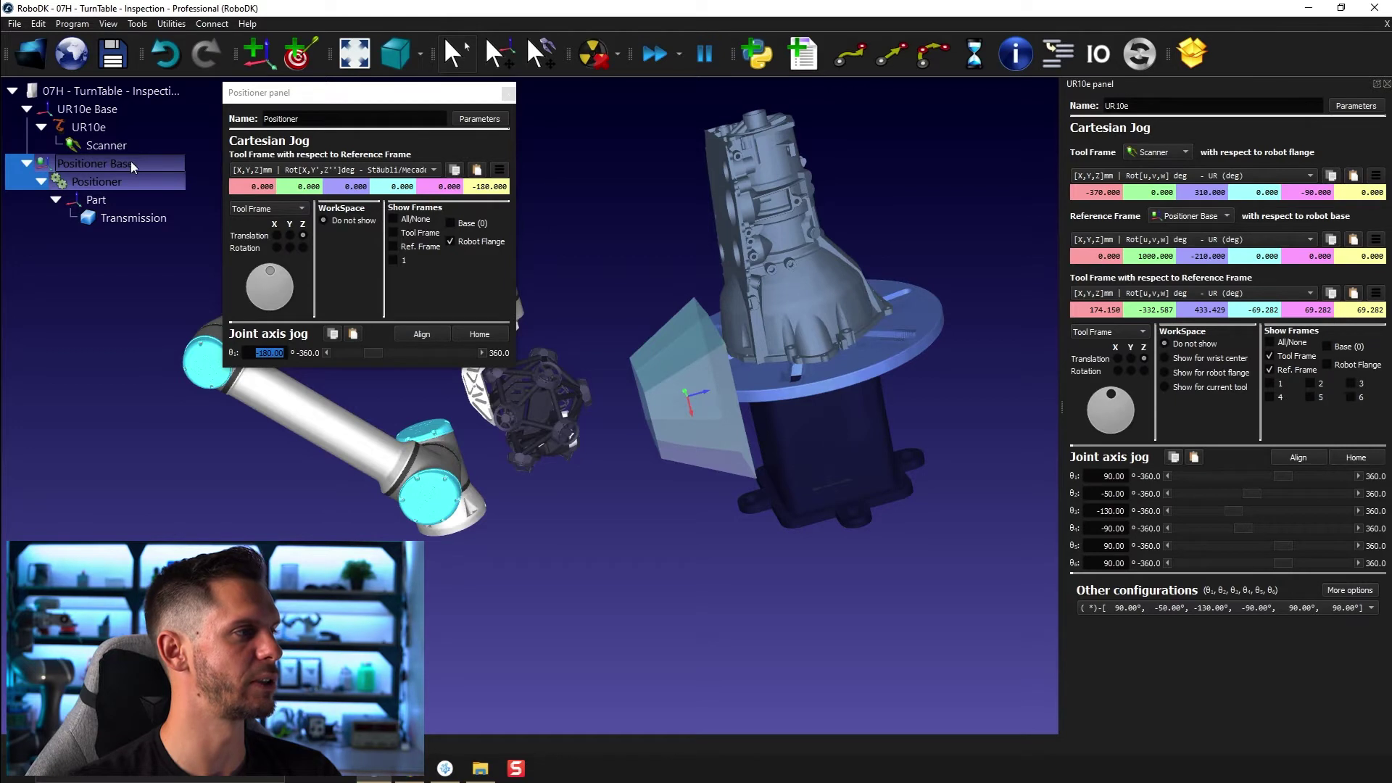
left_click(296, 55)
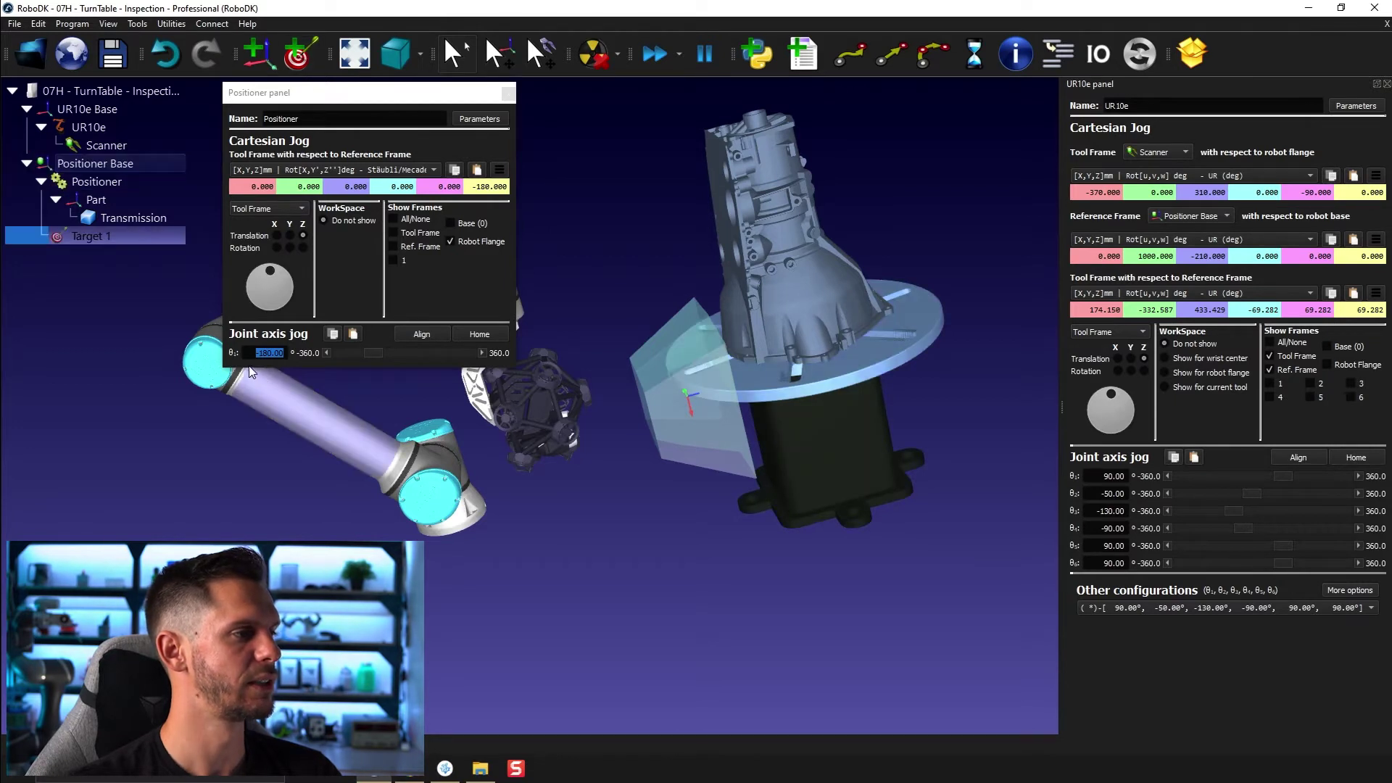
- Set the positioner's joint to -90° and create a target at that position
left_click_drag(254, 353, 321, 346)
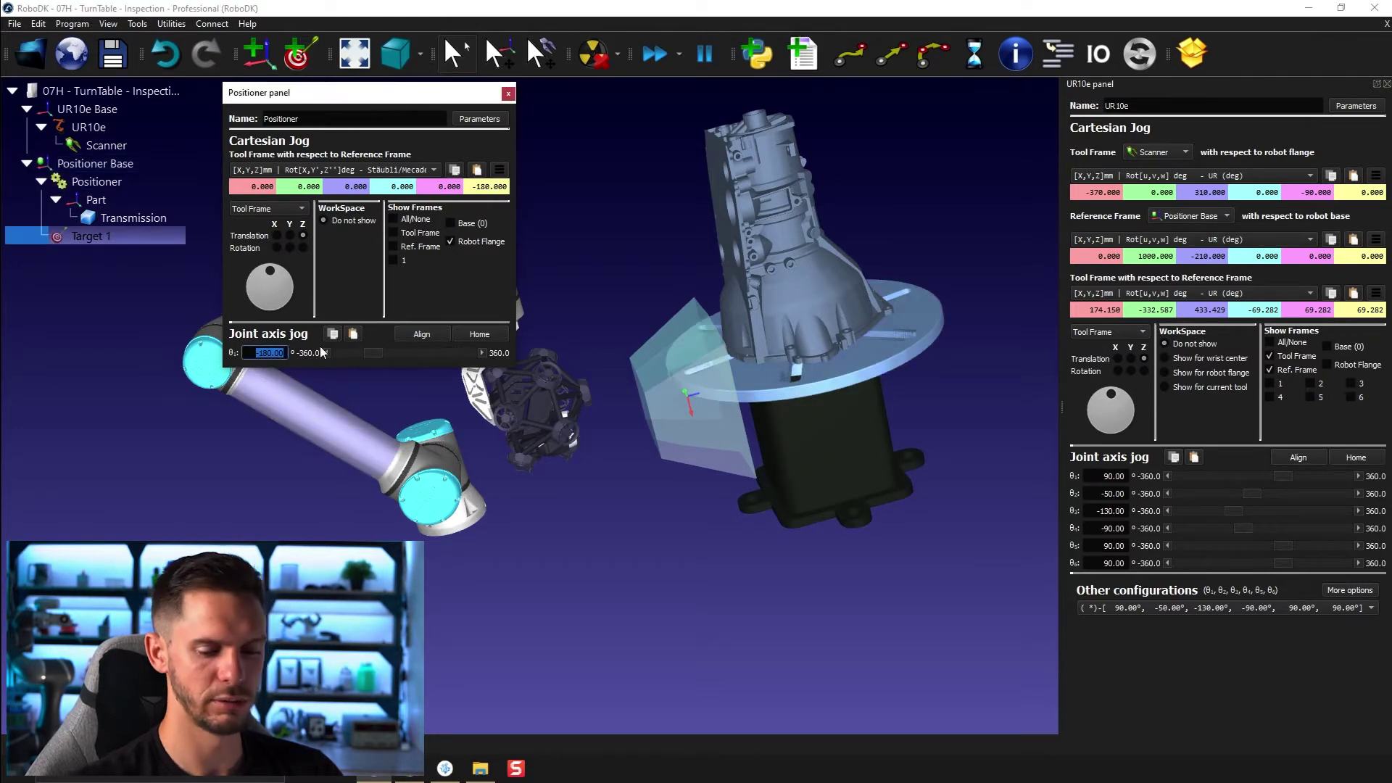
type("-90")
key("Return")
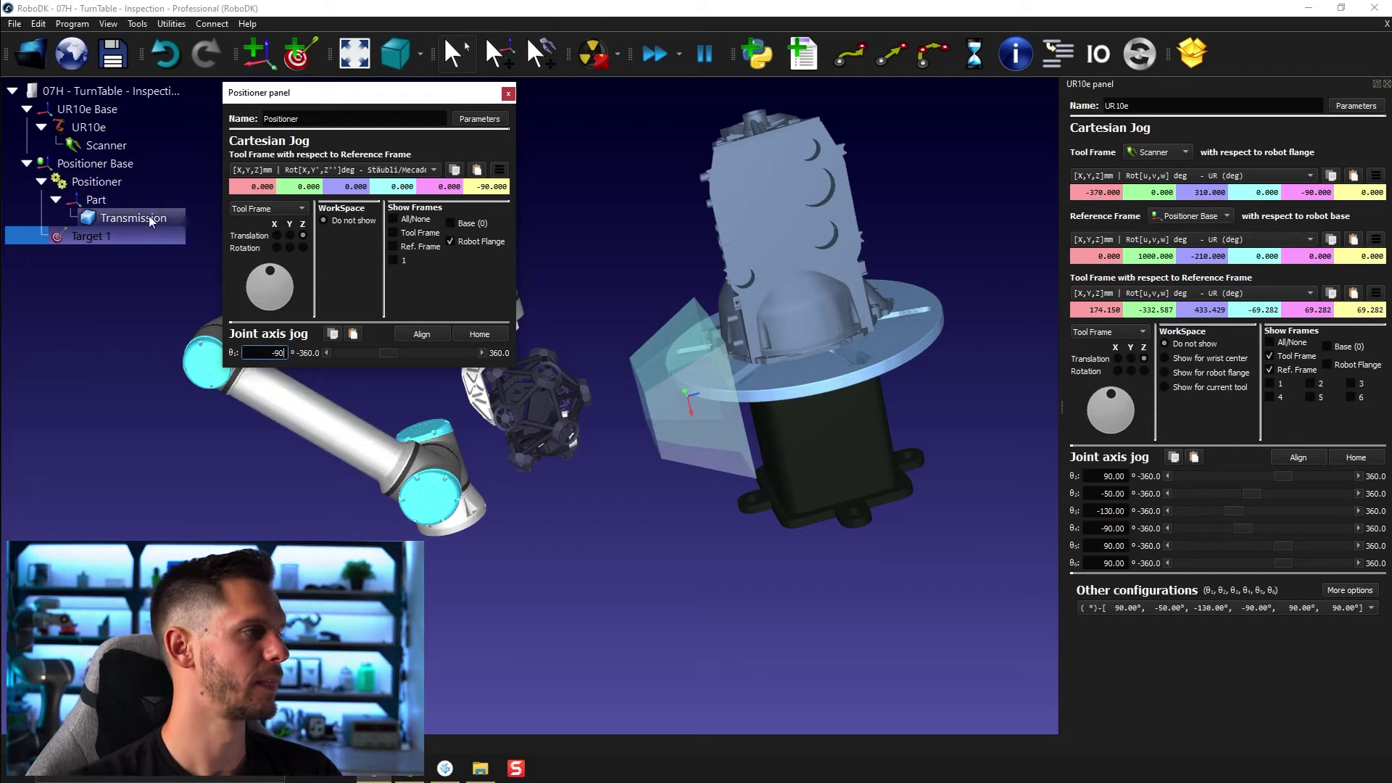
left_click(125, 183)
left_click(297, 55)
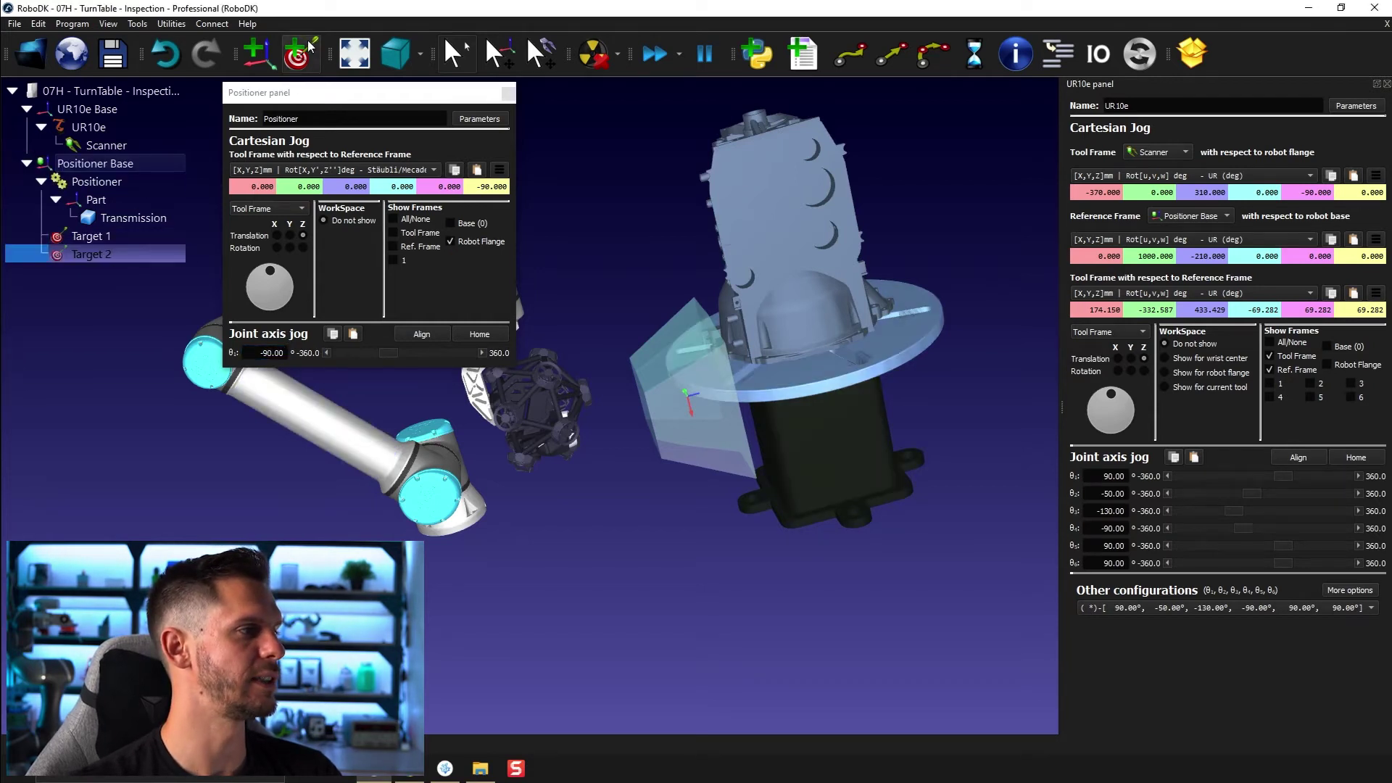
- Set the positioner's joint to 0° and create a target under Positioner Base at that position
left_click(325, 351)
type("0")
key("Return")
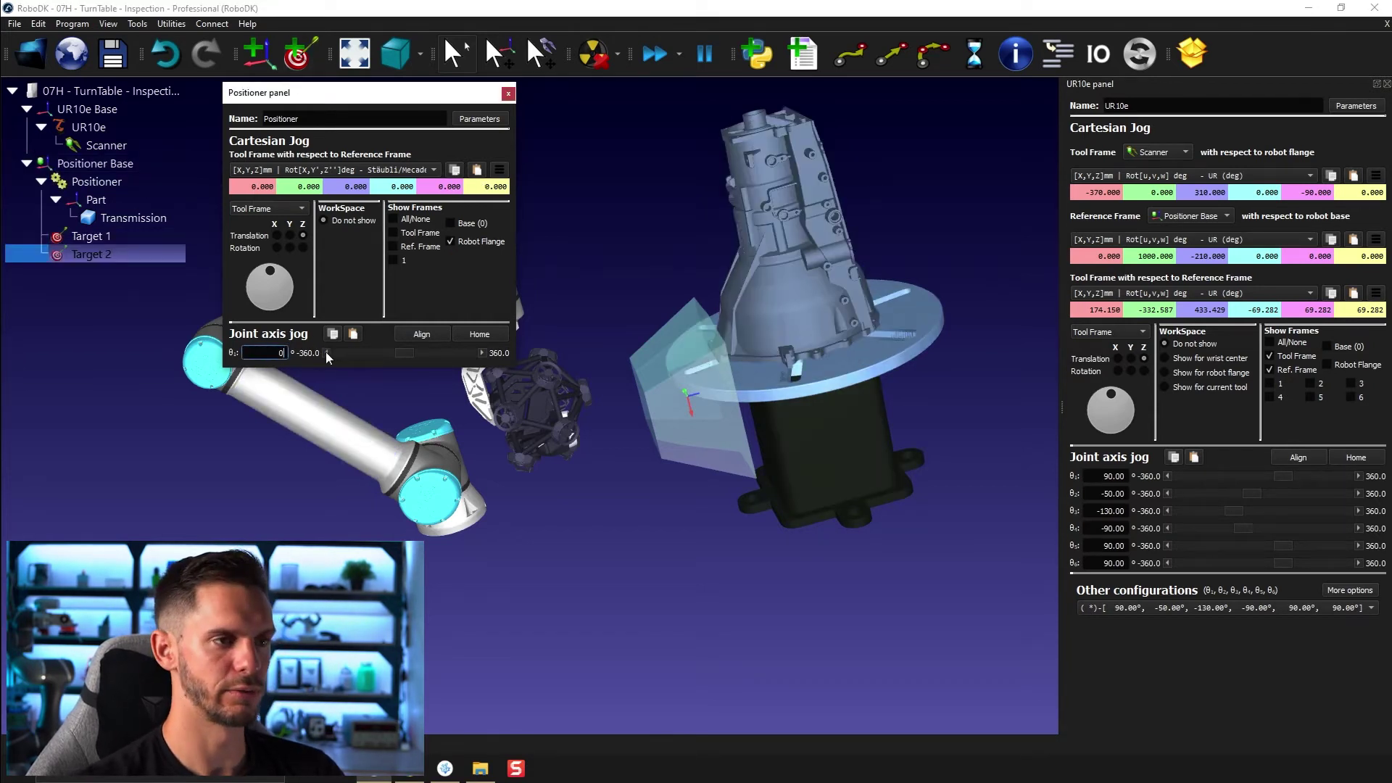
left_click(77, 182, "ctrl")
left_click(85, 164, "ctrl")
left_click(306, 54)
- Set the positioner's joint to 90° and create a target under Positioner Base at that position
left_click(261, 353)
type("90")
key("Return")
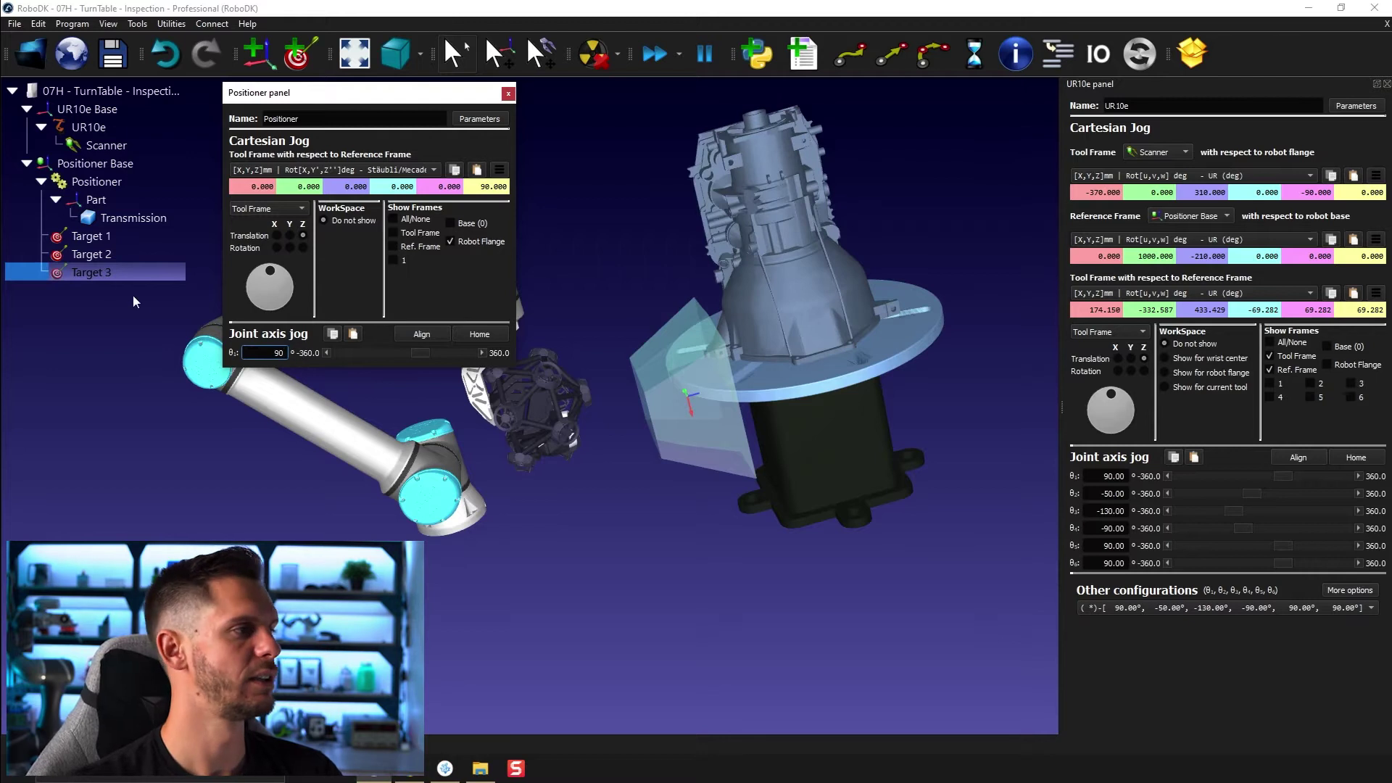
left_click(85, 184, "ctrl")
left_click(90, 167, "ctrl")
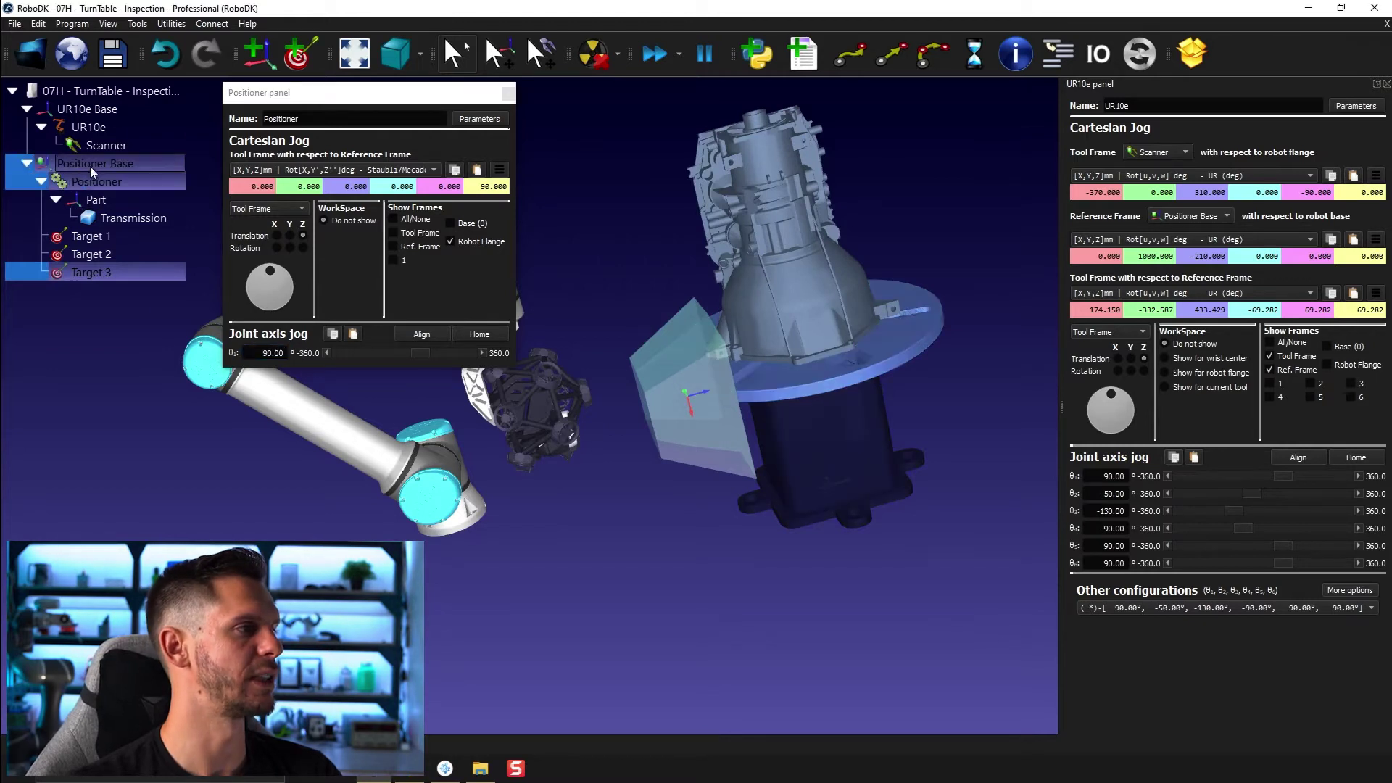
left_click(297, 60)
- Link all four targets to the Positioner and close its jog controls
left_click(138, 237)
left_click(129, 289, "shift")
right_click(129, 289)
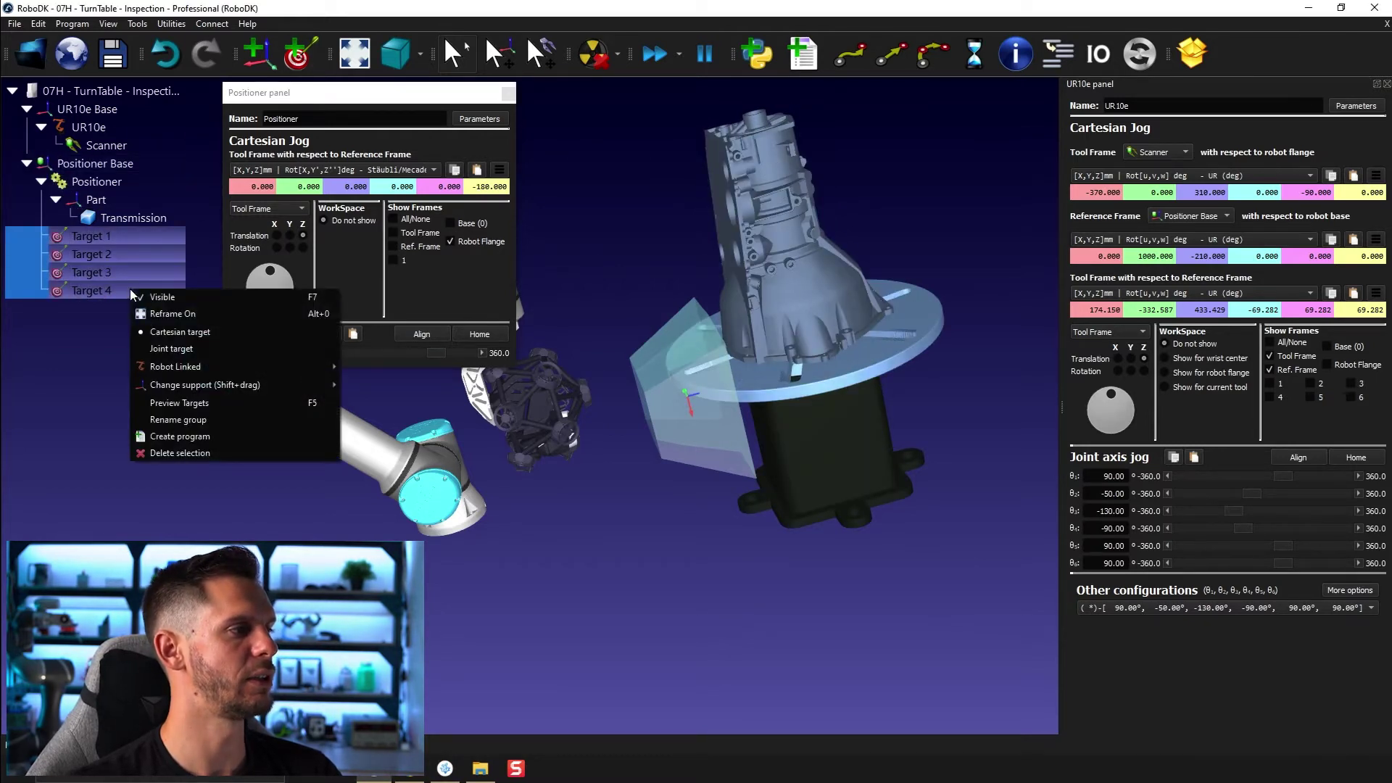
mouse_move(186, 372)
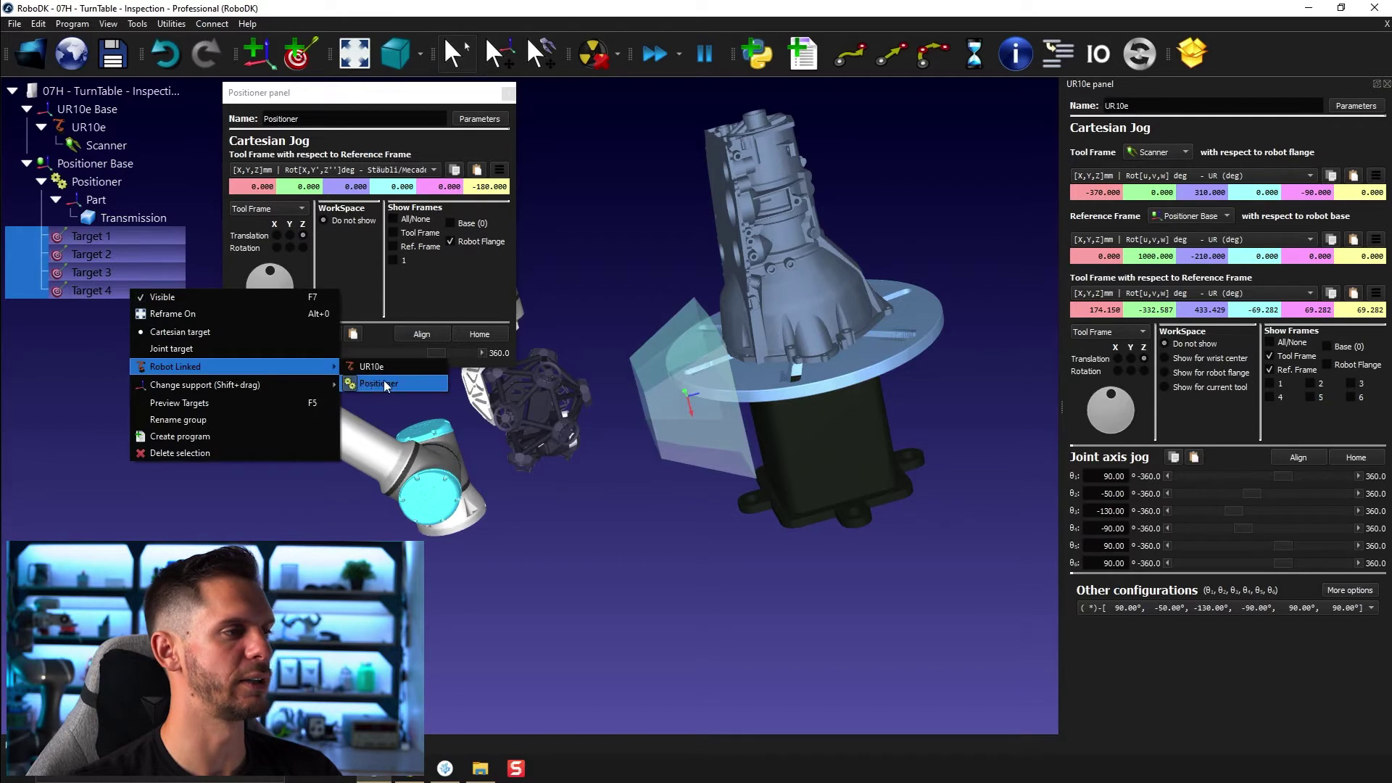
left_click(504, 95)
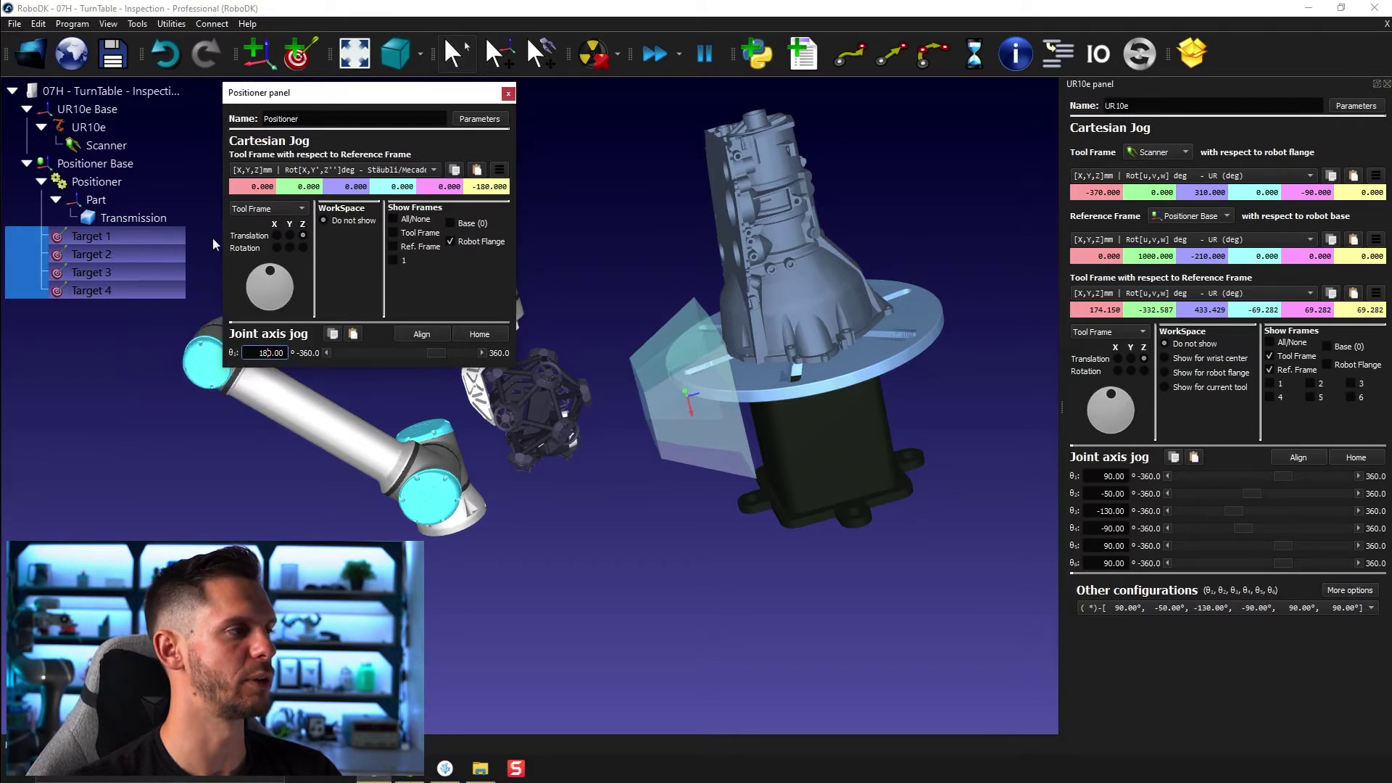
left_click(508, 94)
- Move the positioner through the four targets to check each rotation, and return it to Target 1
left_click(106, 236)
double_click(100, 252)
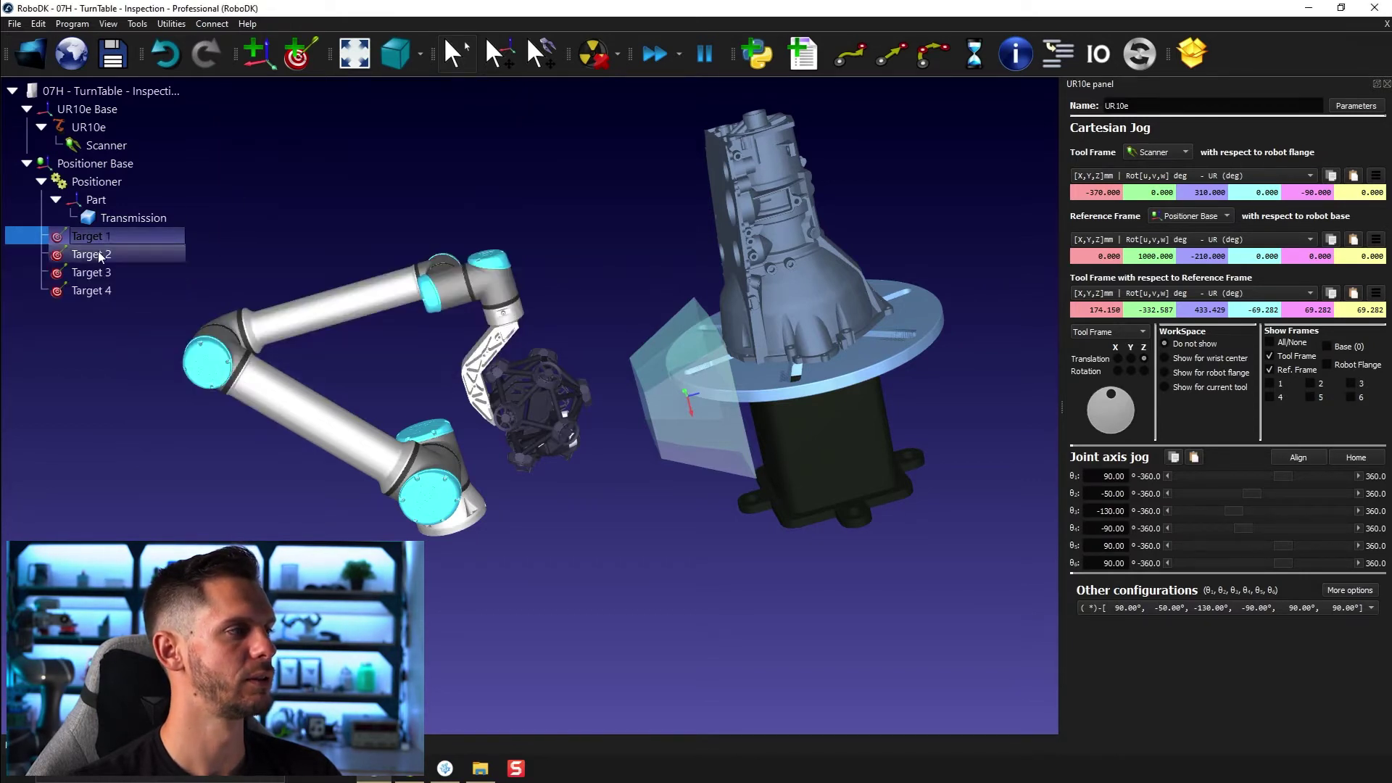
double_click(99, 267)
double_click(93, 294)
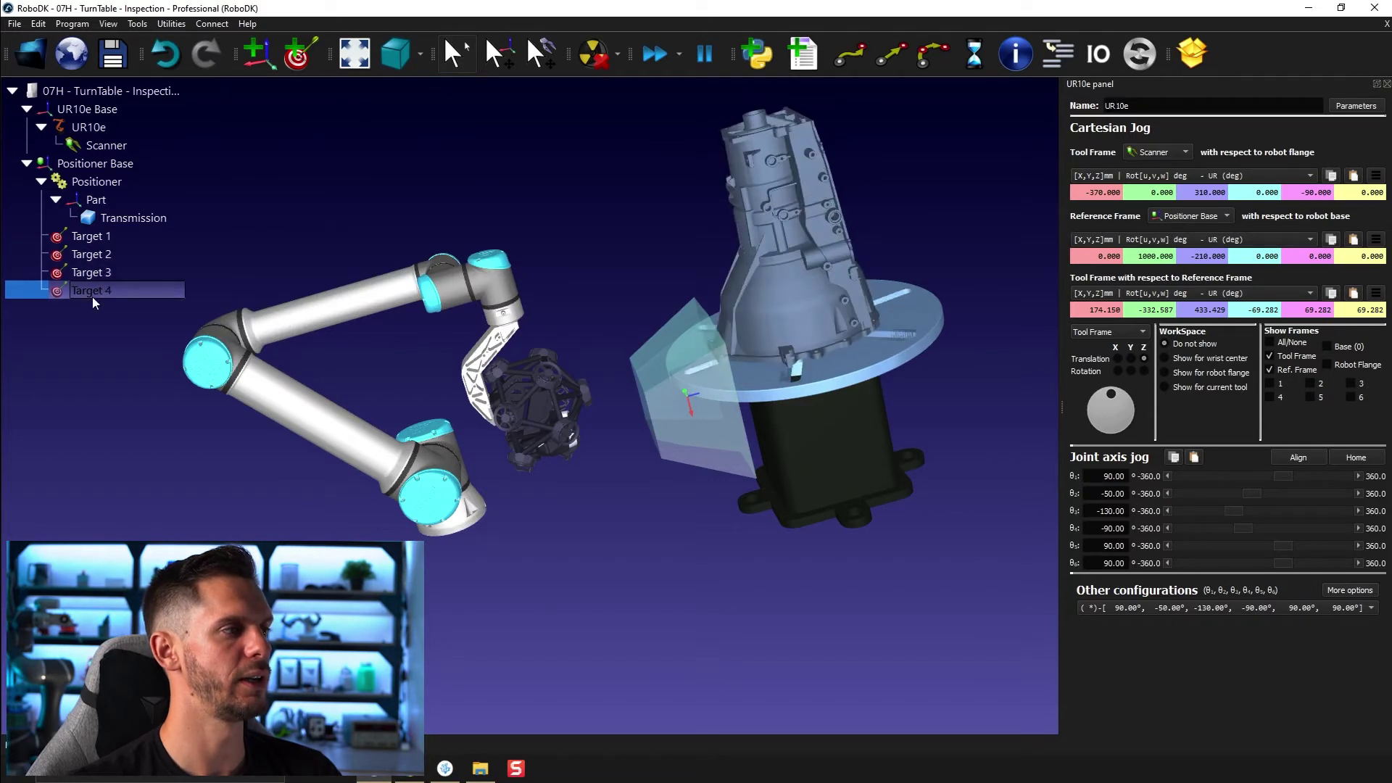
double_click(98, 236)
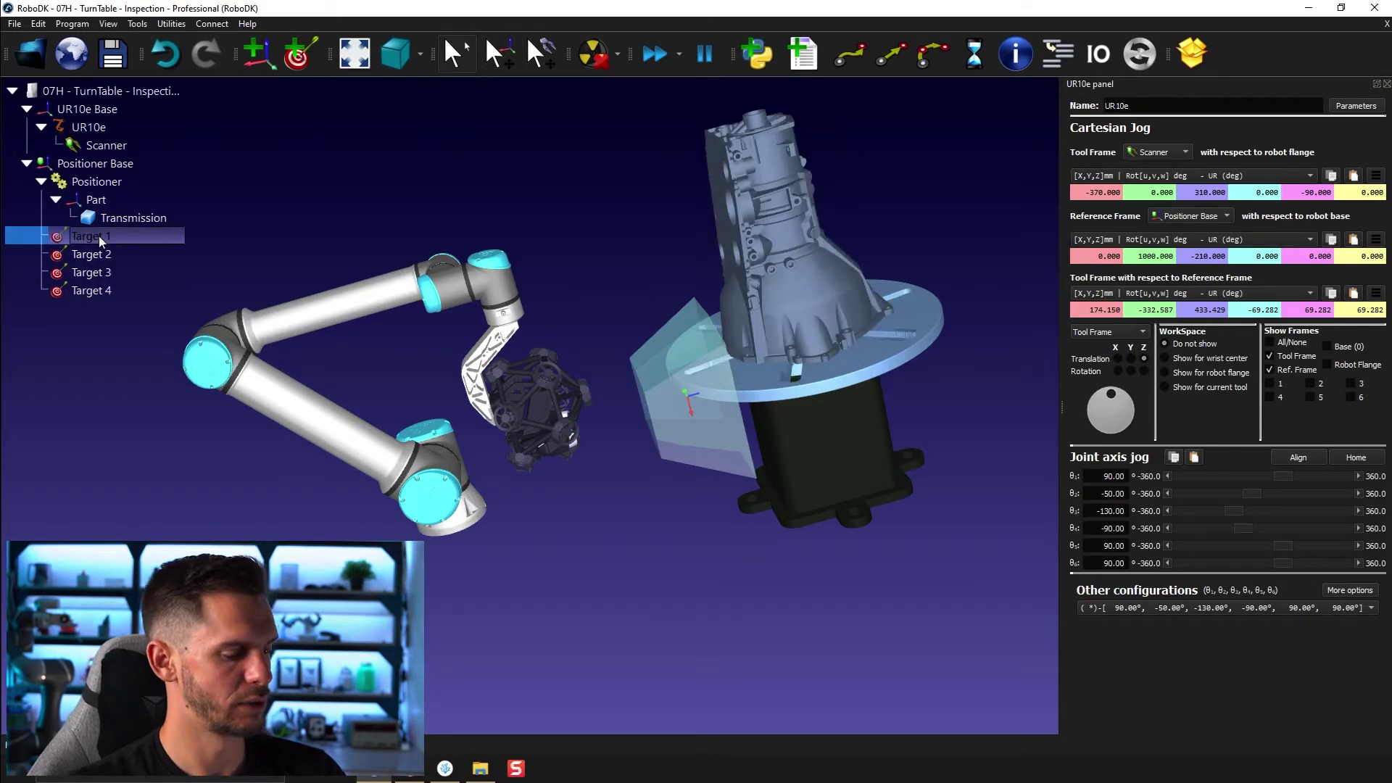
- Rename the four positioner targets as a group to Pos 1 through Pos 4
key("F2")
type("Pos1")
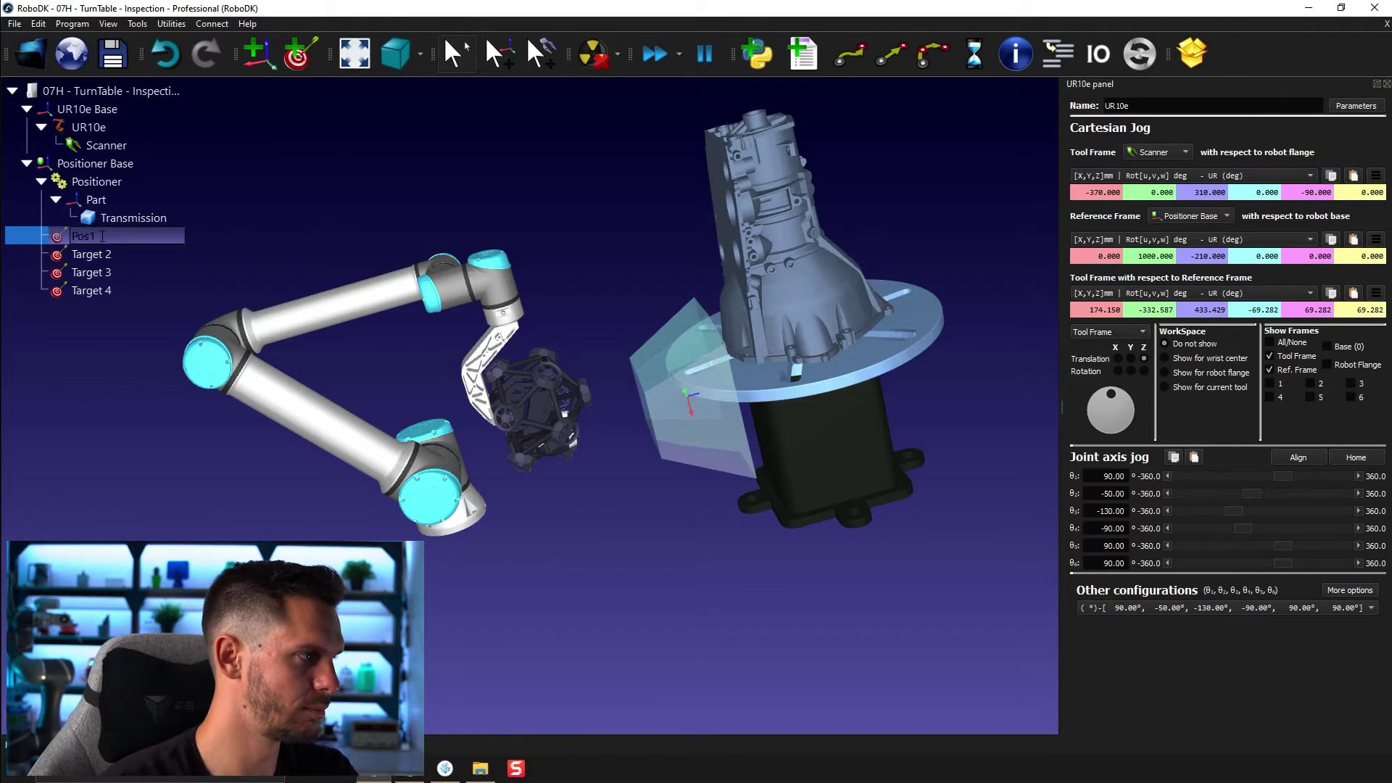
key("Return")
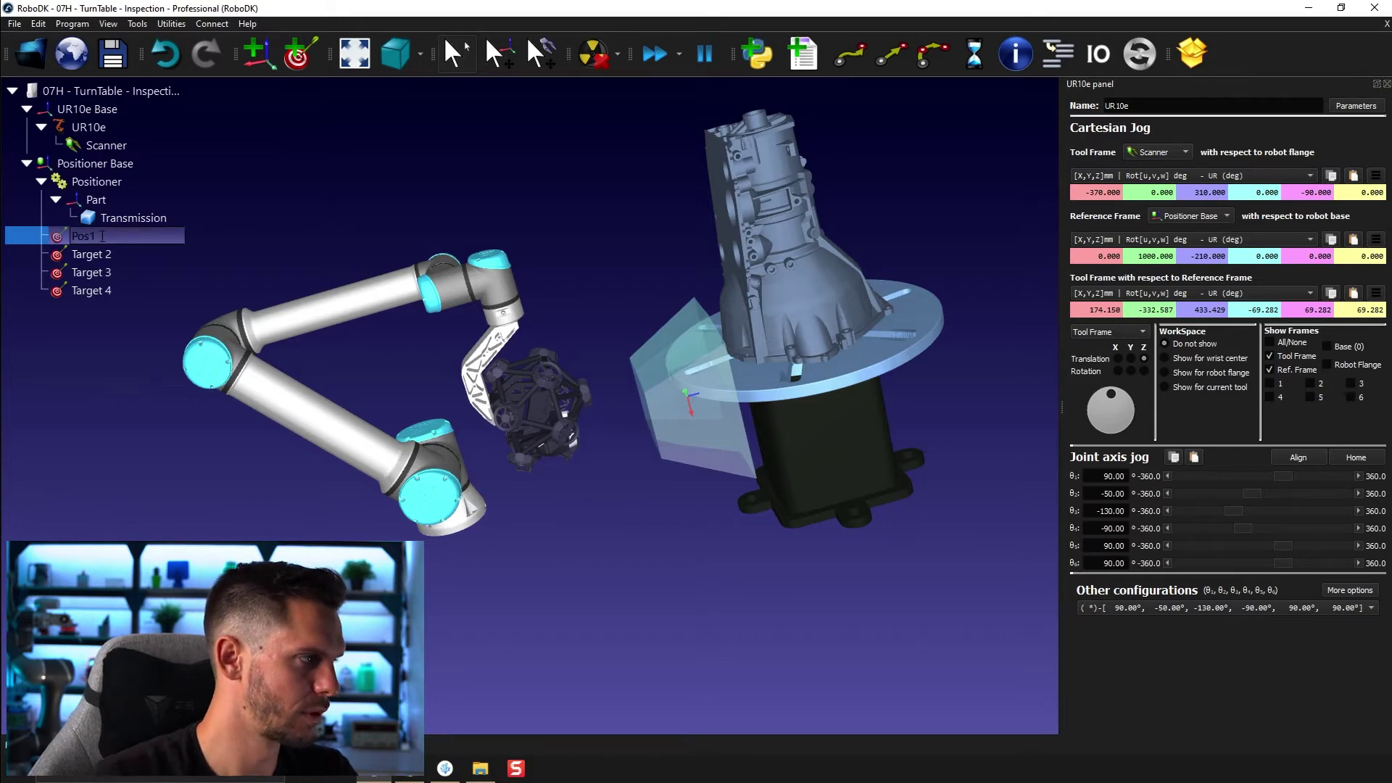
left_click(142, 285, "shift")
right_click(142, 284)
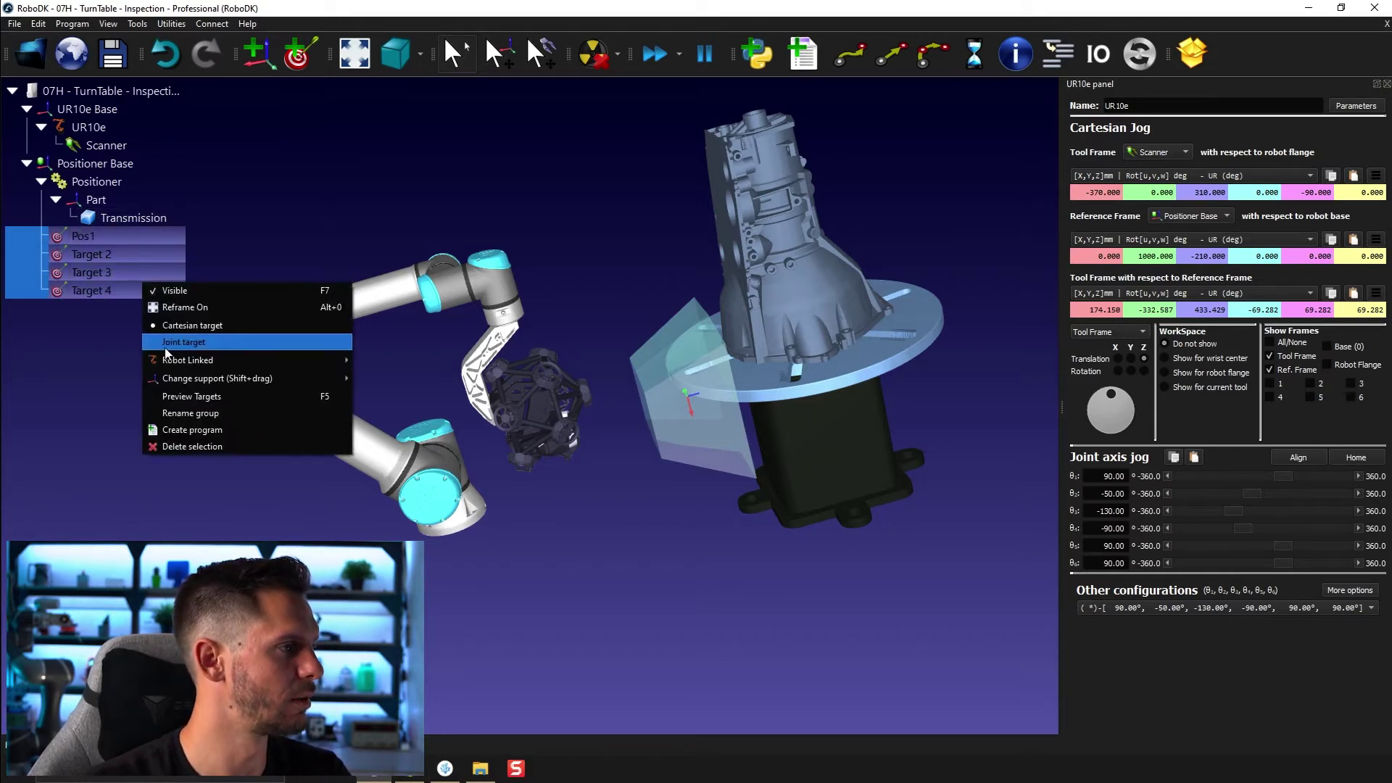
left_click(176, 412)
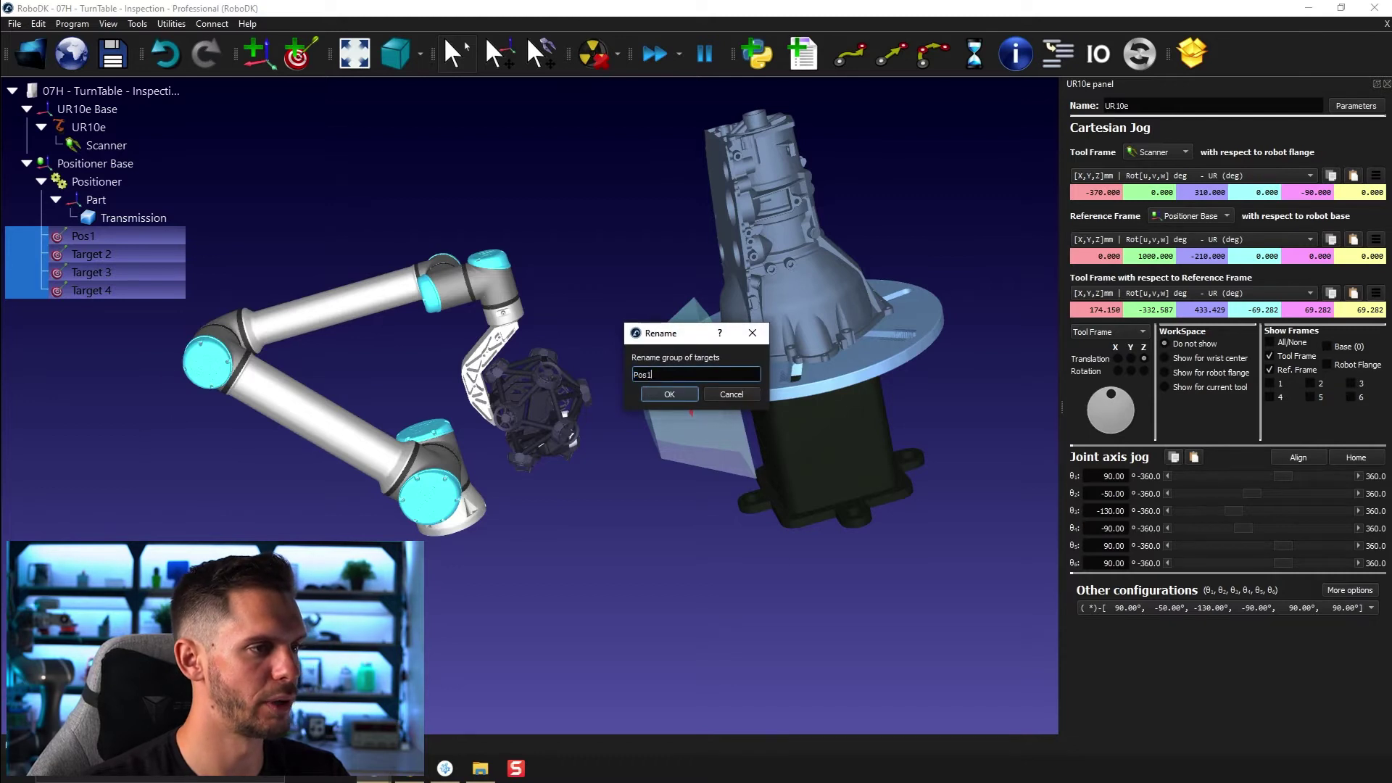
key("Return")
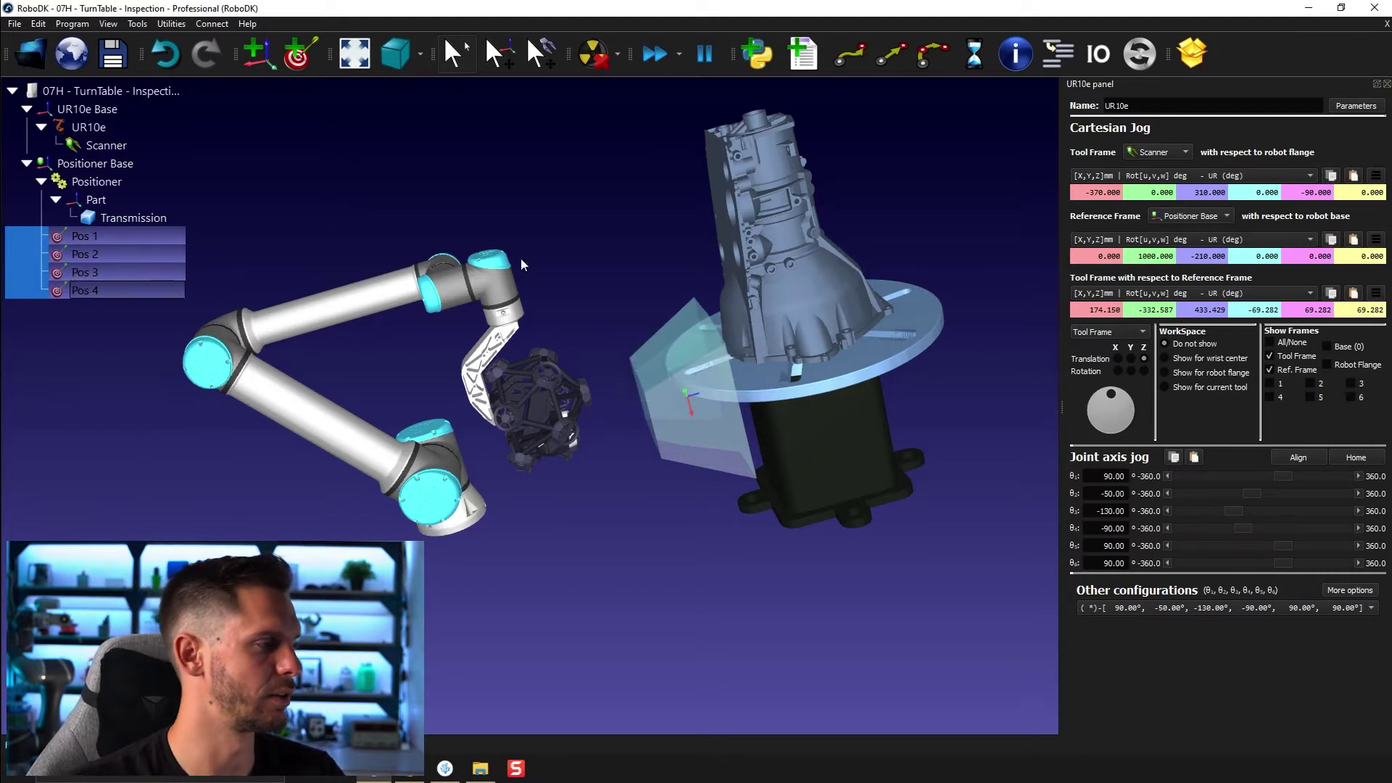
left_click(298, 224)
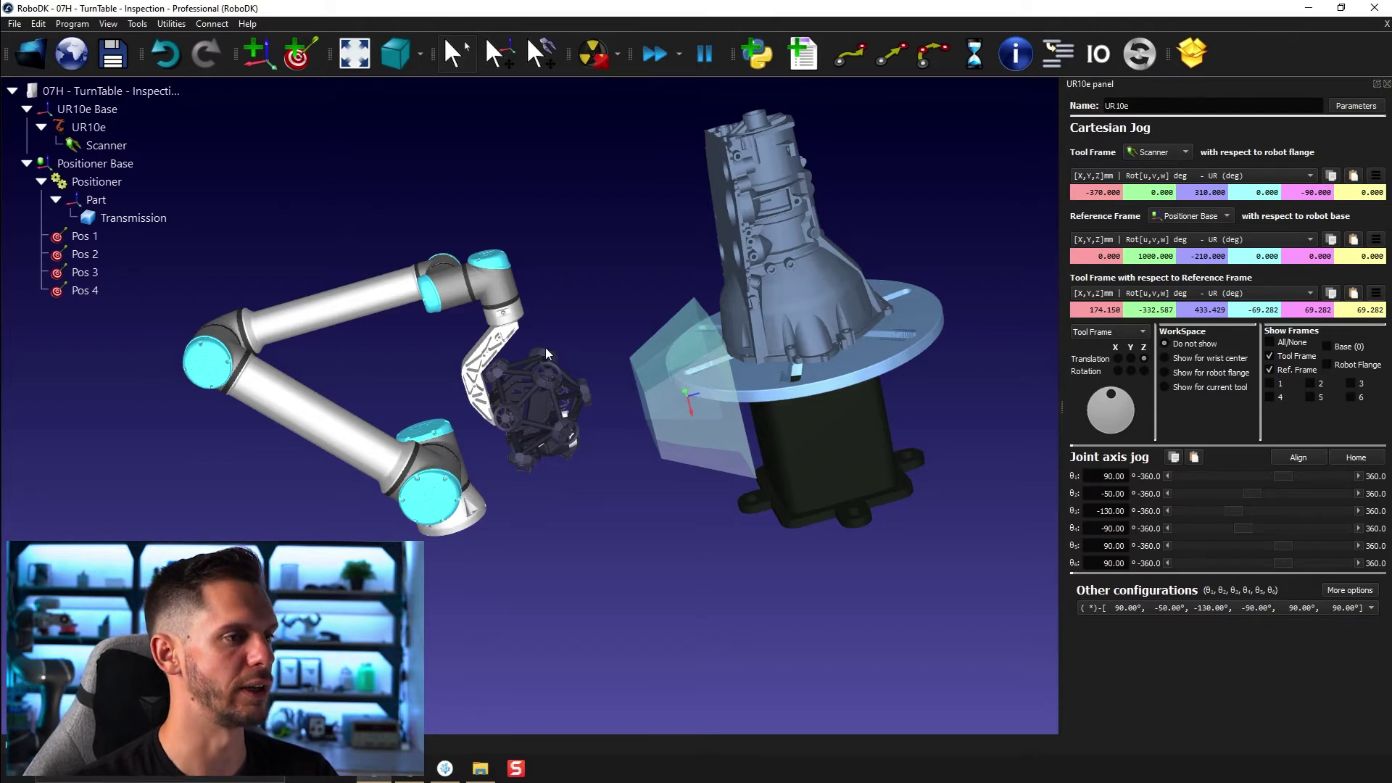
- Raise the UR10e's scanner straight up to a height of about 654.5 mm relative to Positioner Base
scroll(654, 429, "up", 3)
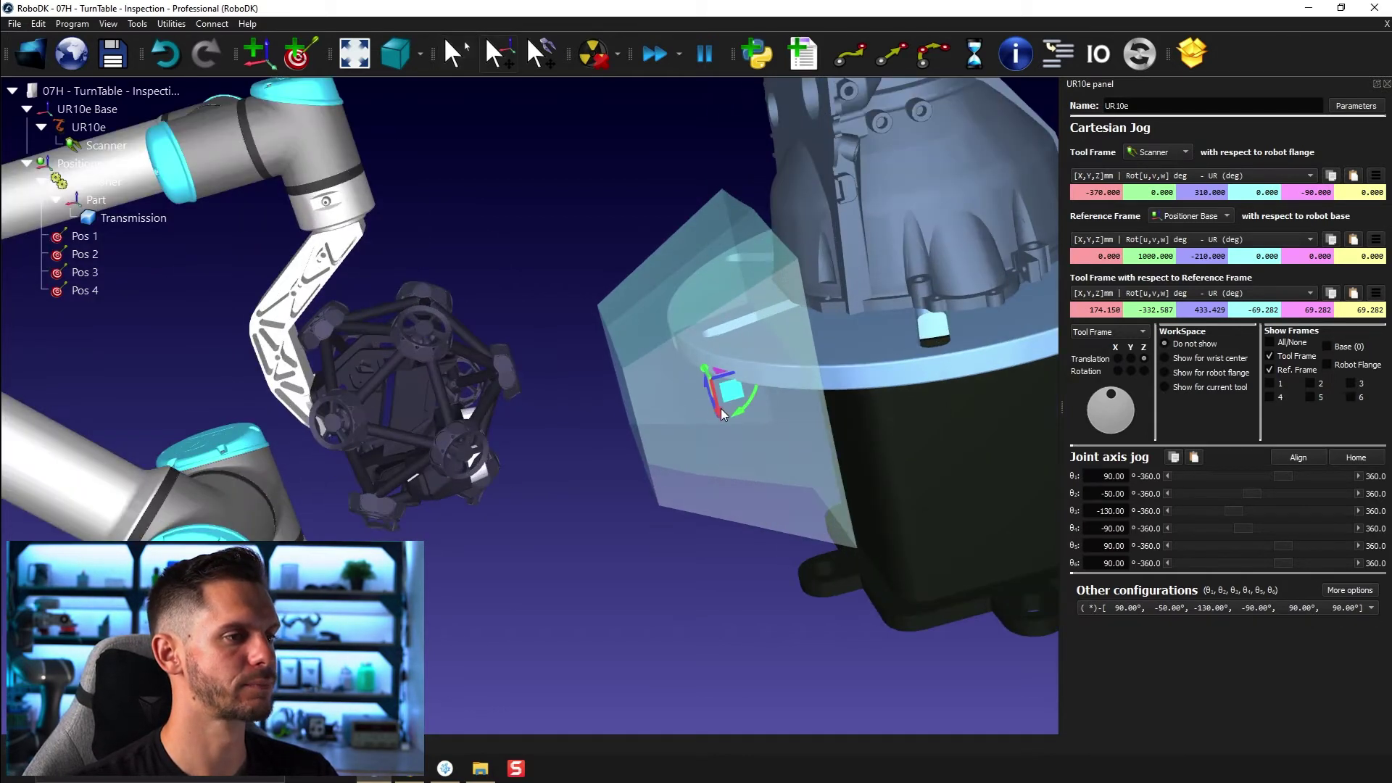
left_click_drag(718, 411, 670, 236)
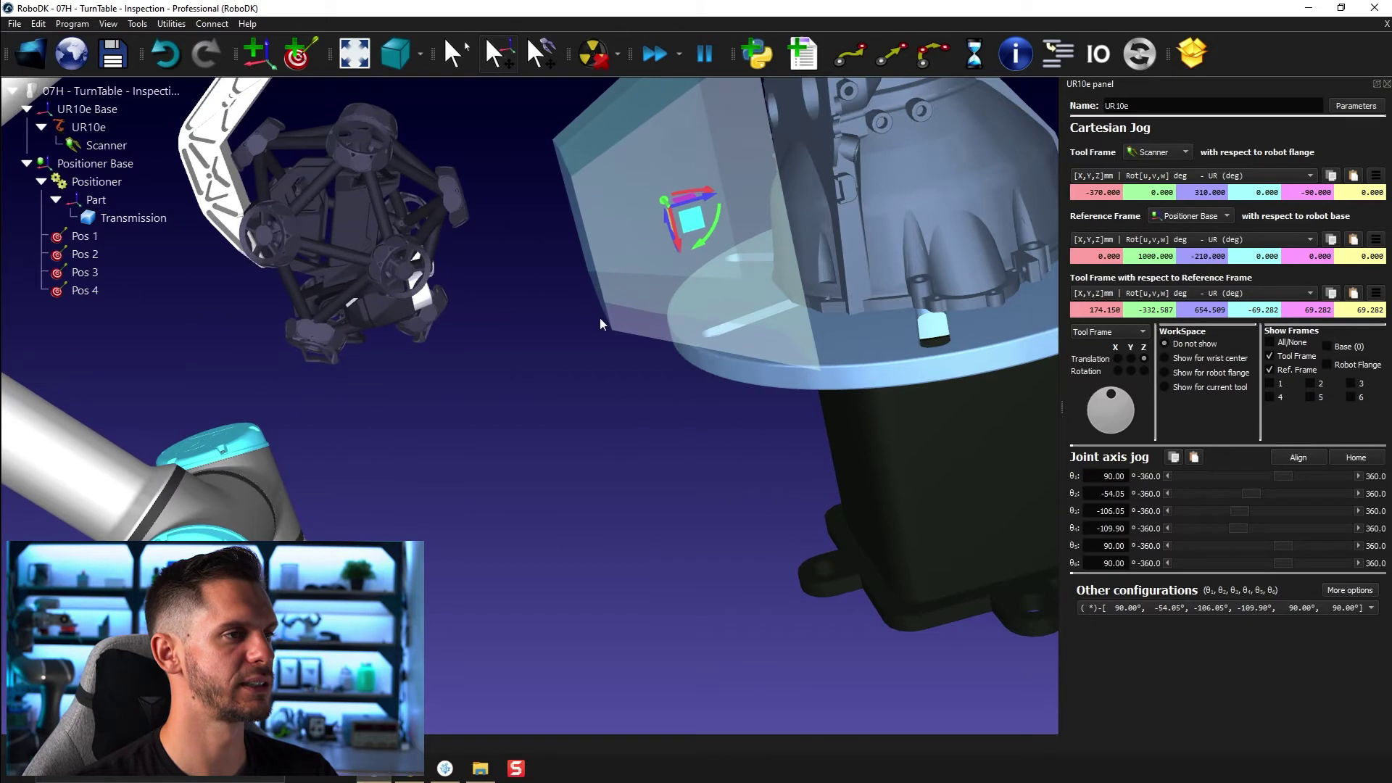
scroll(622, 290, "down", 3)
middle_click_drag(606, 342, 707, 430)
right_click_drag(708, 429, 604, 298)
middle_click_drag(605, 297, 749, 213)
- Create a new program assigned to the Positioner and add a joint move to target Pos 1
left_click(802, 53)
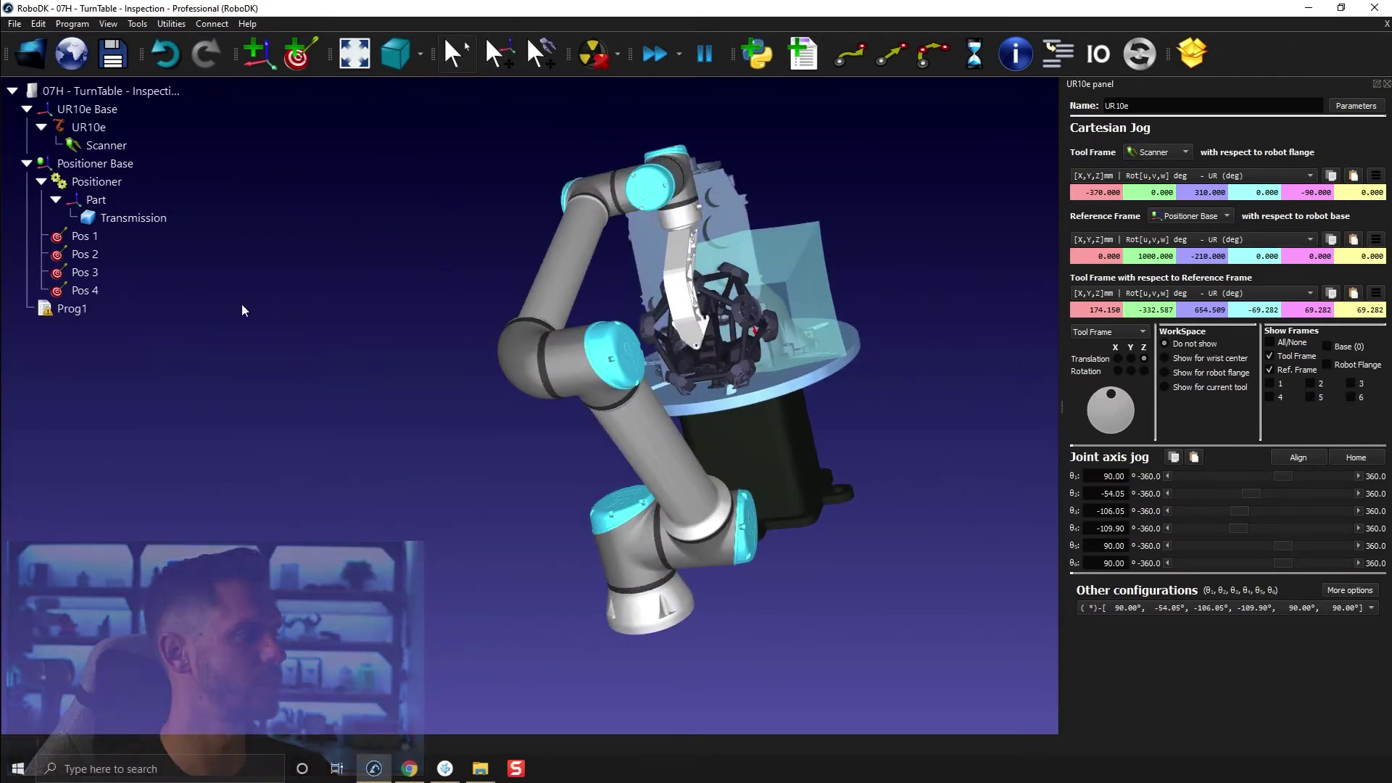
right_click(85, 303)
mouse_move(183, 528)
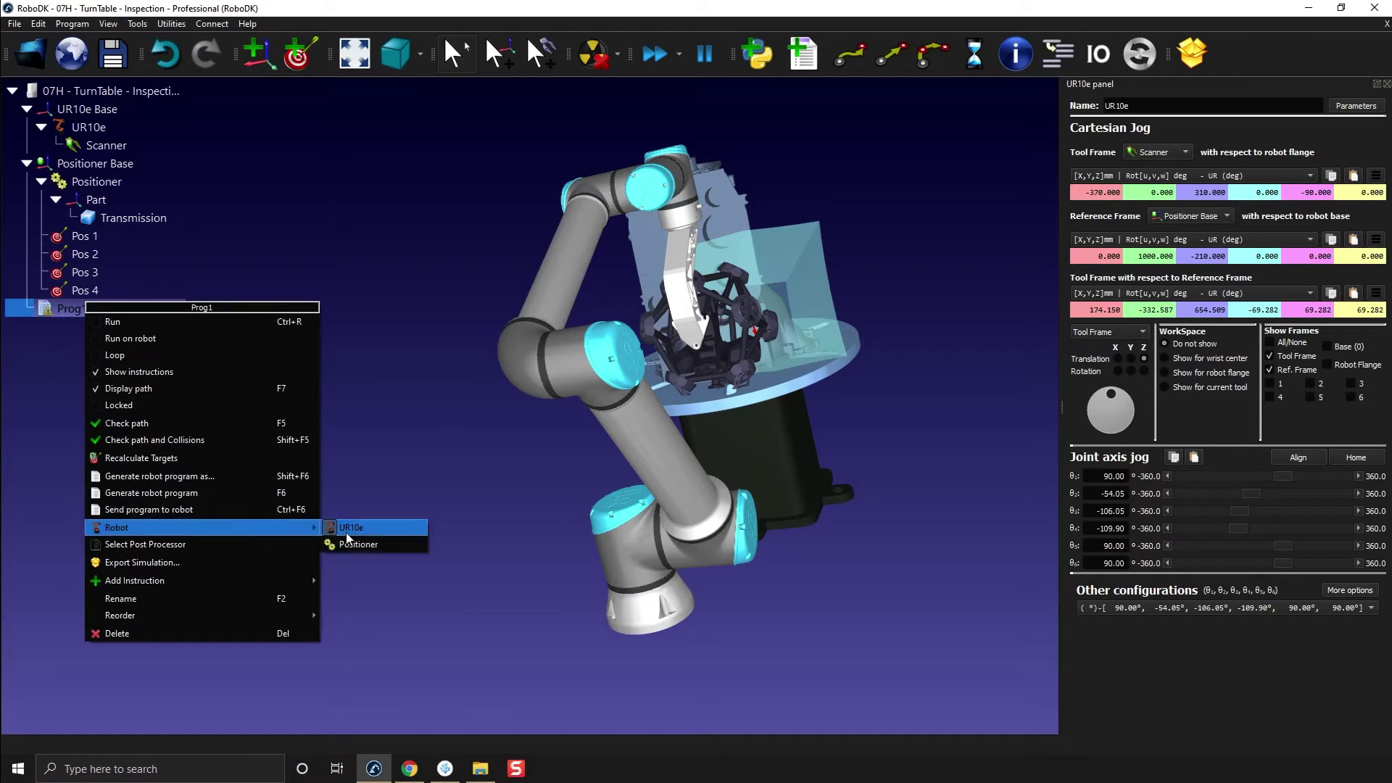
left_click(364, 546)
left_click(138, 241, "ctrl")
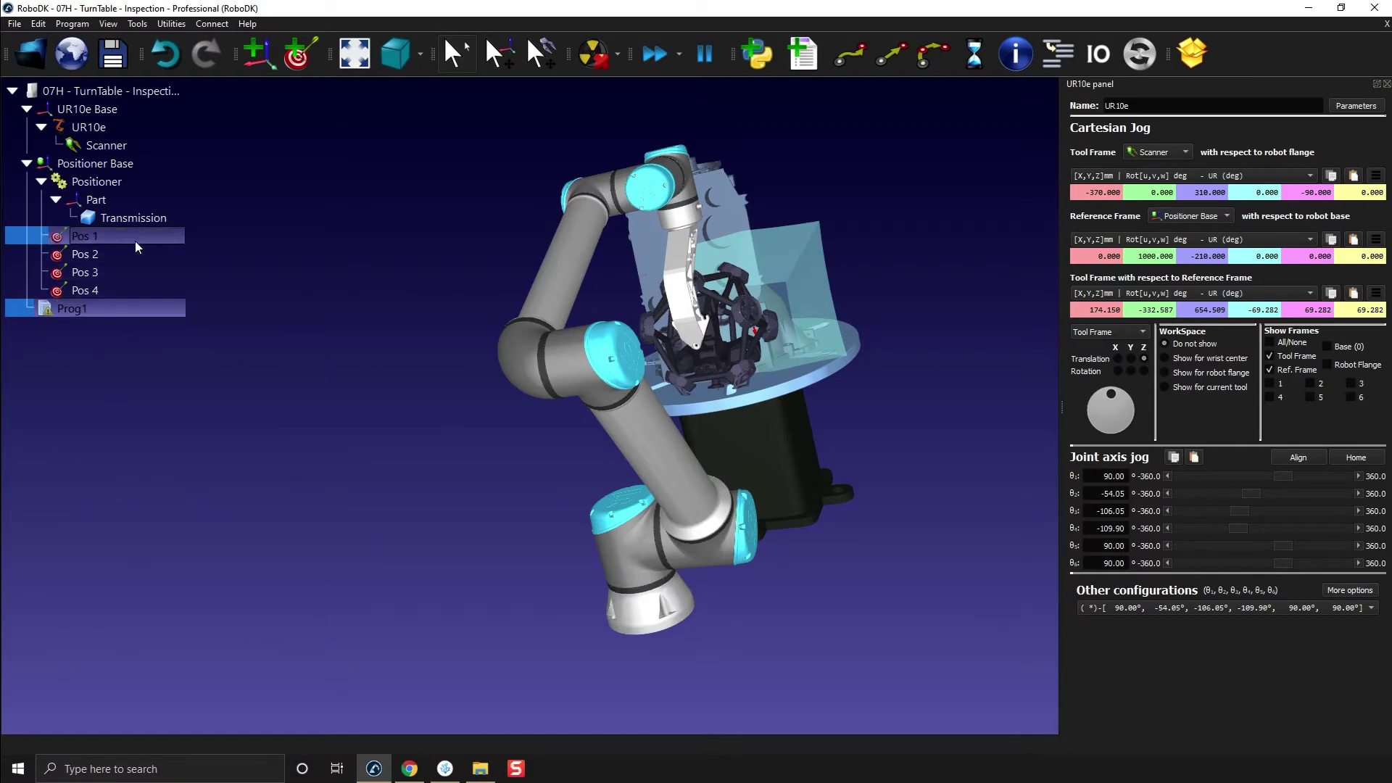
left_click(866, 52)
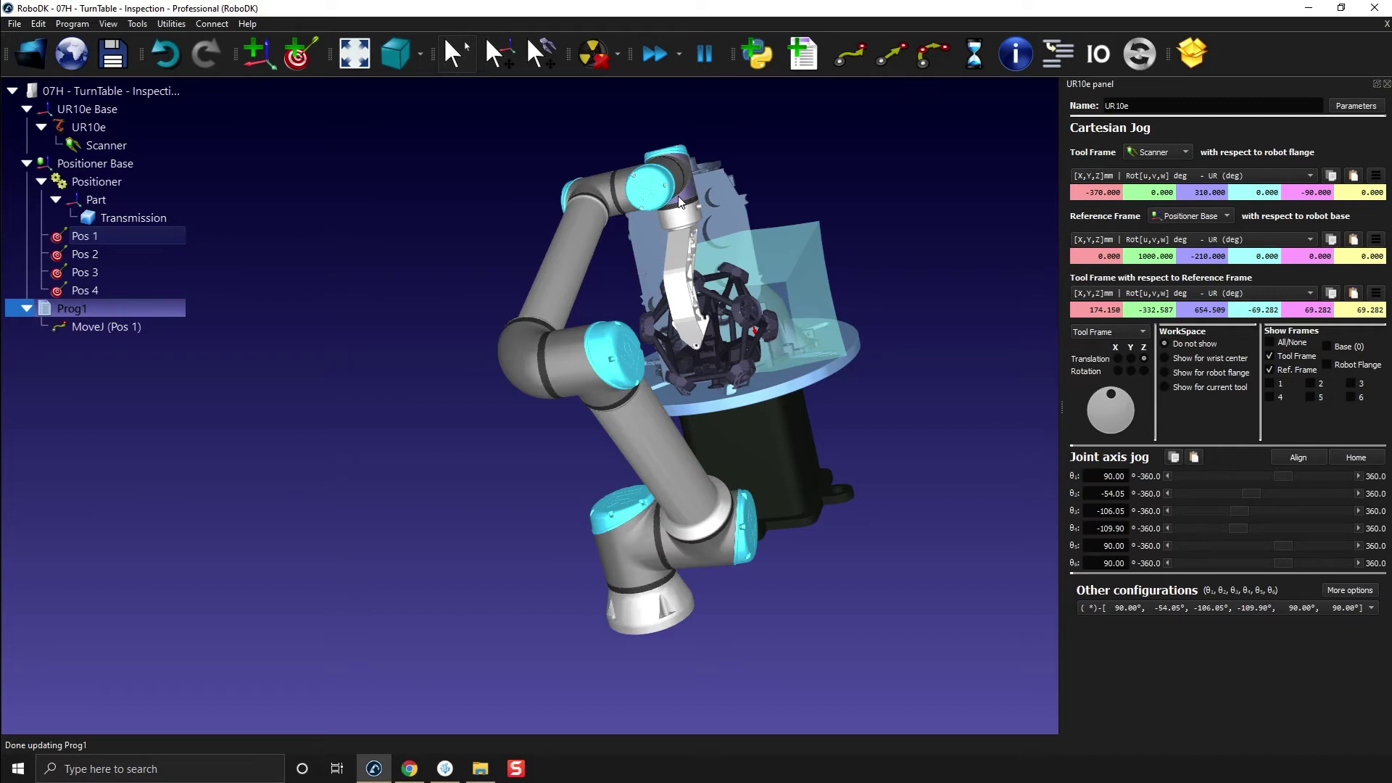
- Rename the new program as Pos_1 and paste three copies of it into the station
left_click(68, 306)
key("F2")
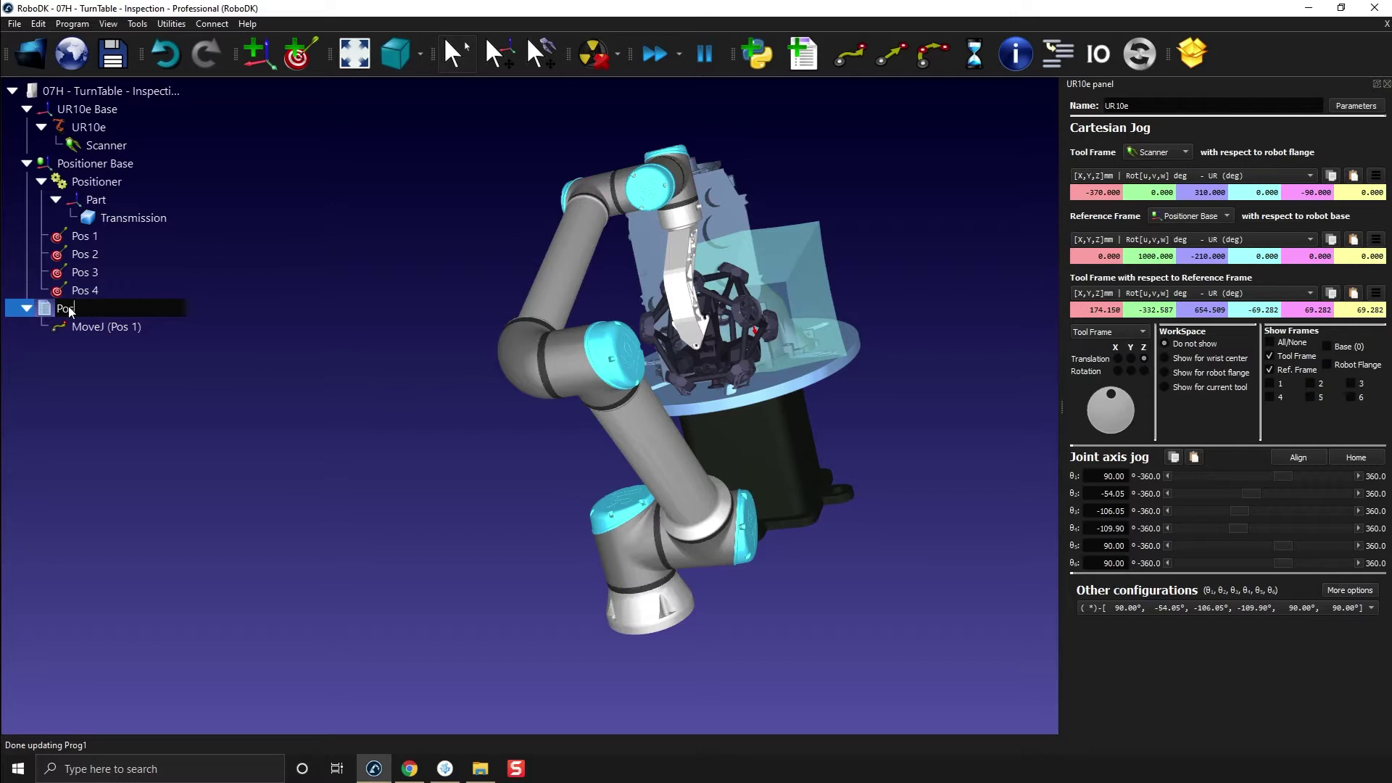
type("Pos_1")
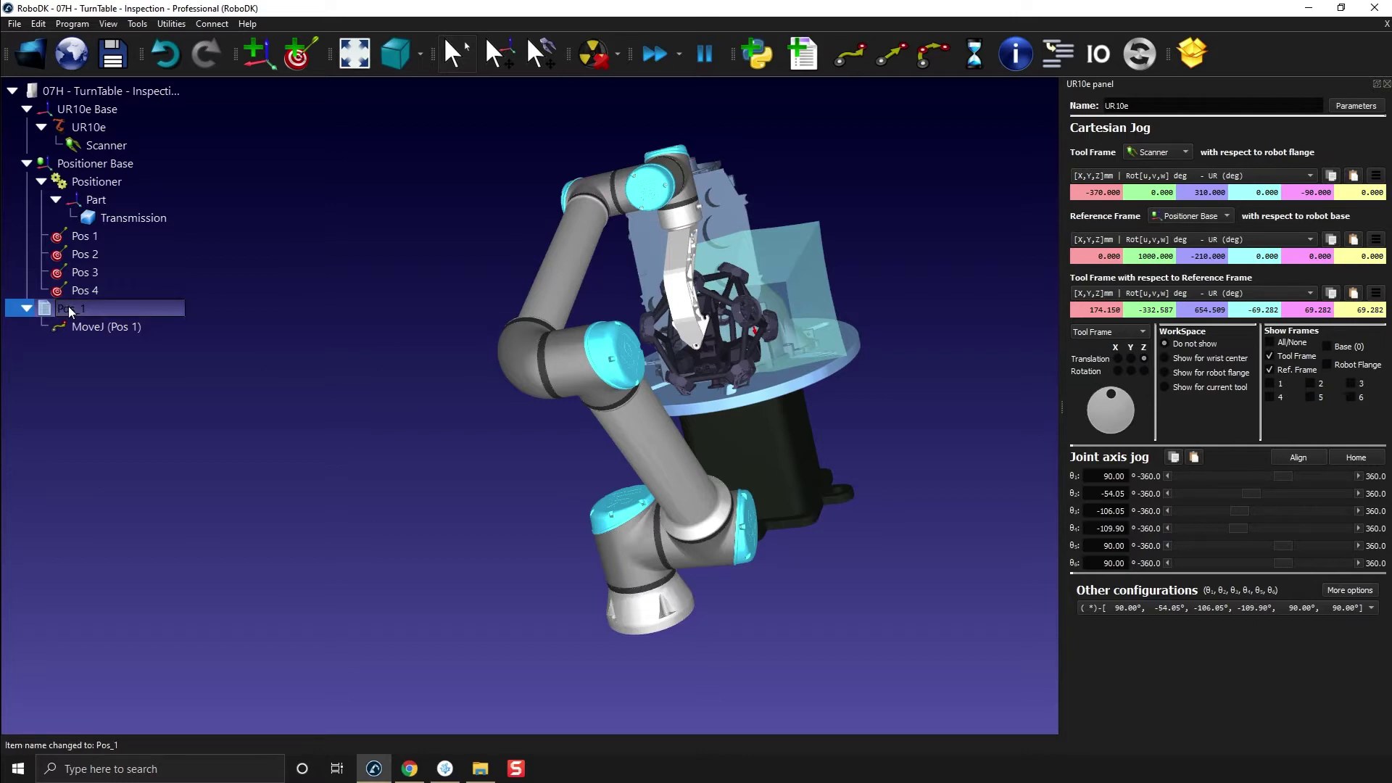
key("Return")
left_click(138, 90)
key("ctrl+v")
key("ctrl+v")
key("ctrl+v")
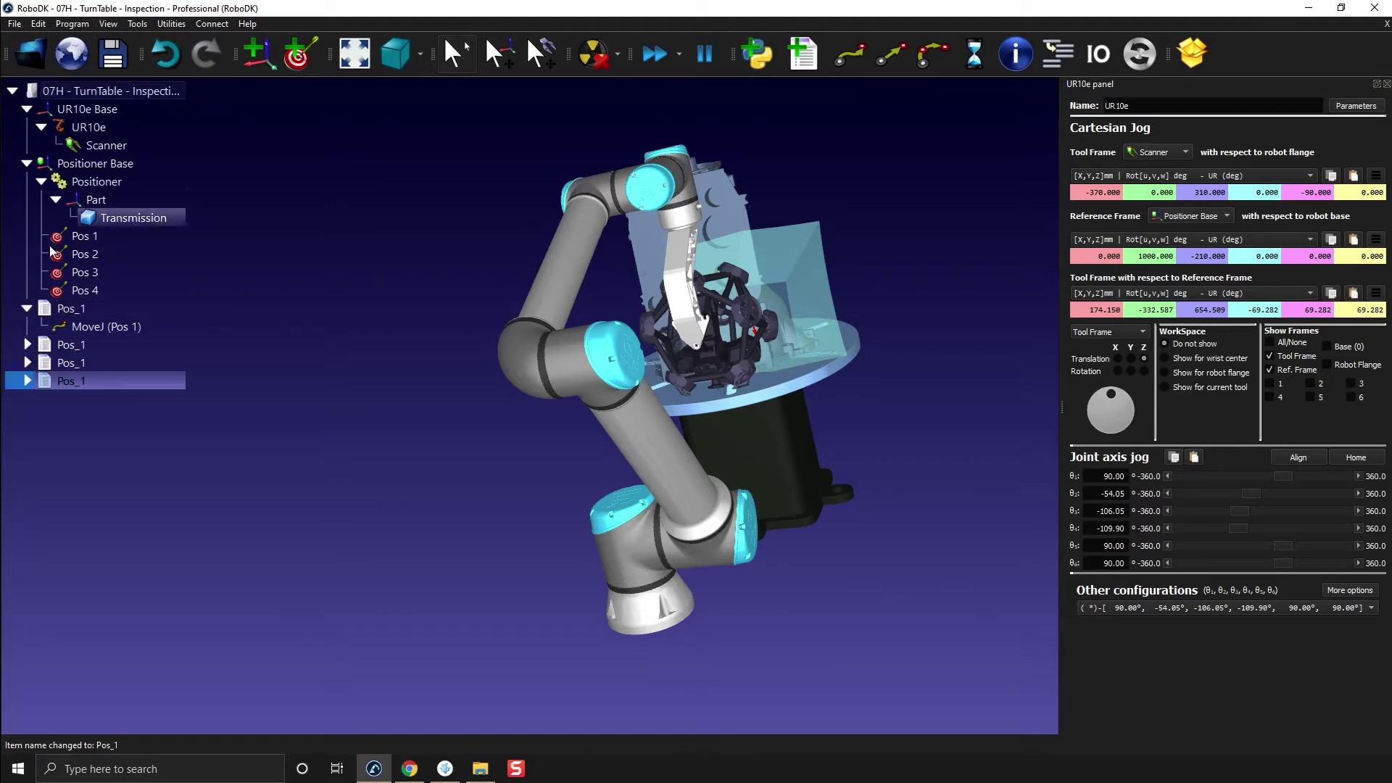
- Rename the three copied programs as Pos_2, Pos_3 and Pos_4
left_click(76, 345)
key("F2")
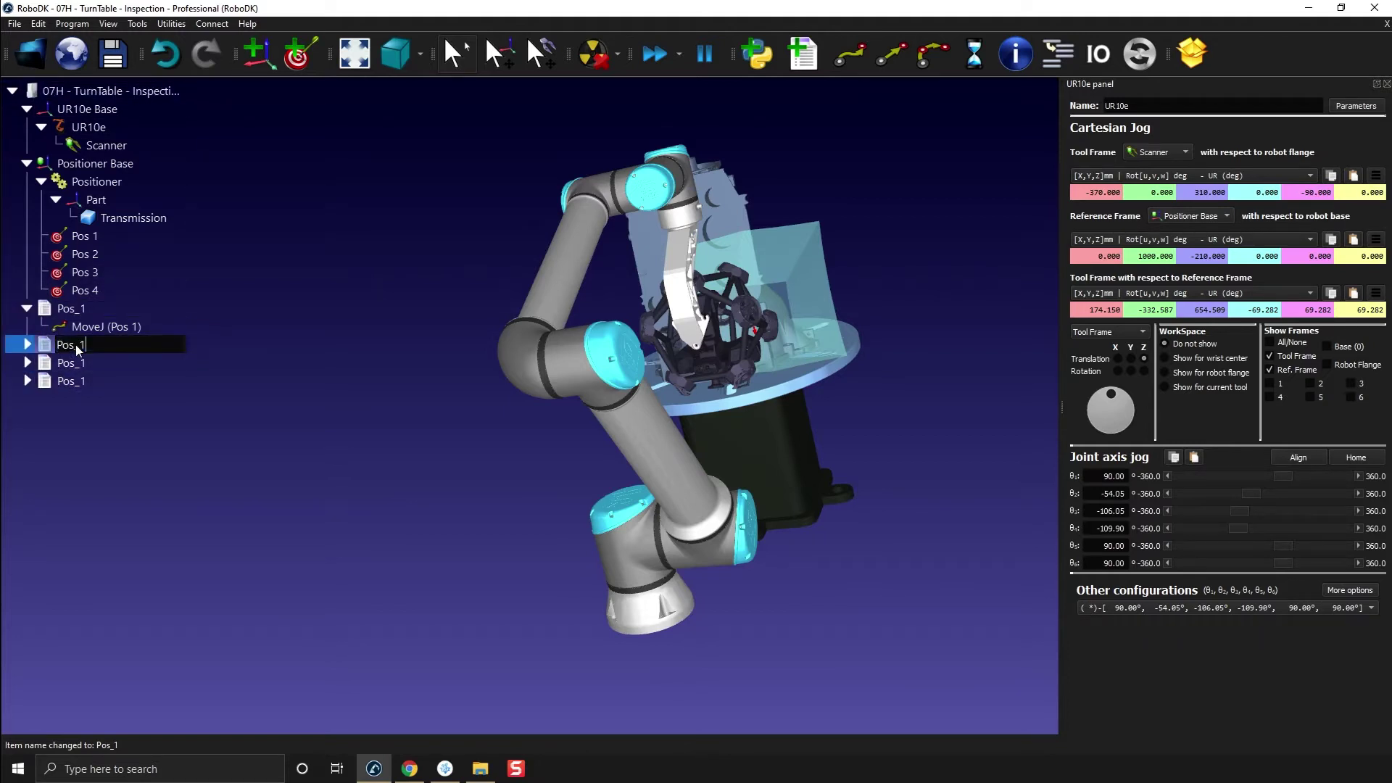
key("BackSpace")
type("2")
key("Return")
key("Down")
key("F2")
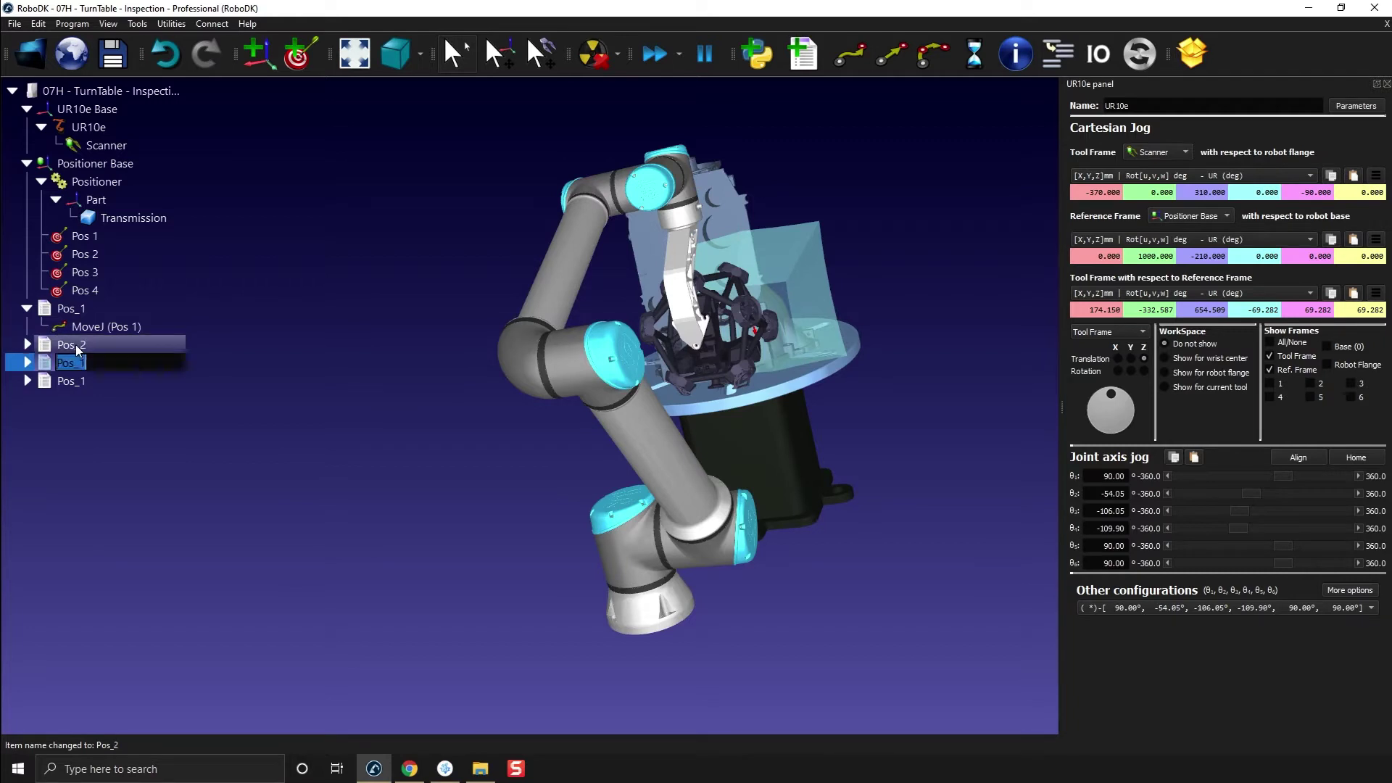
key("Return")
key("Down")
key("F2")
type("4")
key("Return")
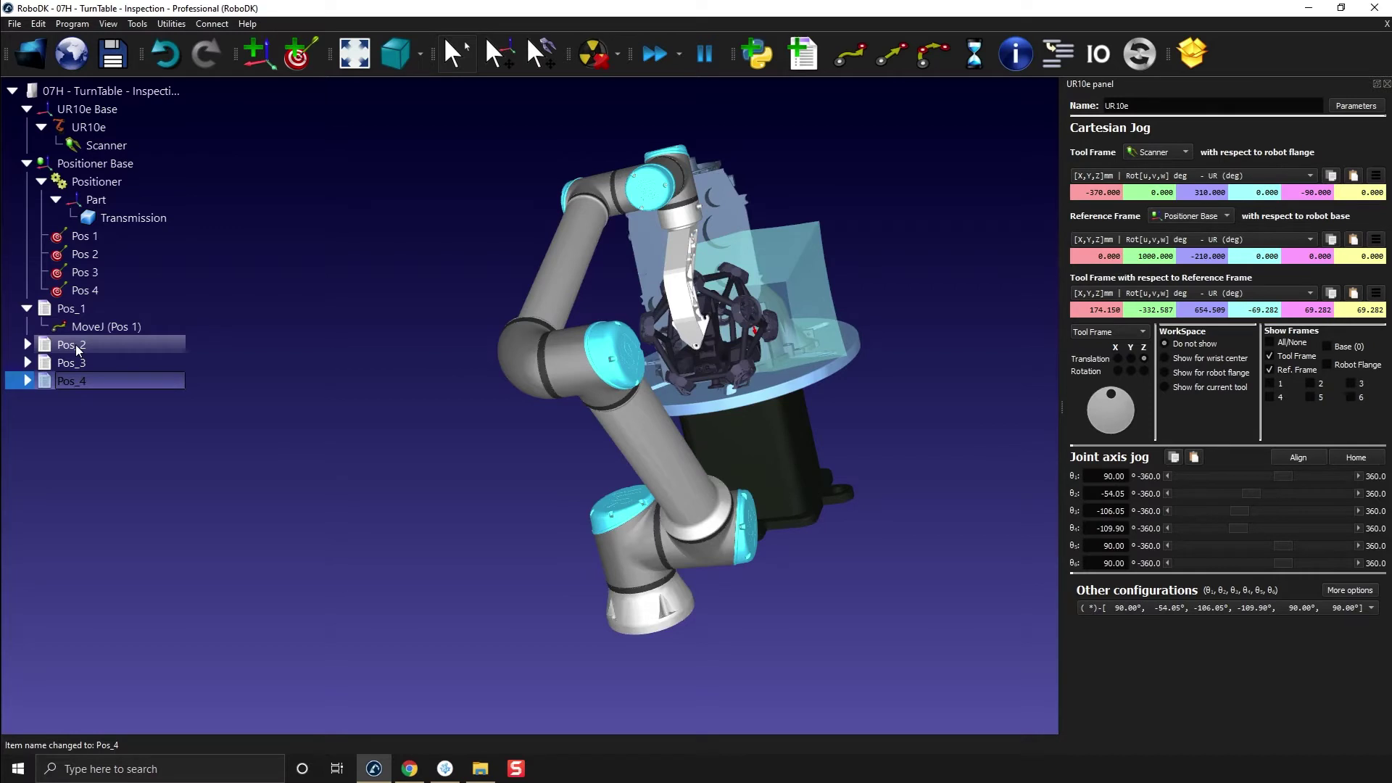
- Link the joint moves in programs Pos_2, Pos_3 and Pos_4 to targets Pos 2, Pos 3 and Pos 4, and collapse all four programs
right_click(84, 369)
mouse_move(146, 520)
left_click(319, 541)
left_click(27, 381)
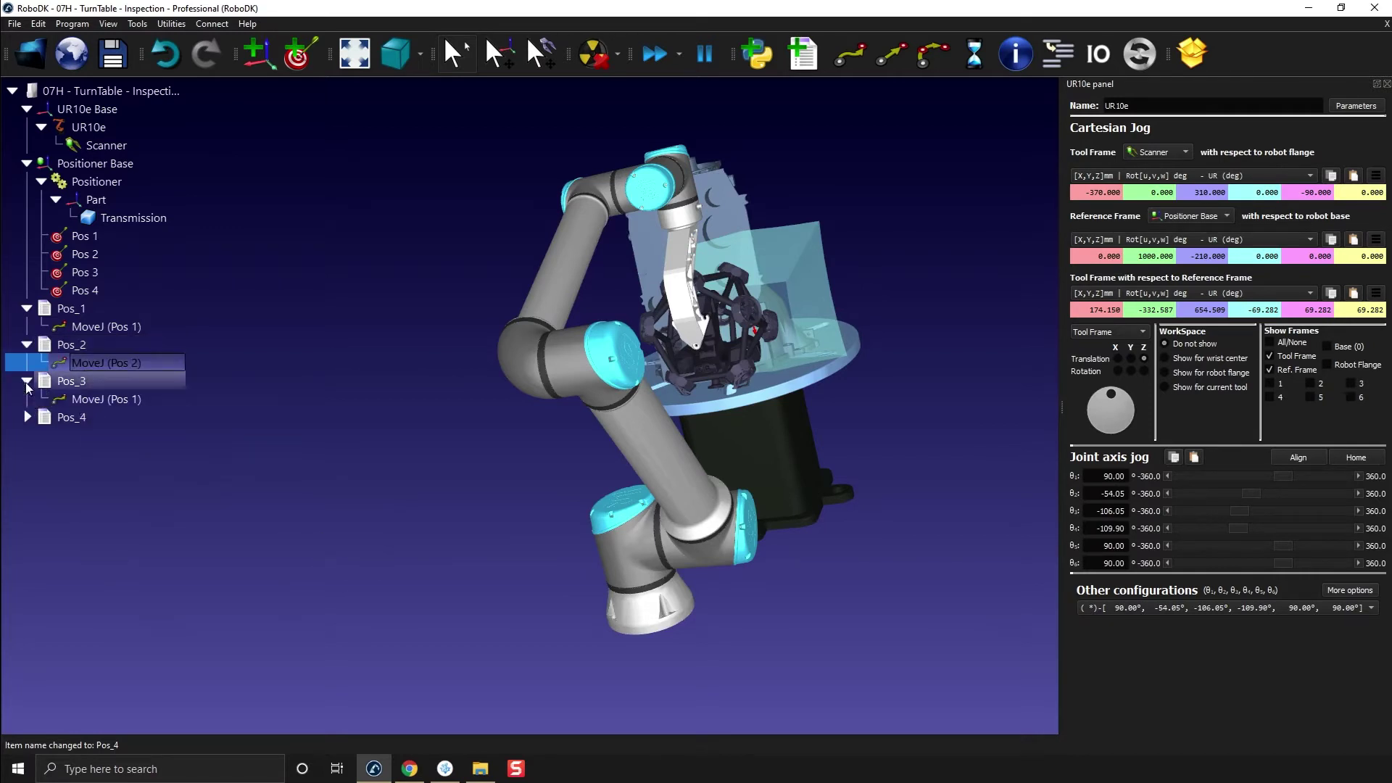
right_click(89, 400)
mouse_move(170, 545)
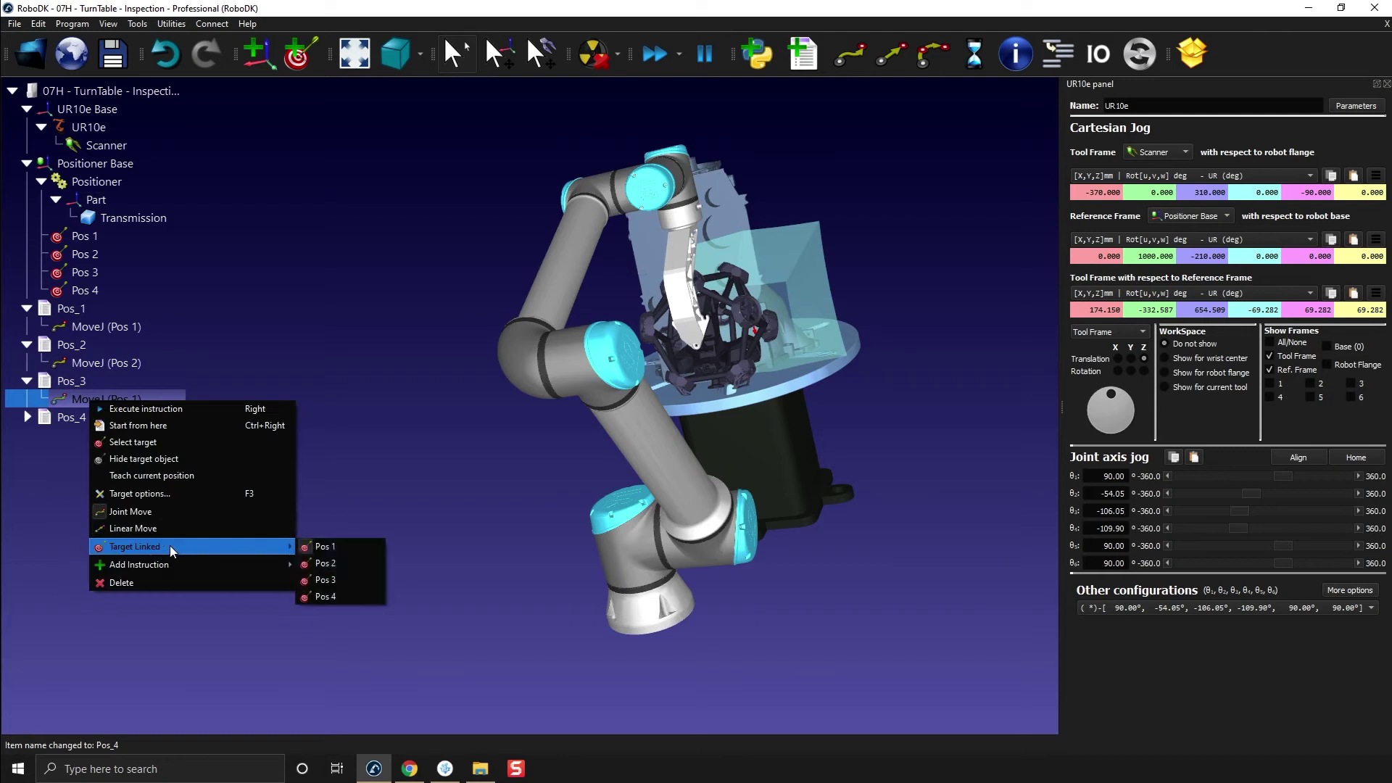
left_click(357, 574)
left_click(27, 417)
right_click(71, 435)
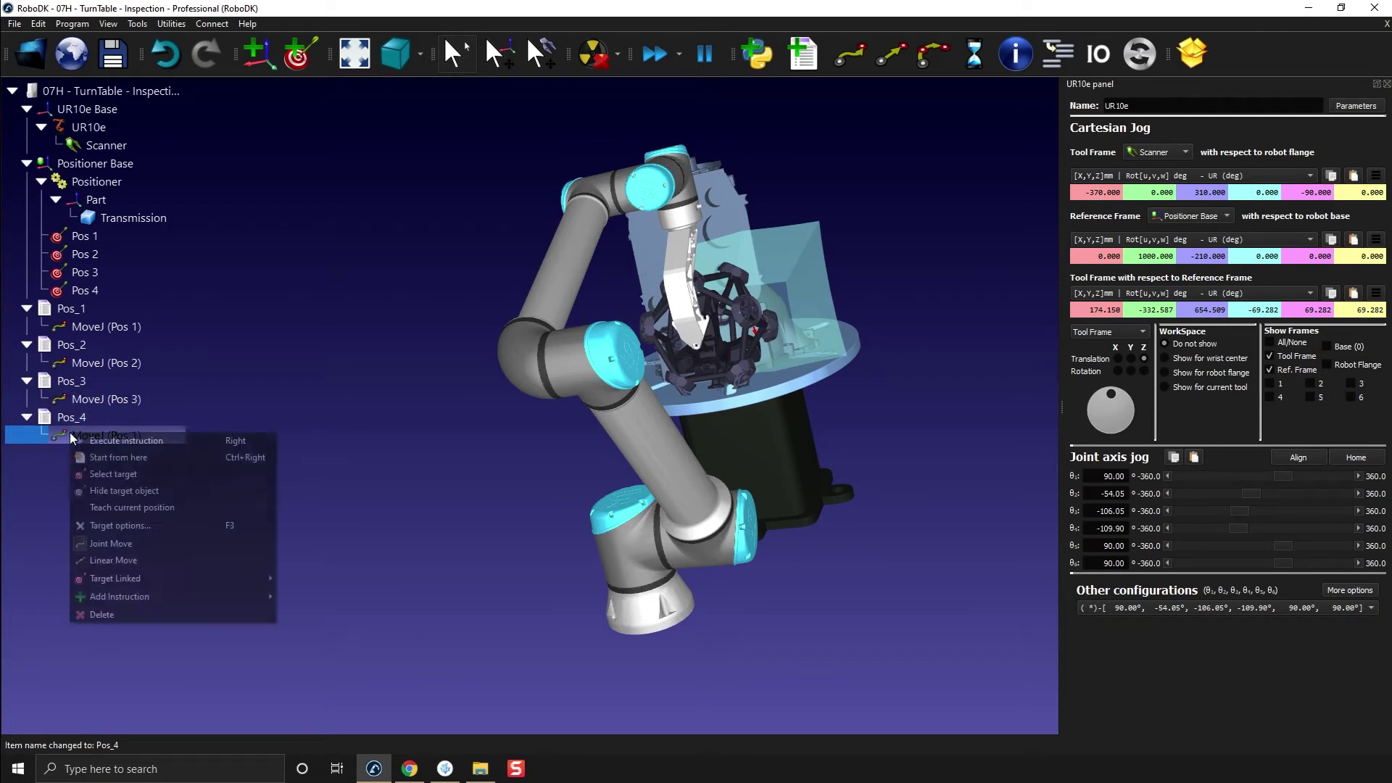
mouse_move(141, 577)
left_click(319, 629)
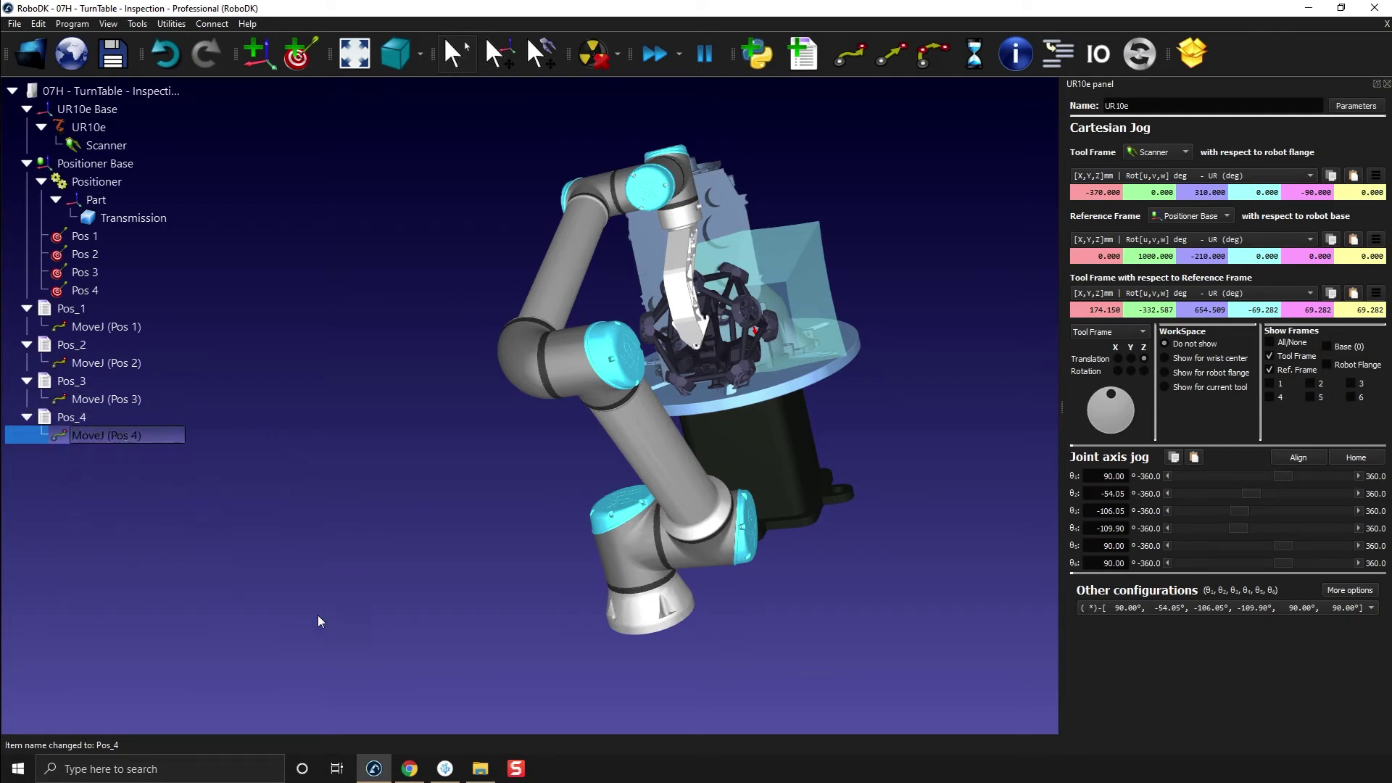
left_click(27, 309)
left_click(27, 326)
left_click(26, 345)
left_click(26, 363)
- Run programs Pos_1 through Pos_4 in turn to check the turntable rotations, and finish by running Pos_1 again
double_click(58, 311)
double_click(59, 325)
double_click(88, 345)
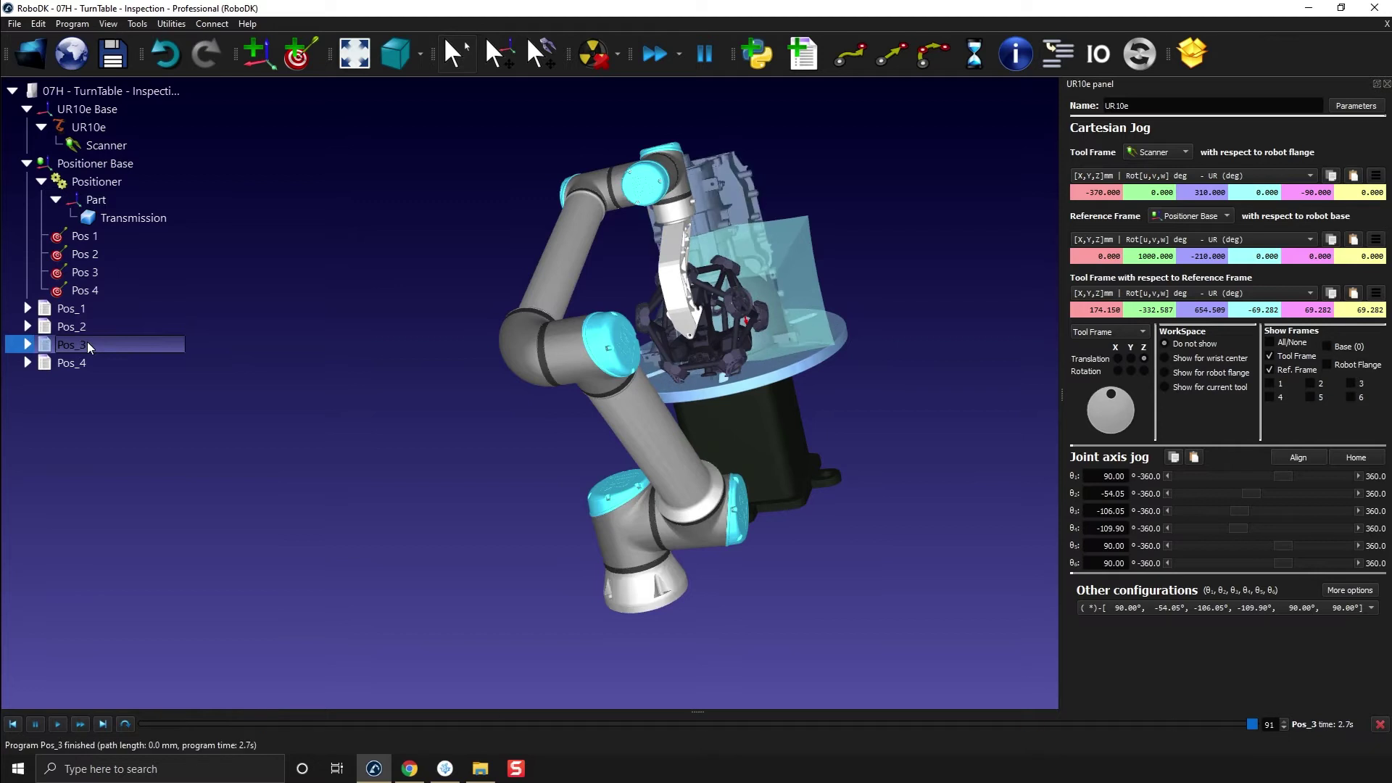
double_click(81, 362)
double_click(80, 310)
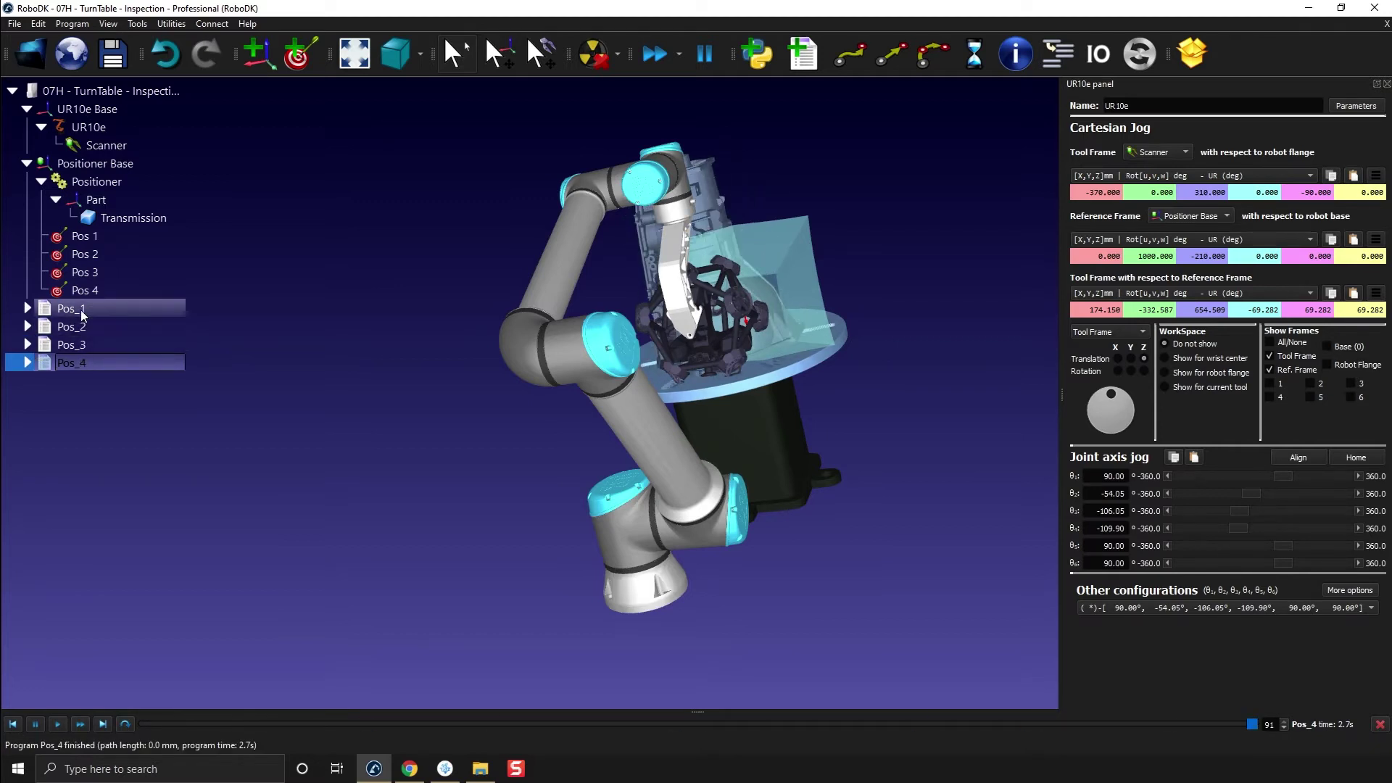
- Close the UR10e panel and make Part the active reference frame
left_click_drag(622, 333, 674, 359)
middle_click_drag(673, 359, 437, 421)
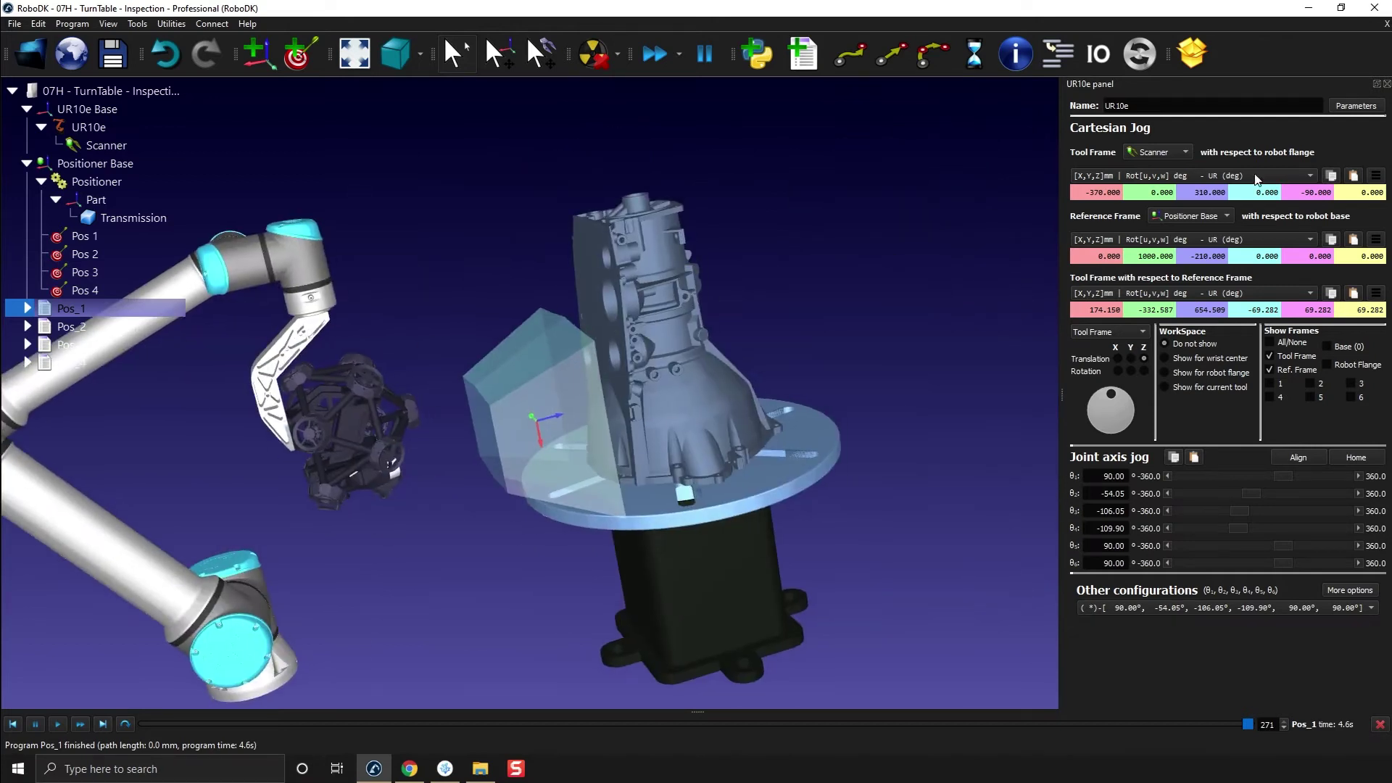
left_click(1385, 84)
scroll(772, 323, "up", 3)
right_click_drag(777, 332, 1208, 212)
left_click_drag(1207, 211, 1160, 341)
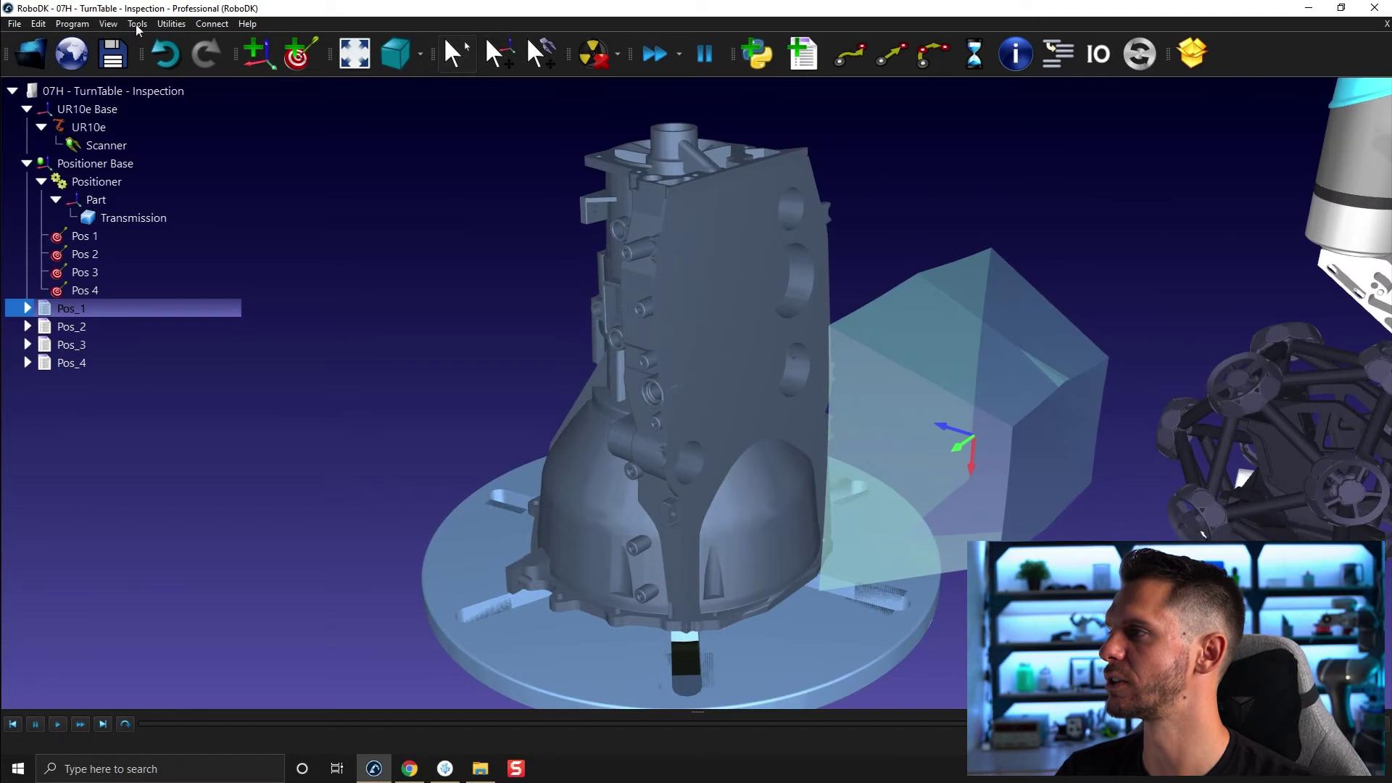
right_click(84, 206)
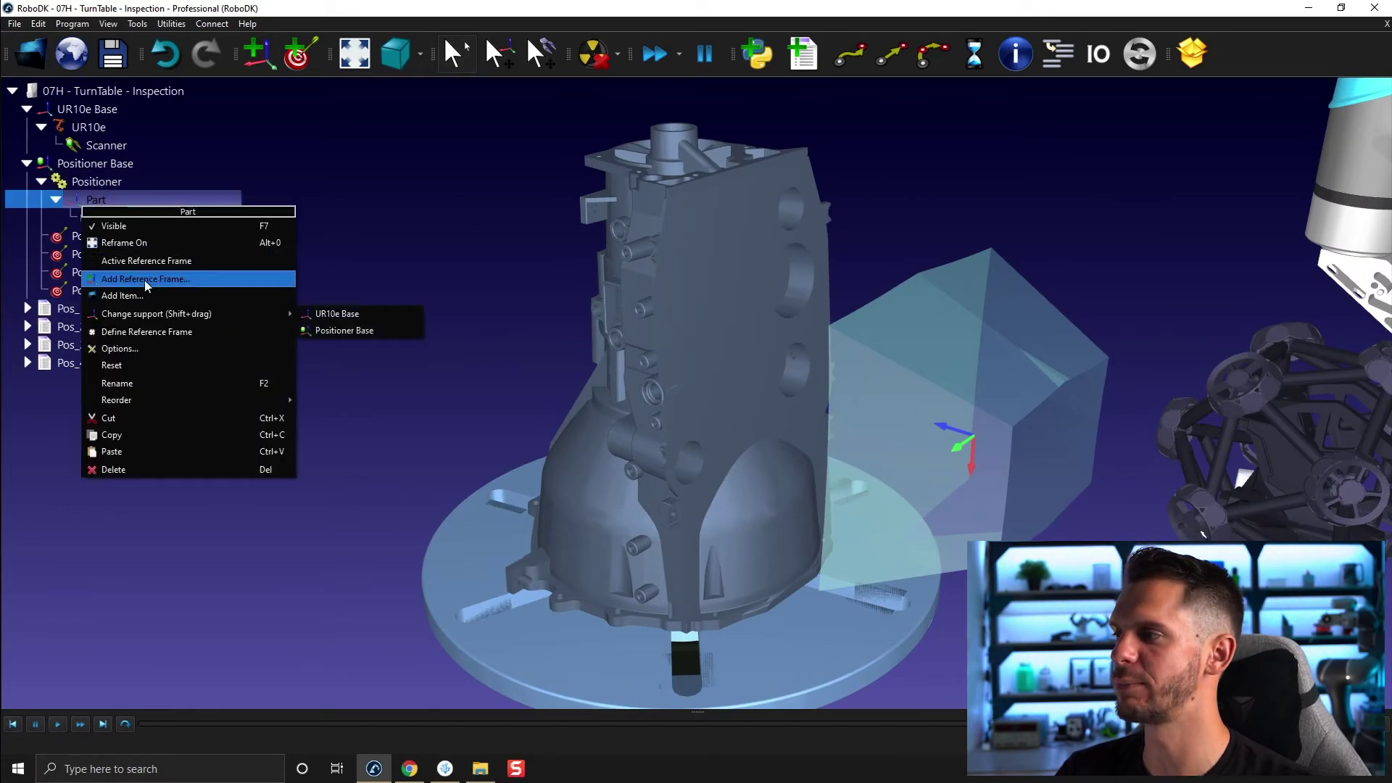
left_click(133, 260)
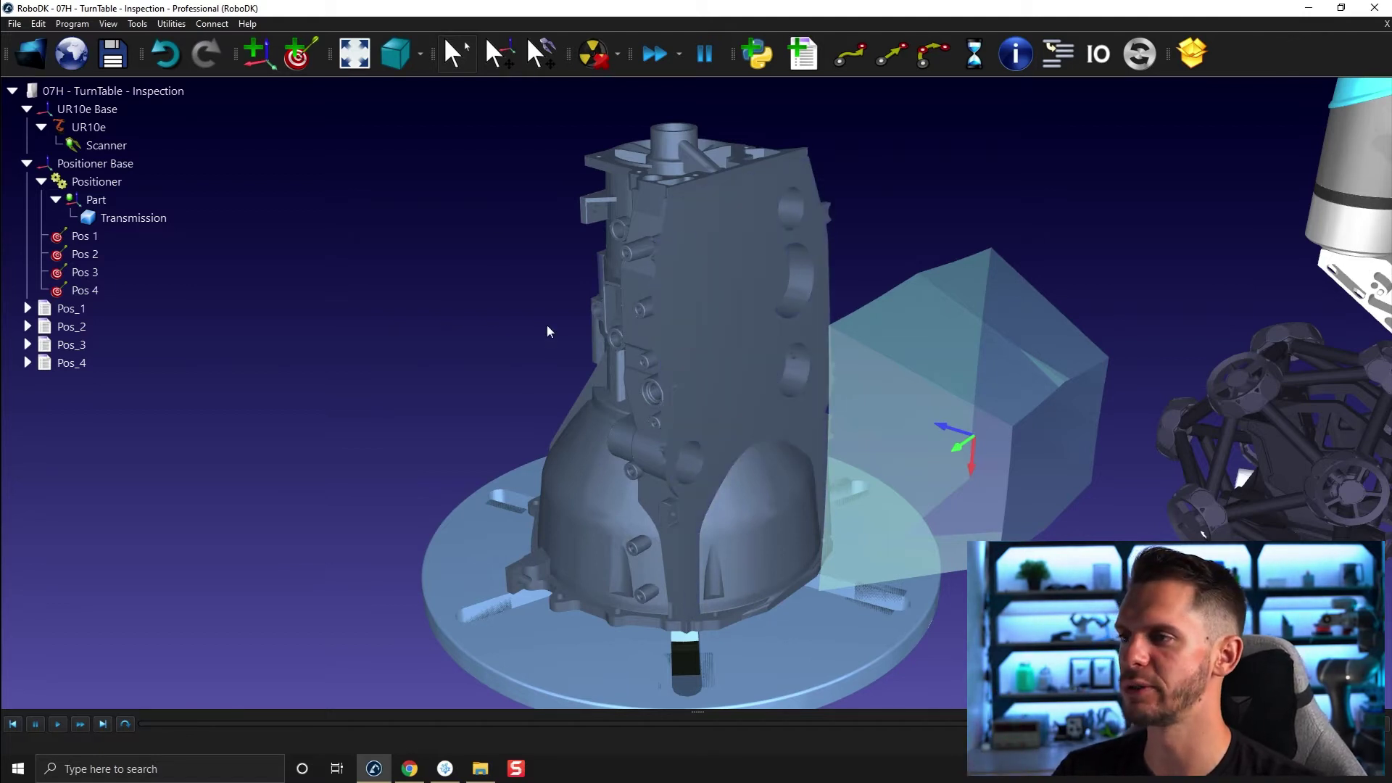
- Teach four scanner targets on the transmission's surface, at the three side holes and the lower front hole, and finish teaching
left_click(72, 24)
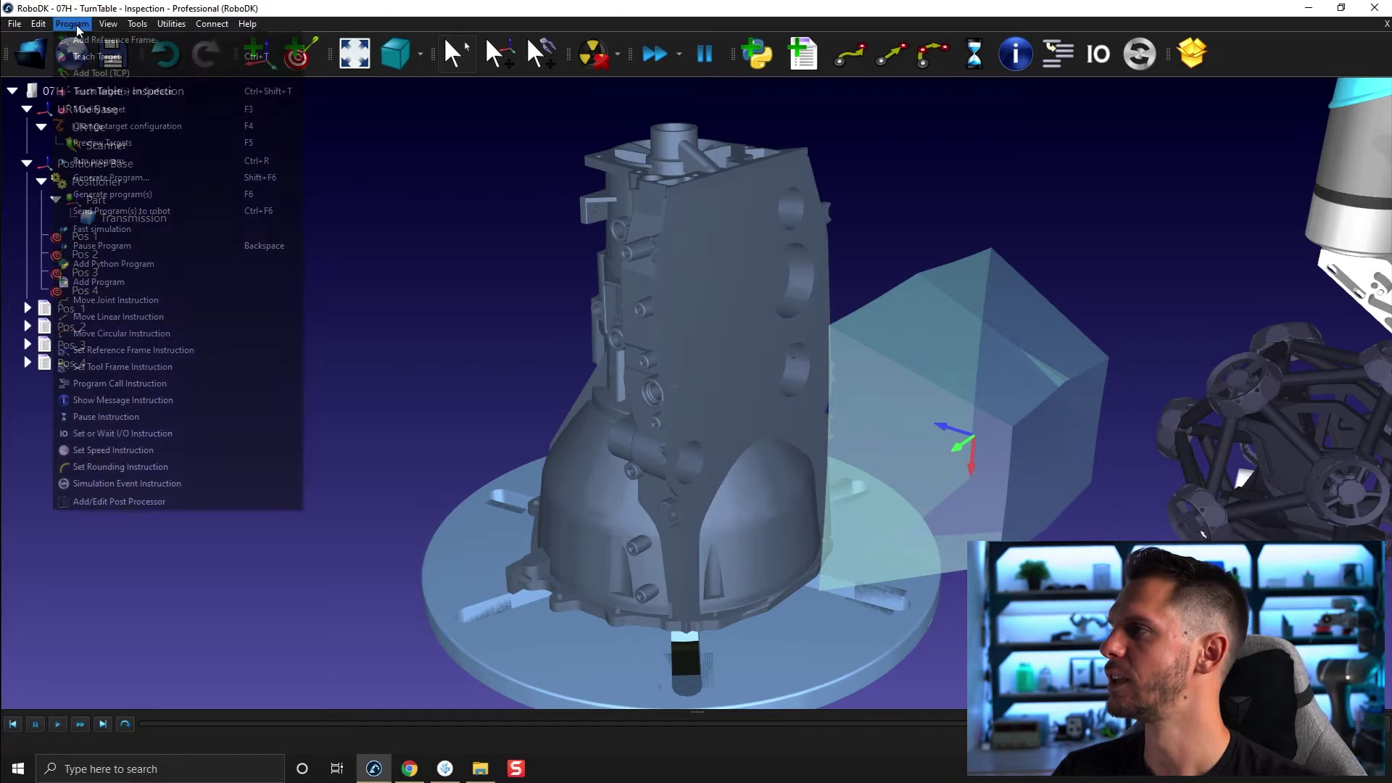
left_click(110, 91)
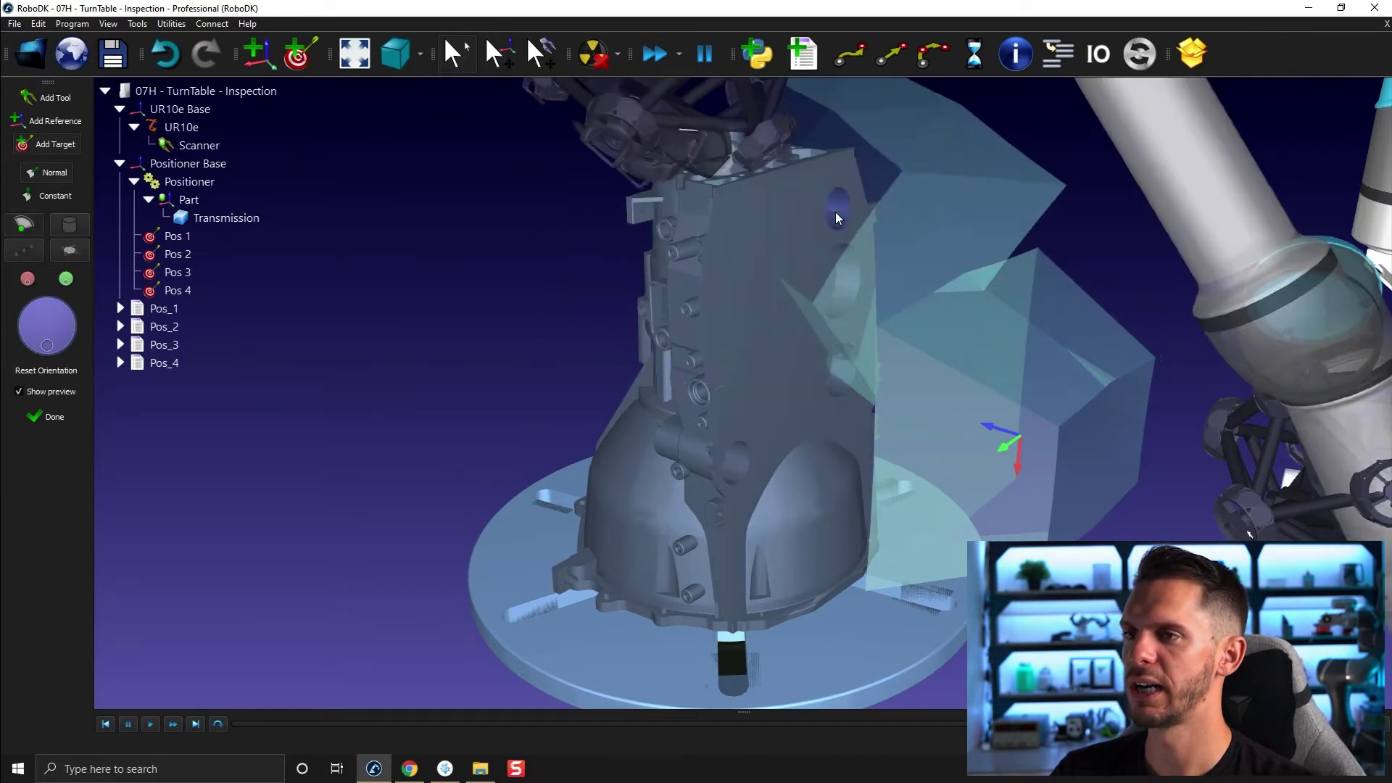
left_click(822, 220)
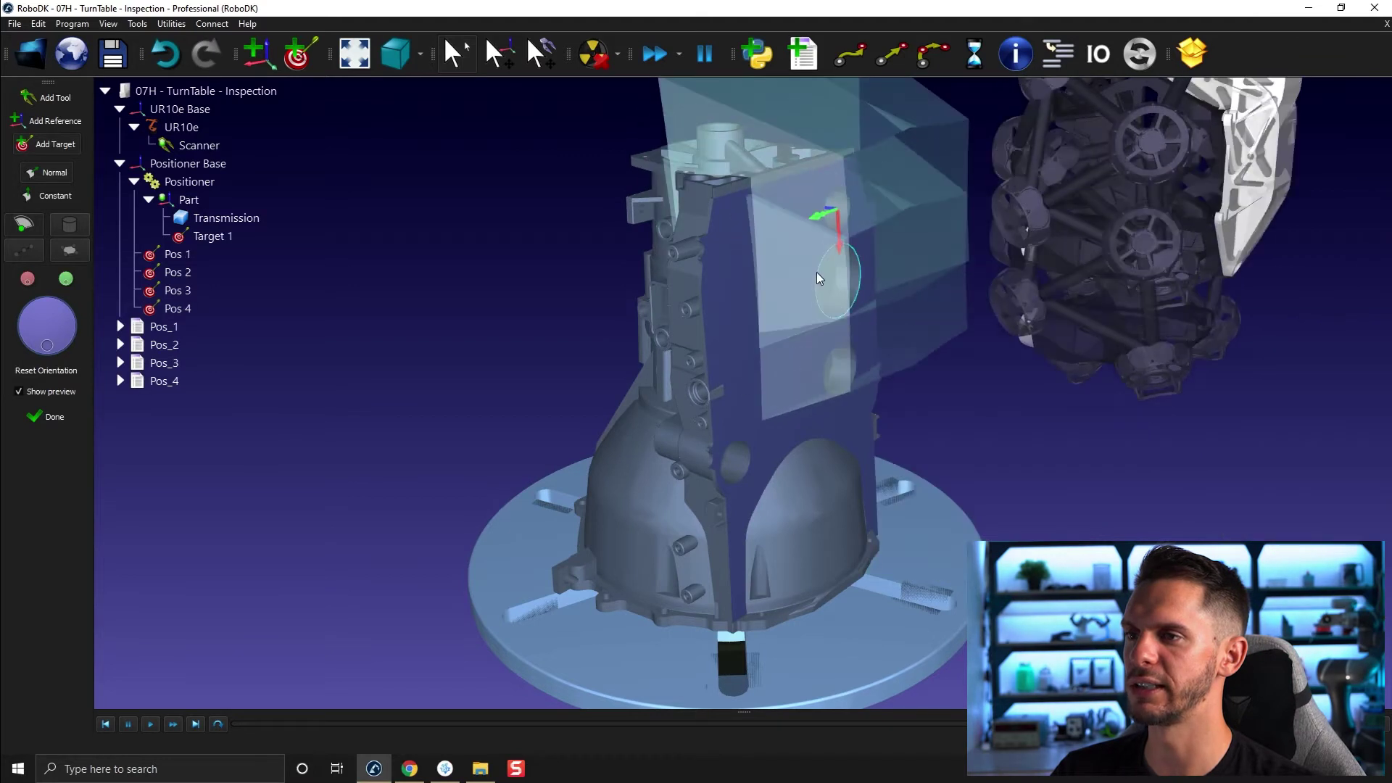
left_click(812, 285)
left_click(821, 380)
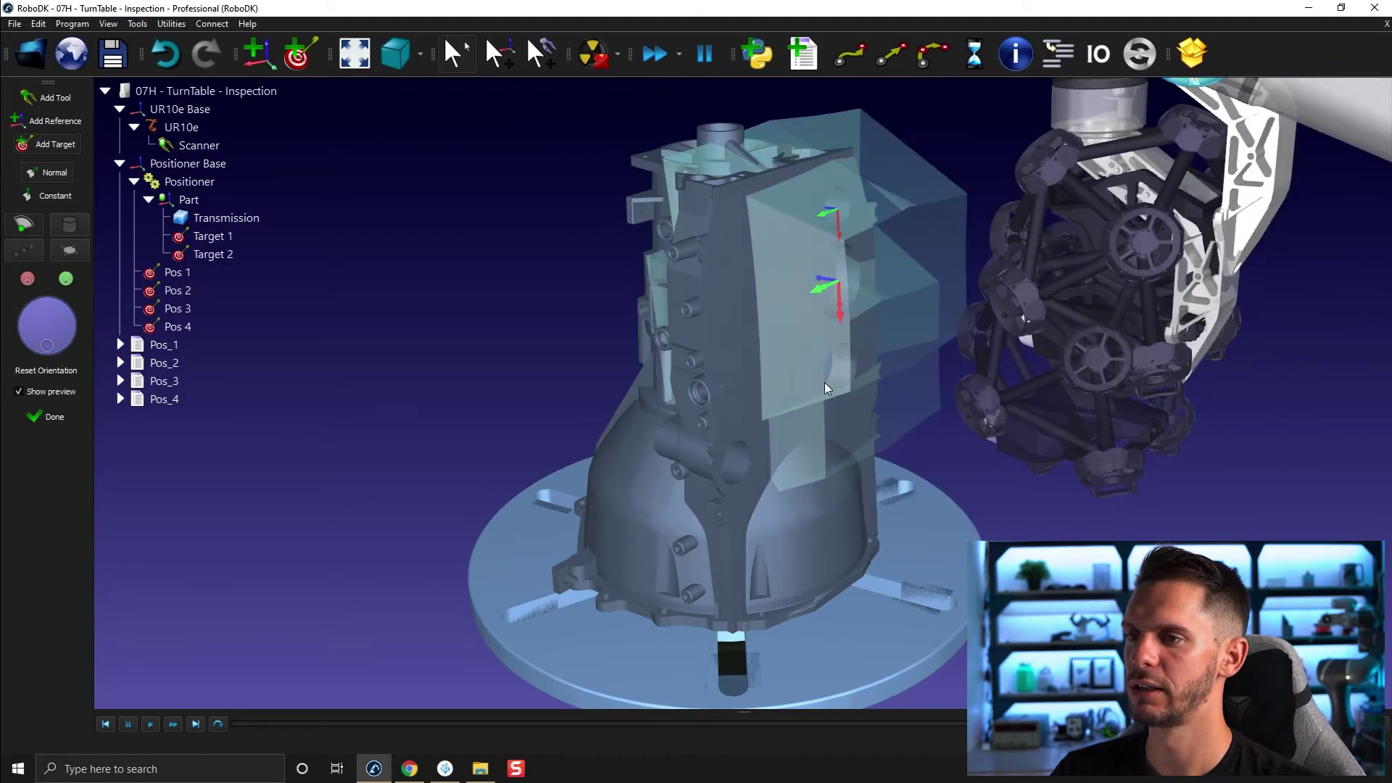
left_click(750, 452)
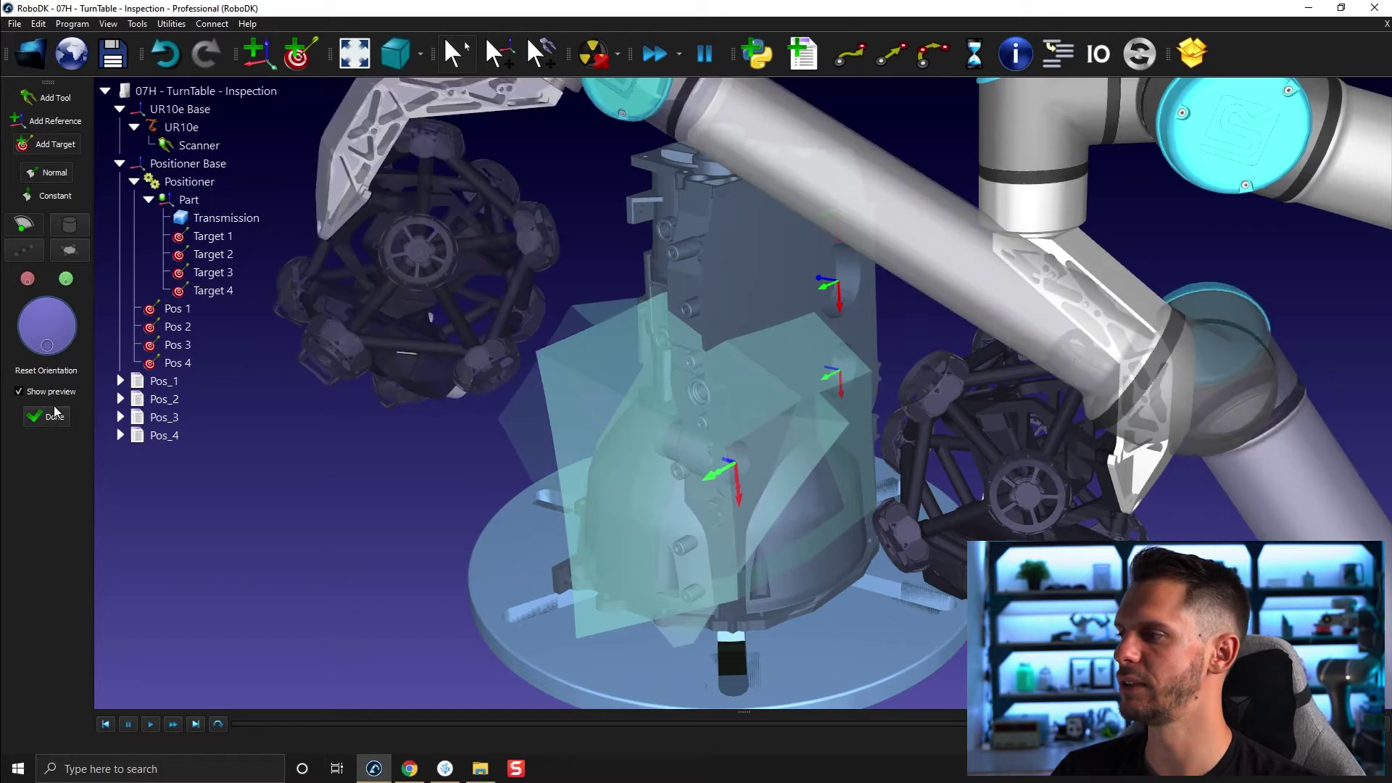
left_click(61, 420)
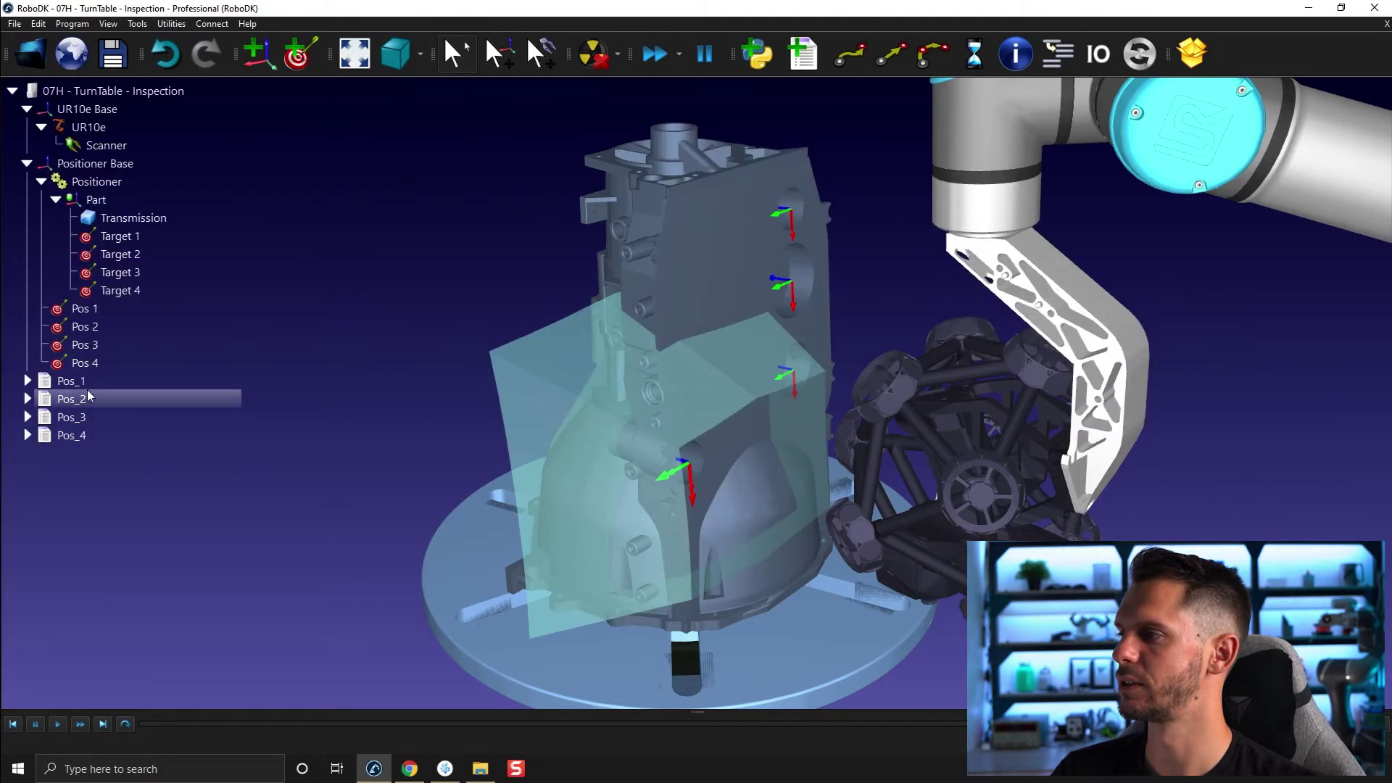
- Rename Target 1 through Target 4 as a group with the name Pos1_Target
double_click(171, 235)
left_click(154, 289, "shift")
right_click(154, 289)
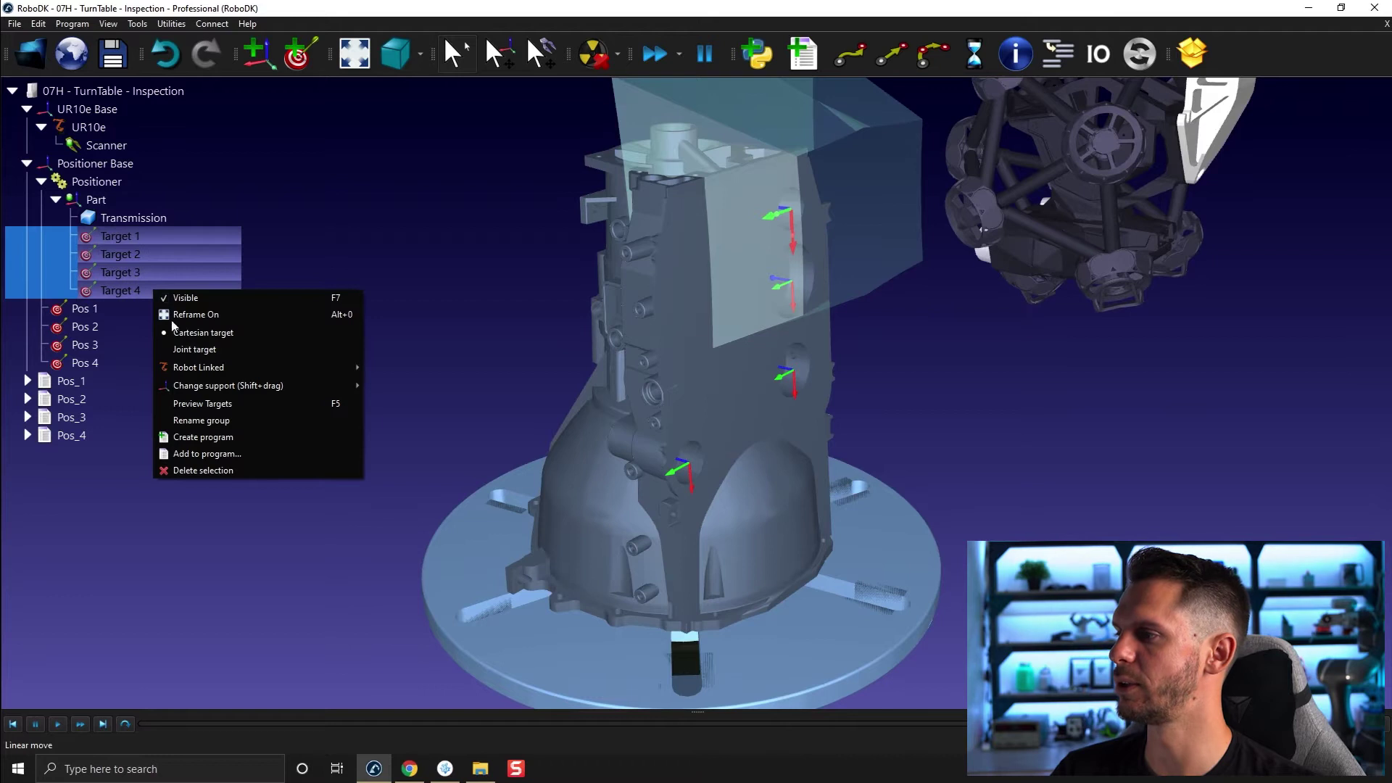
left_click(225, 419)
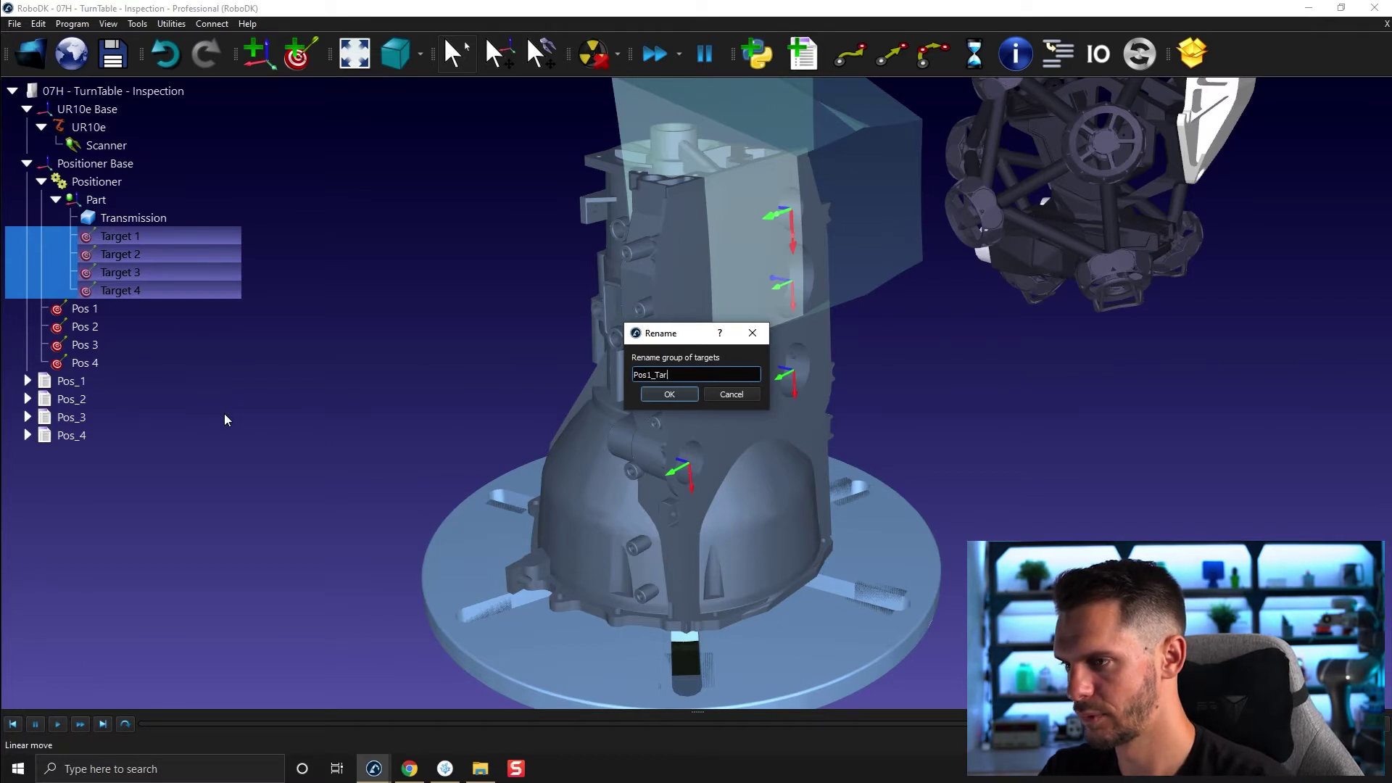
key("Return")
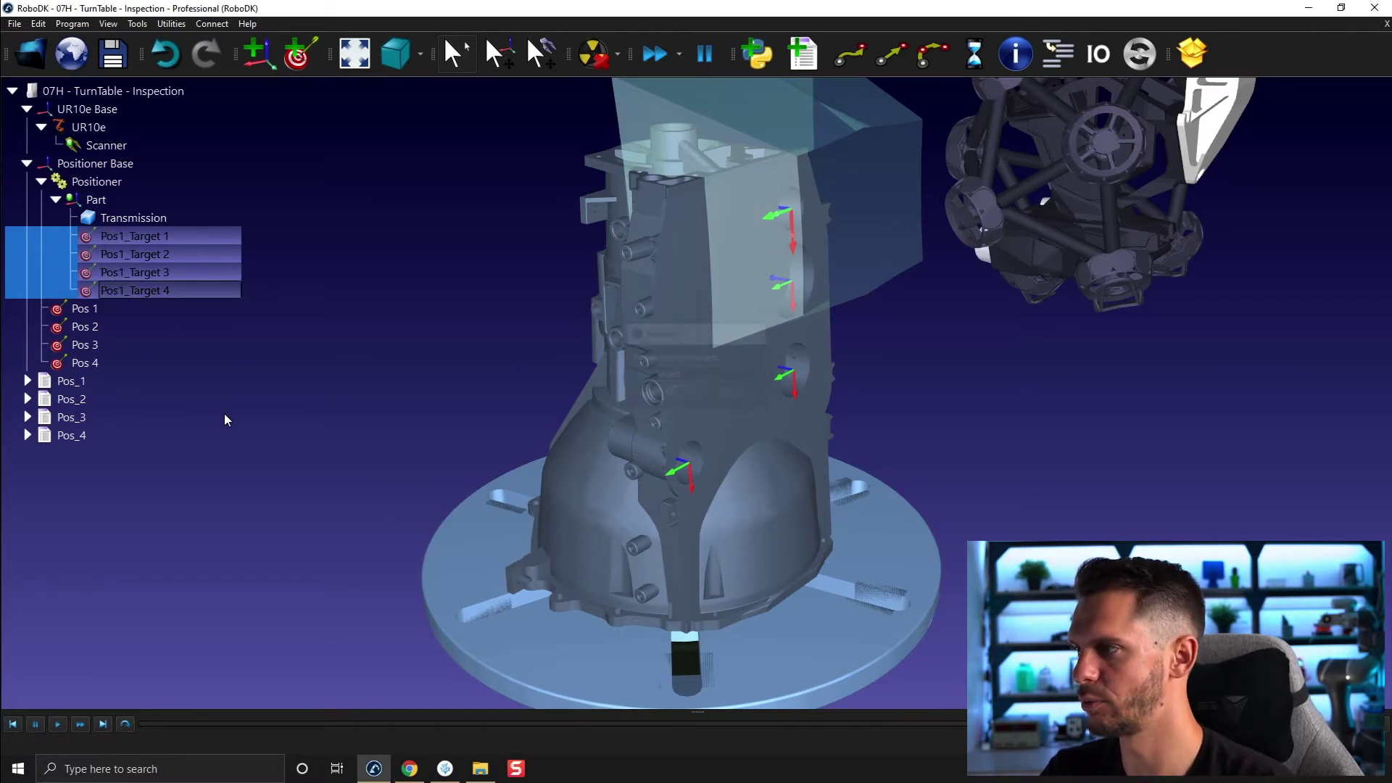
- Create a program from the four Pos1_Target targets and name it Side1
right_click(140, 291)
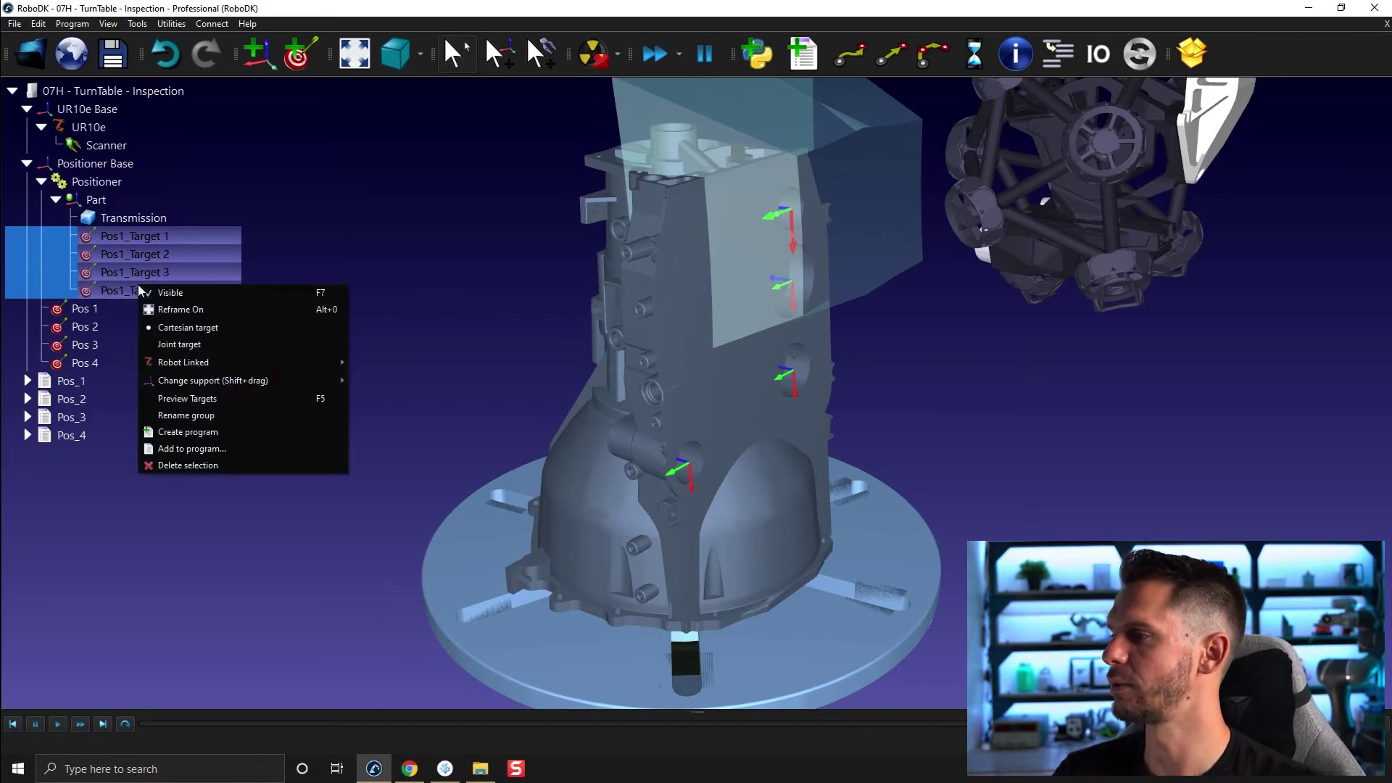
left_click(206, 429)
left_click(117, 453)
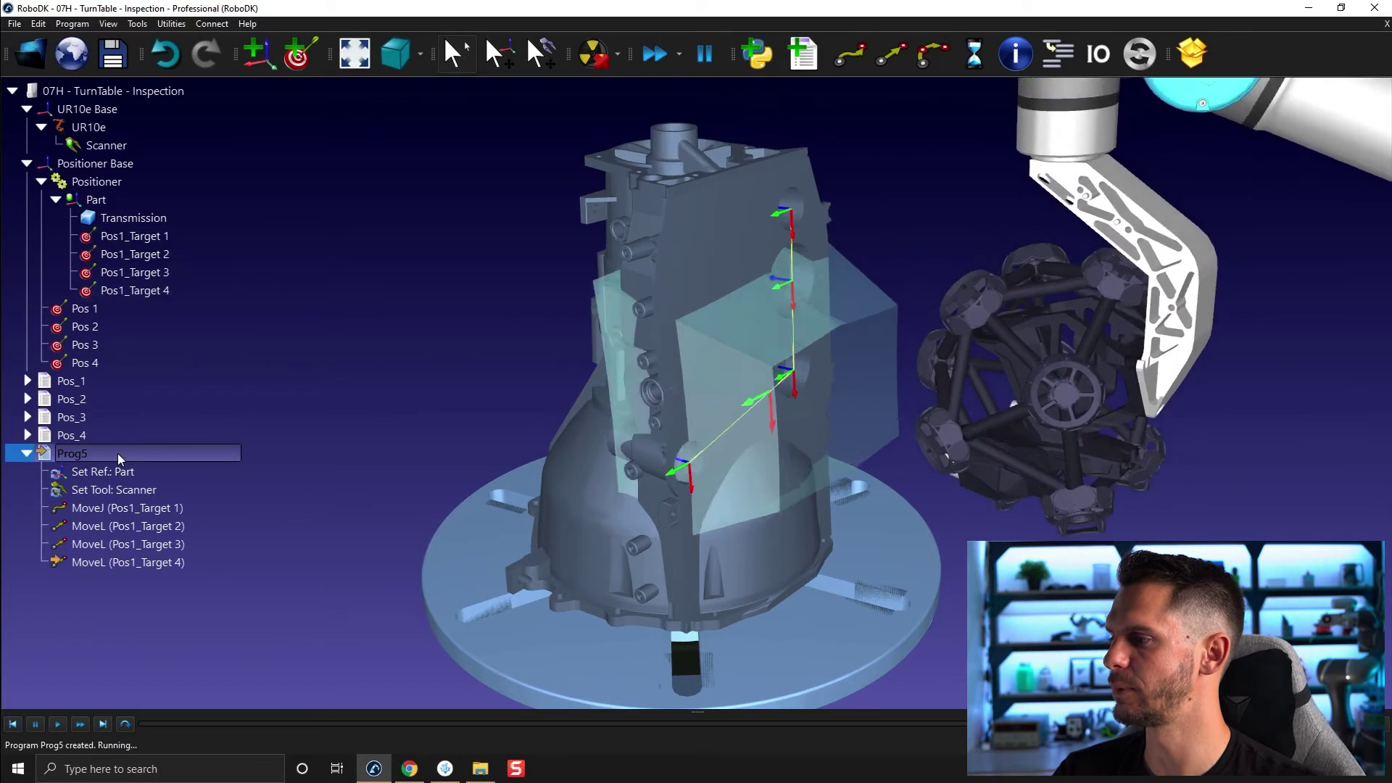
key("F2")
type("Sid")
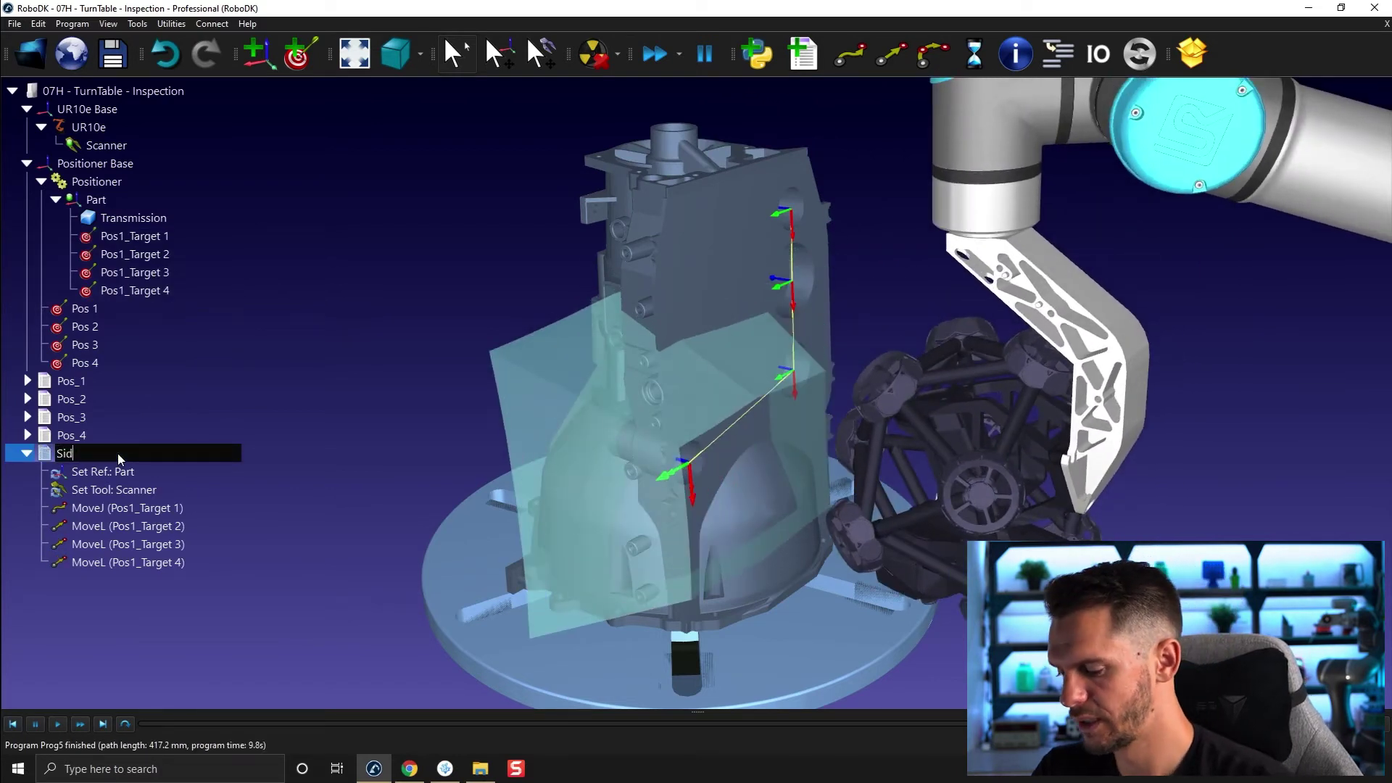
type("e1")
key("Return")
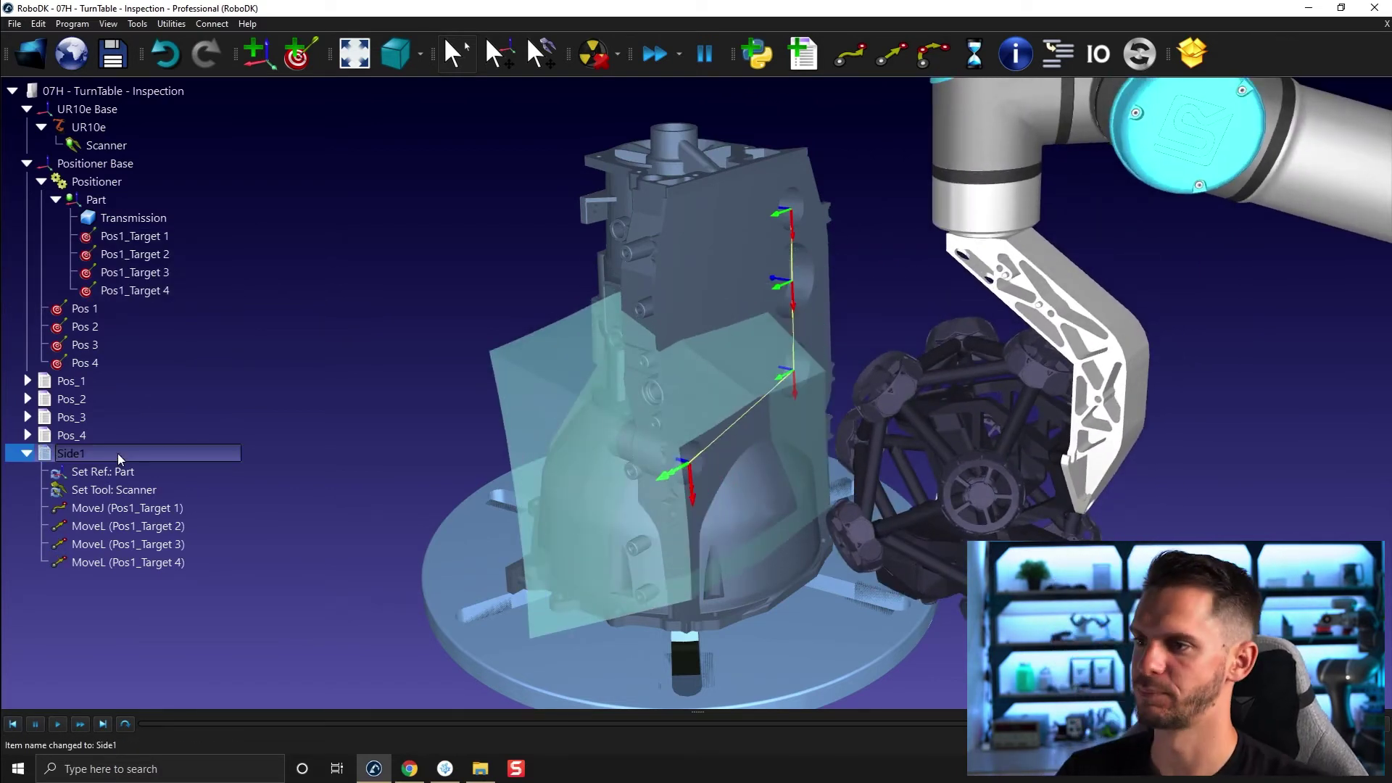
- Run program Pos_2 to rotate the turntable and bring the transmission's second side to the scanner
double_click(168, 399)
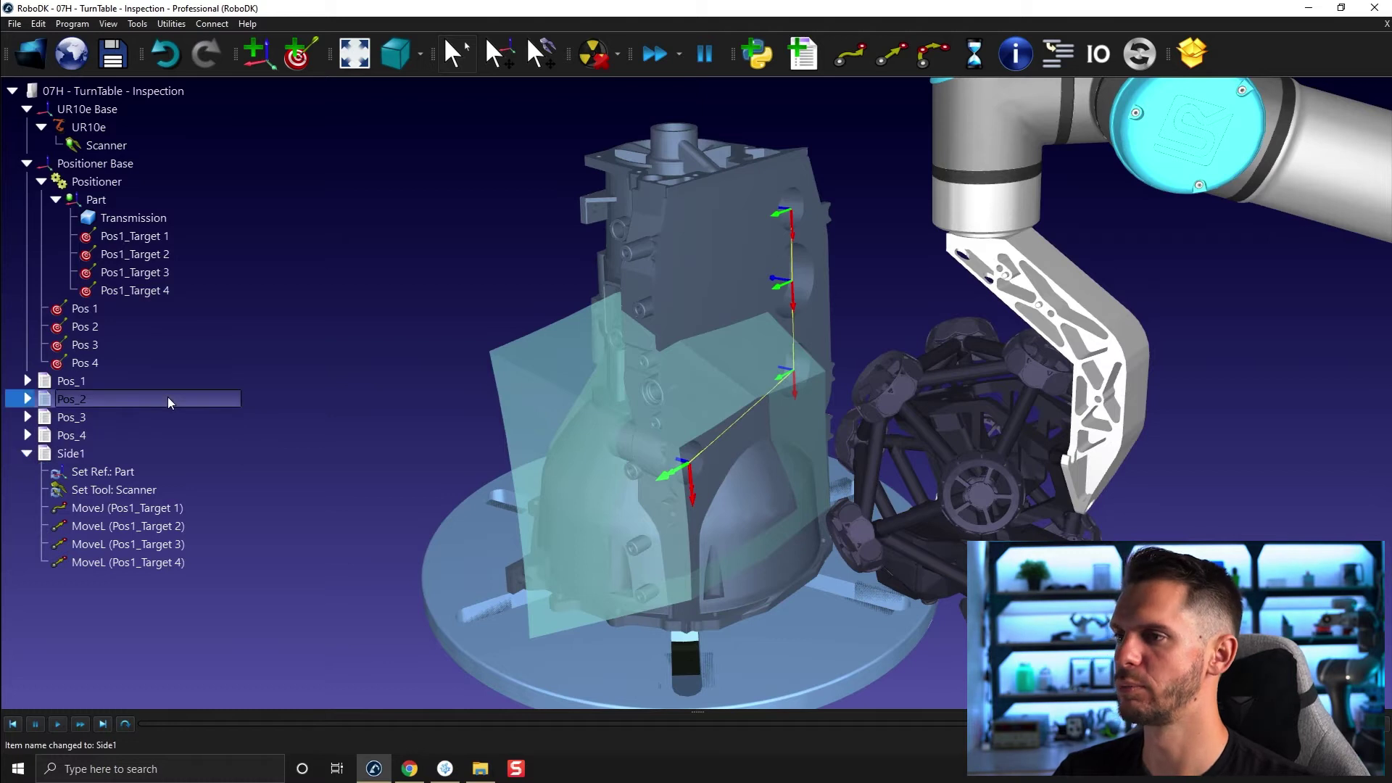
right_click_drag(517, 411, 544, 411)
middle_click_drag(731, 322, 581, 367)
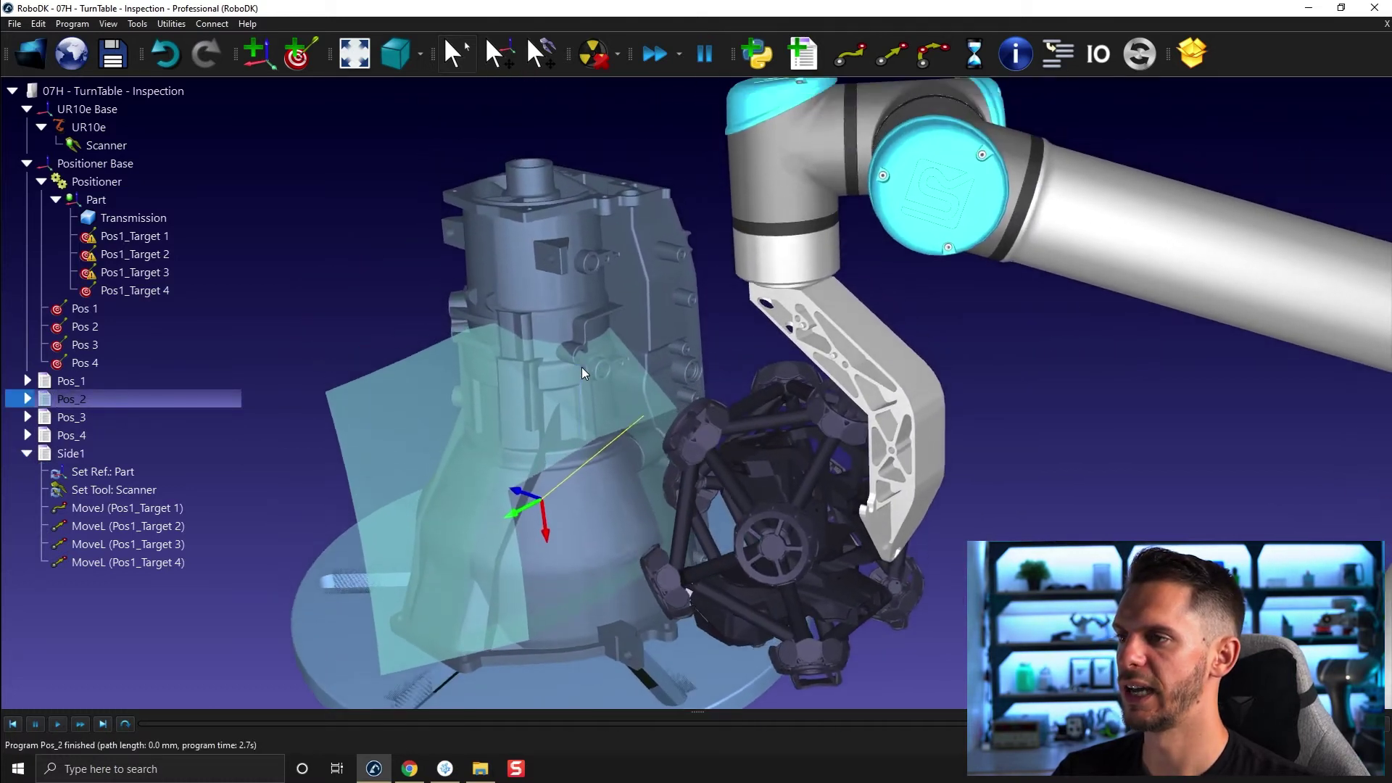
right_click_drag(581, 367, 610, 398)
mouse_move(612, 401)
left_mouse_down()
mouse_move(663, 373)
mouse_move(598, 298)
mouse_move(721, 472)
mouse_move(424, 473)
left_mouse_up()
right_click_drag(422, 468, 559, 516)
scroll(741, 511, "up", 3)
middle_click_drag(741, 510, 843, 403)
right_click_drag(842, 403, 885, 389)
left_click_drag(884, 394, 710, 345)
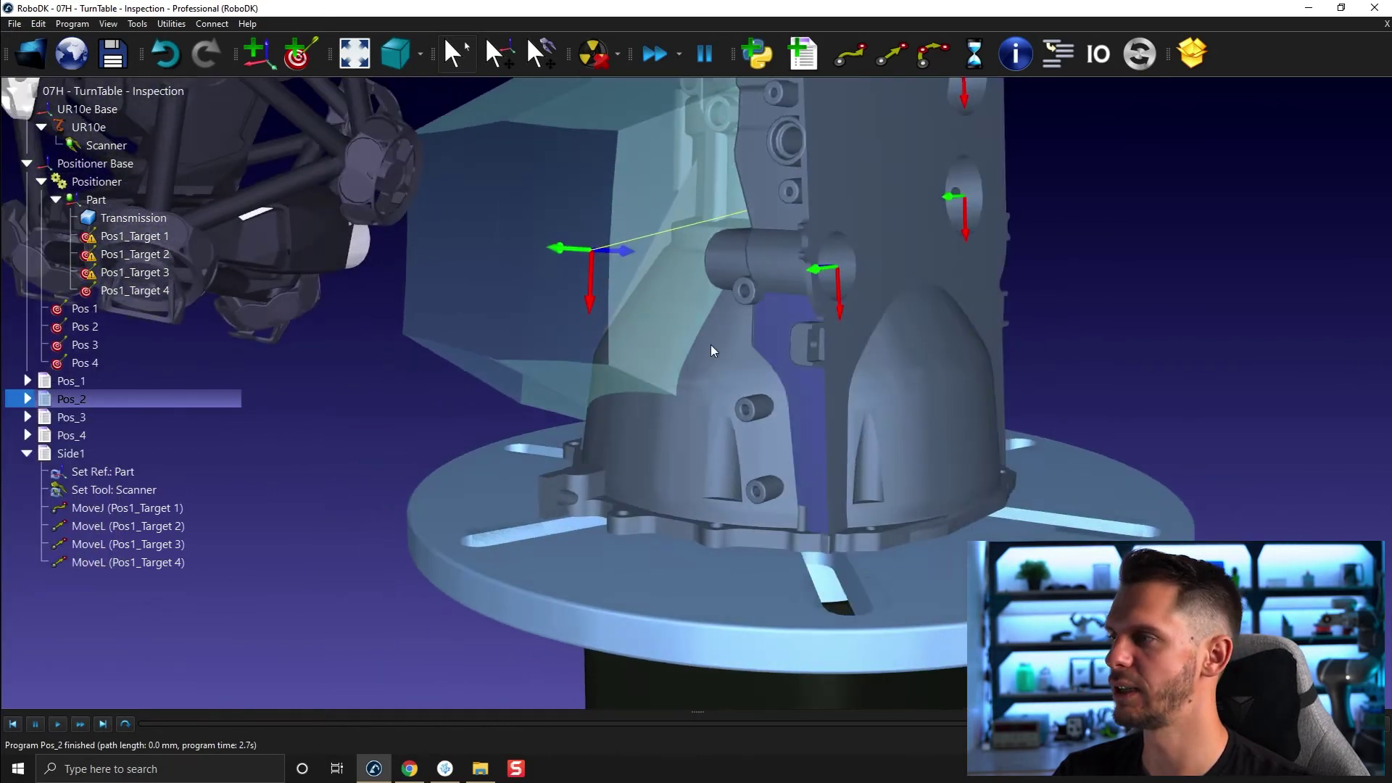
- Teach six surface targets, from the lowest boss upward, on the column of bosses along the transmission's edge
left_click(72, 23)
left_click(97, 93)
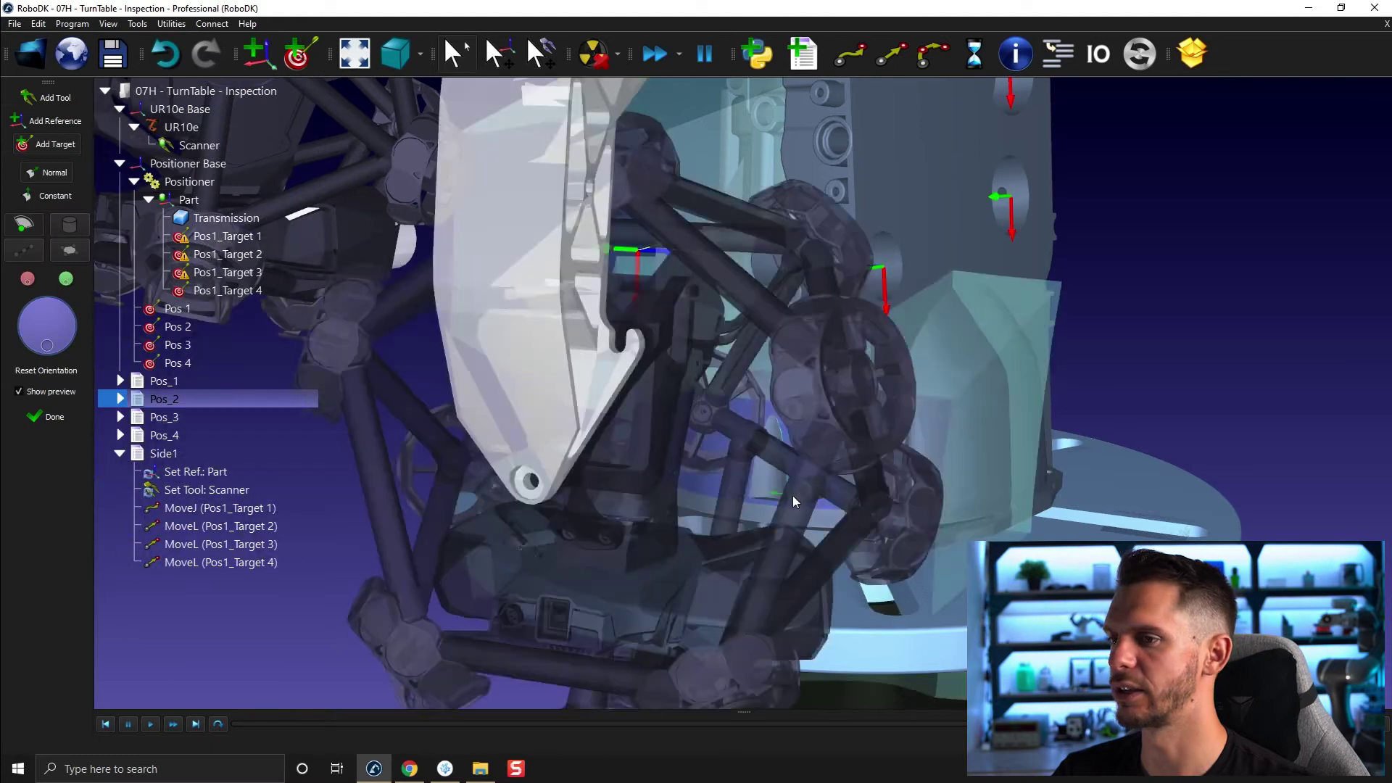
left_click(798, 496)
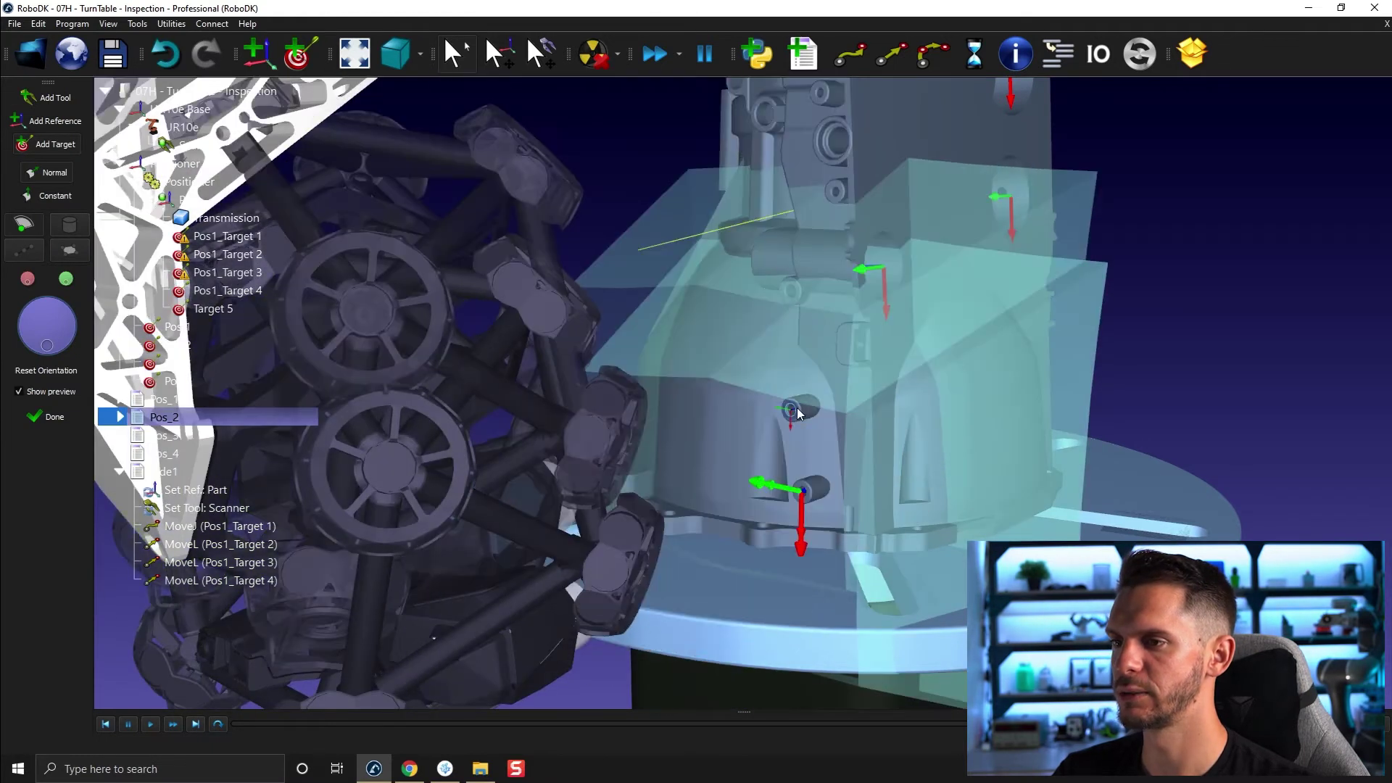
left_click(798, 408)
left_click(841, 193)
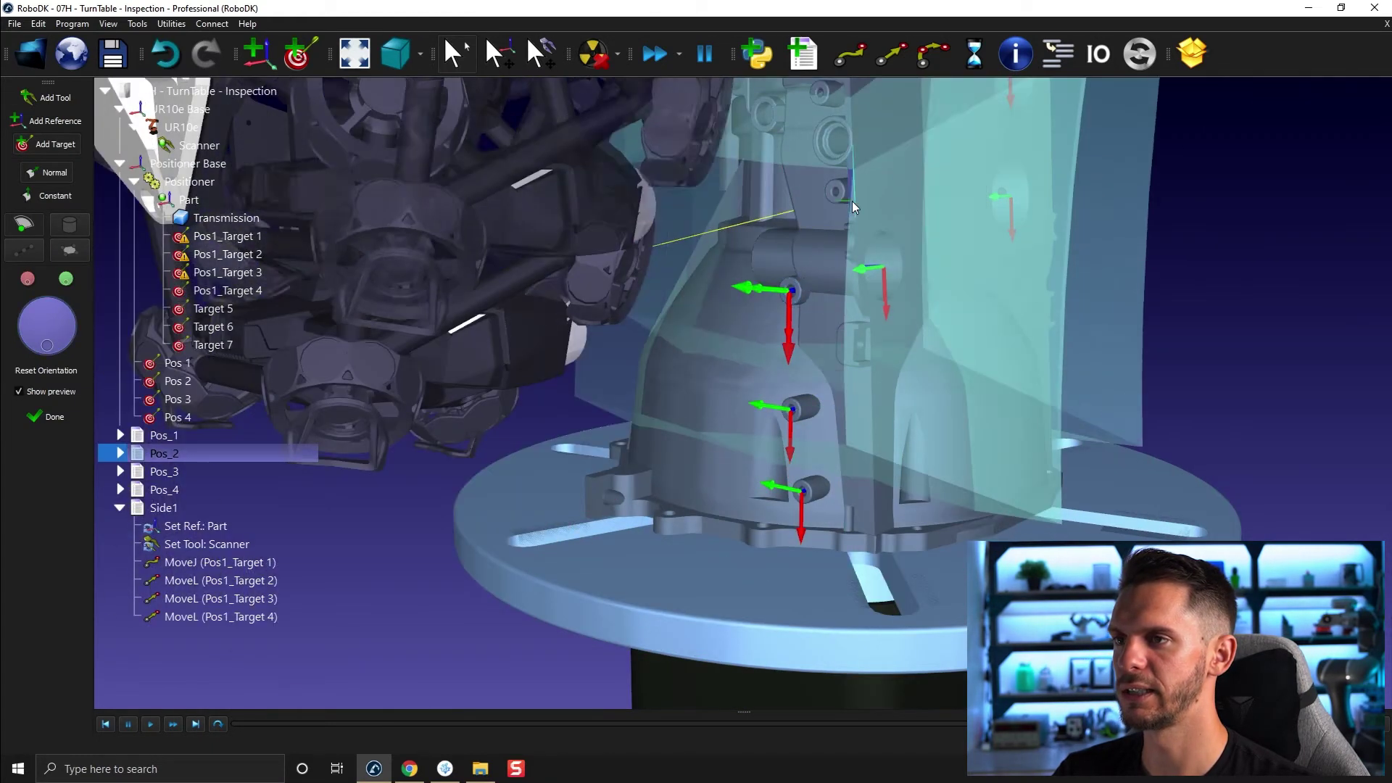
left_click(841, 193)
left_click(843, 159)
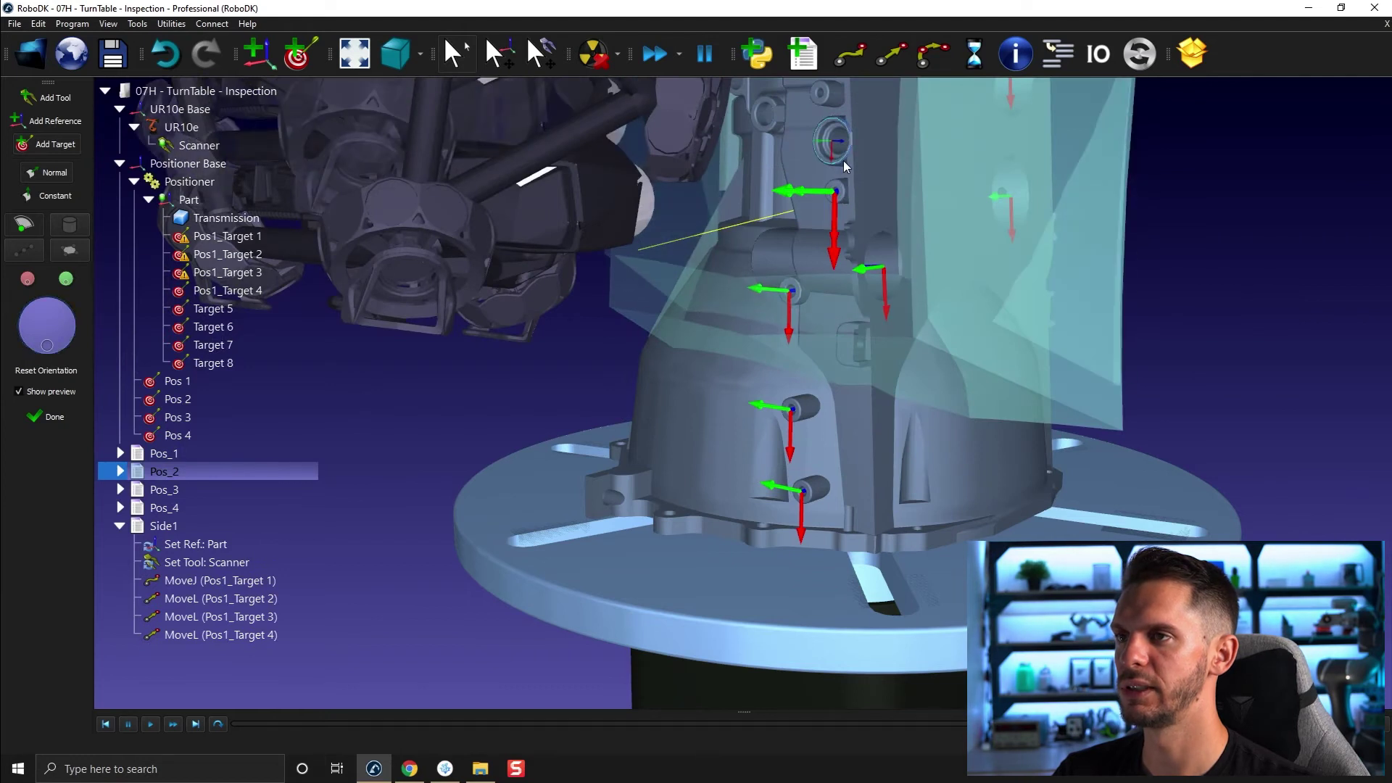
left_click(828, 103)
- Teach two more surface targets on the two highest bosses of the transmission's edge column
right_click_drag(816, 120, 1124, 120)
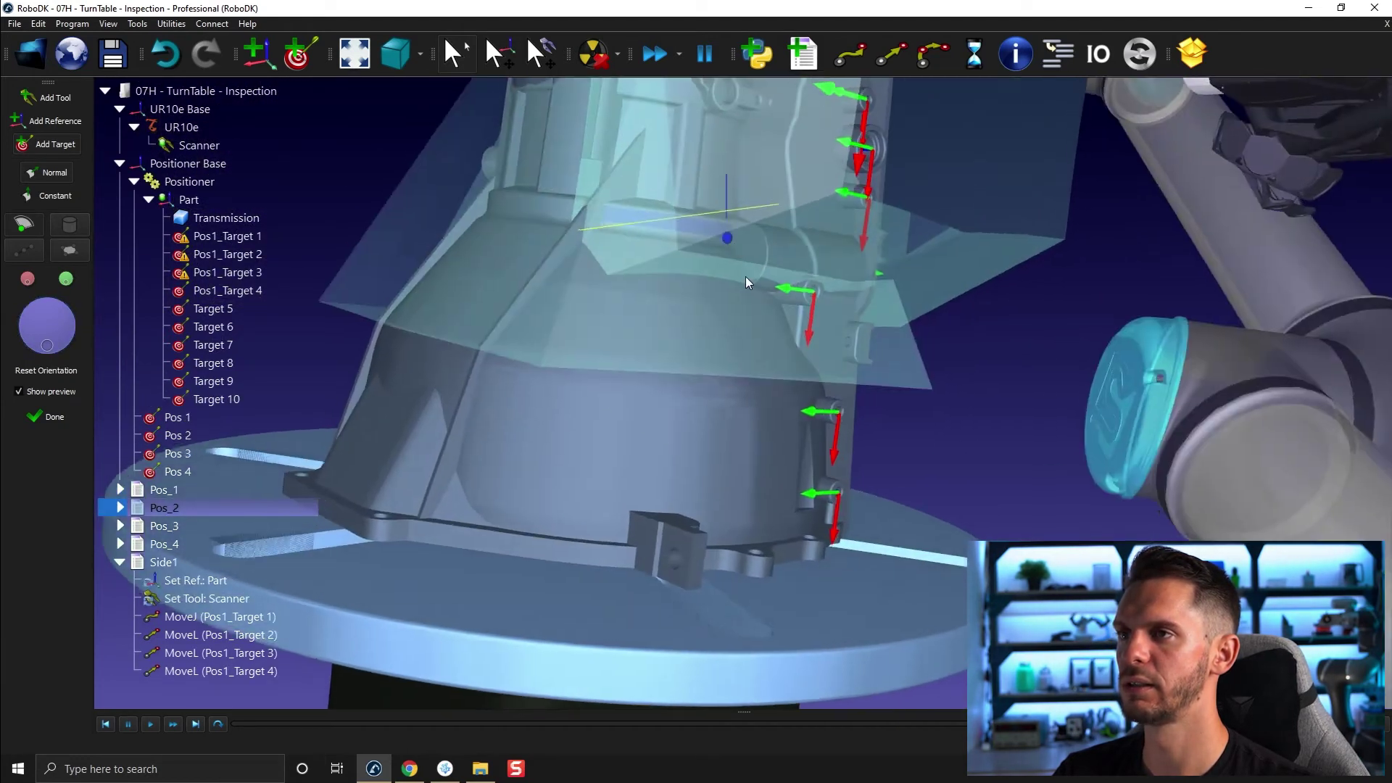
middle_click_drag(745, 276, 712, 542)
scroll(711, 542, "up", 8)
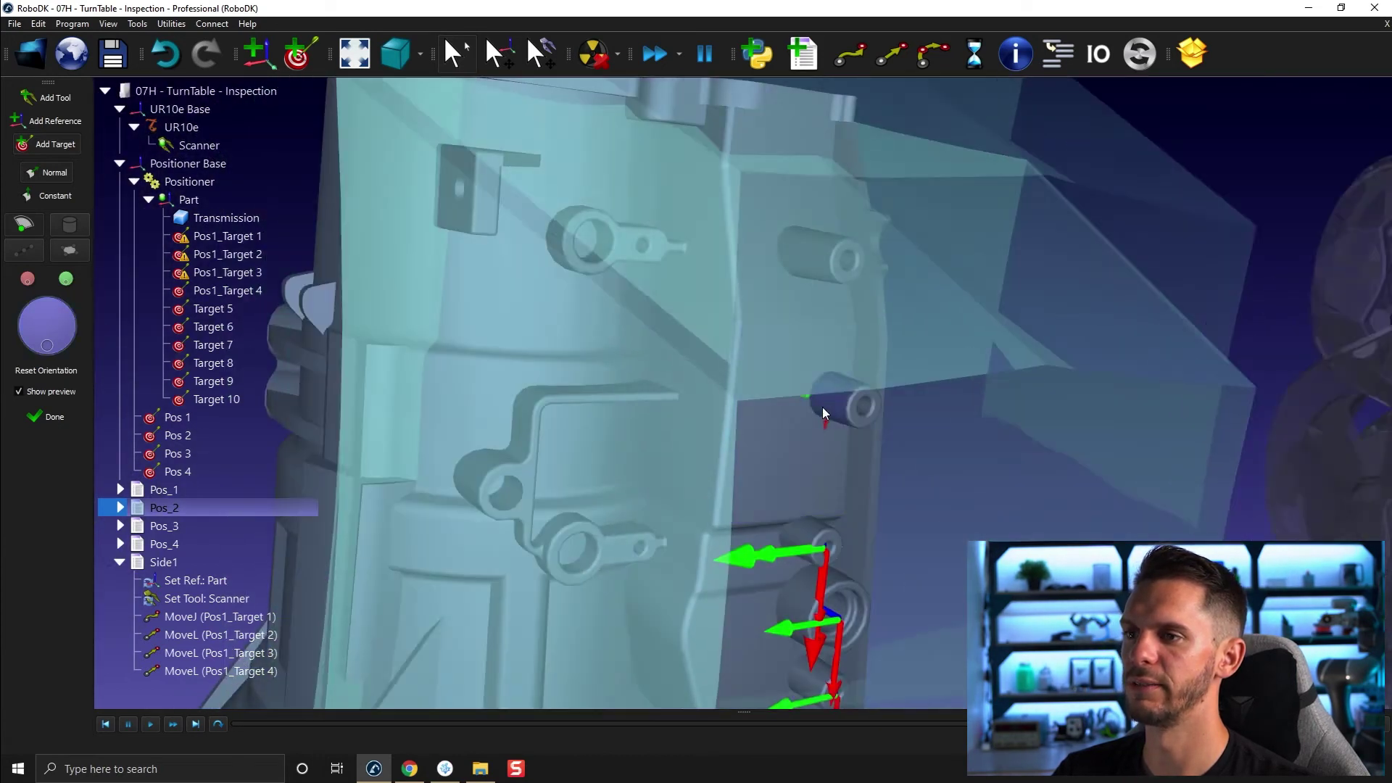
left_click(867, 411)
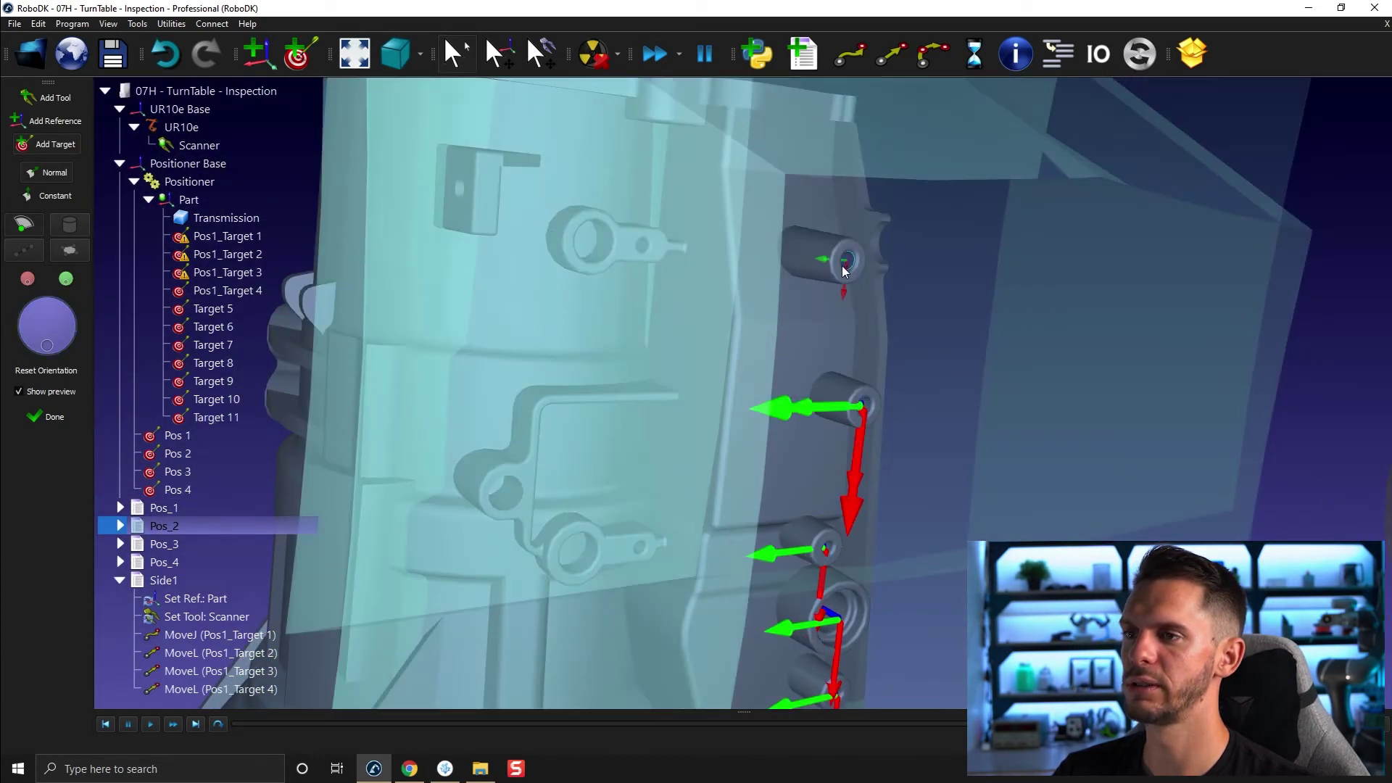
left_click(845, 267)
- Teach two targets on the upper bracket's holes and three on the lower bracket's holes, and finish teaching
left_click(644, 245)
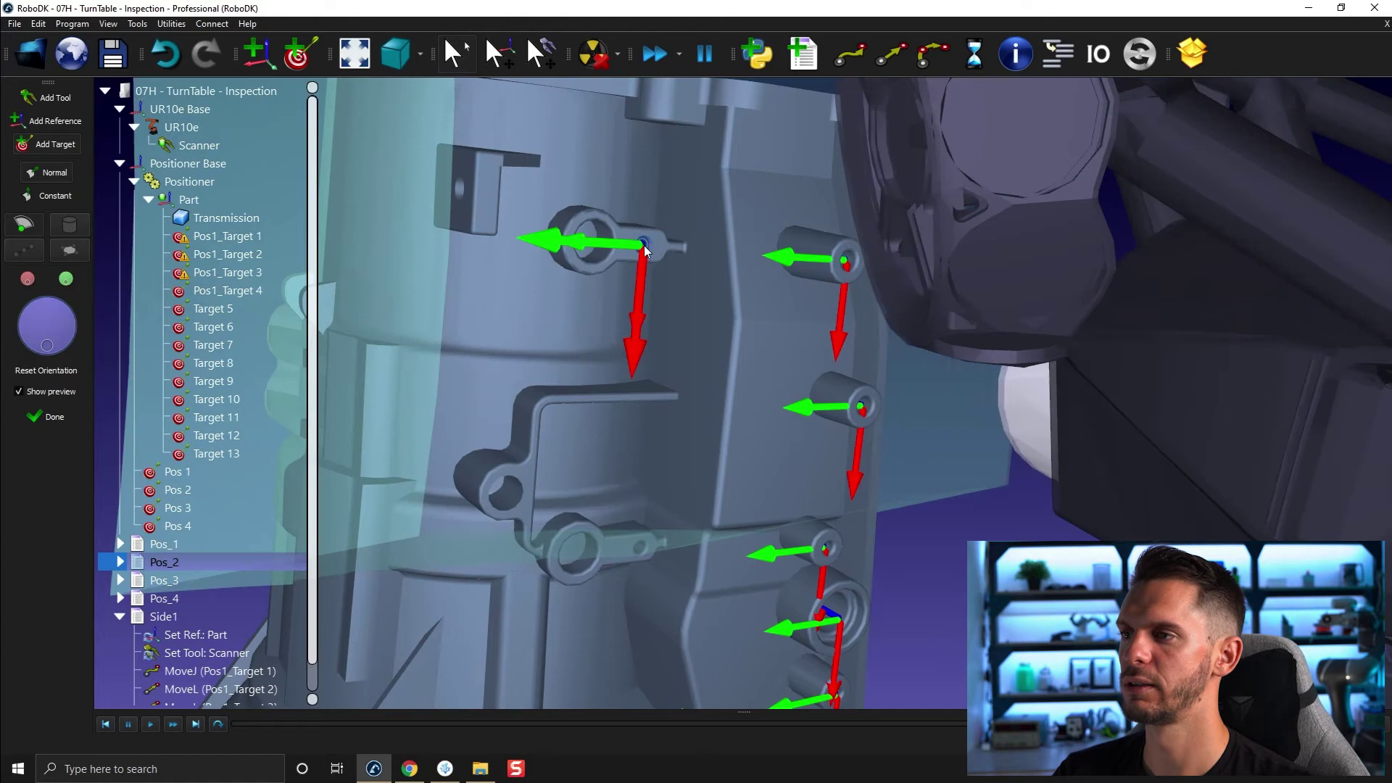
left_click(591, 246)
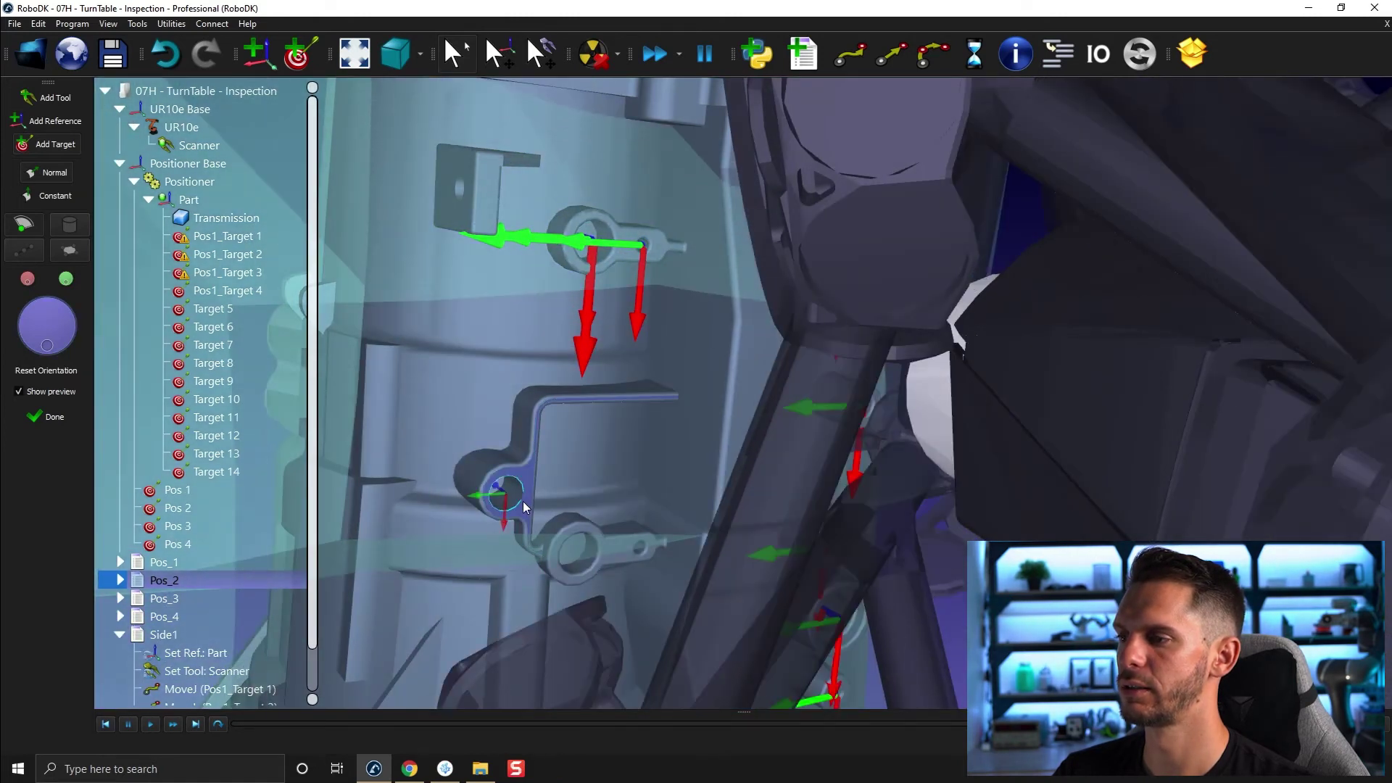
left_click(524, 502)
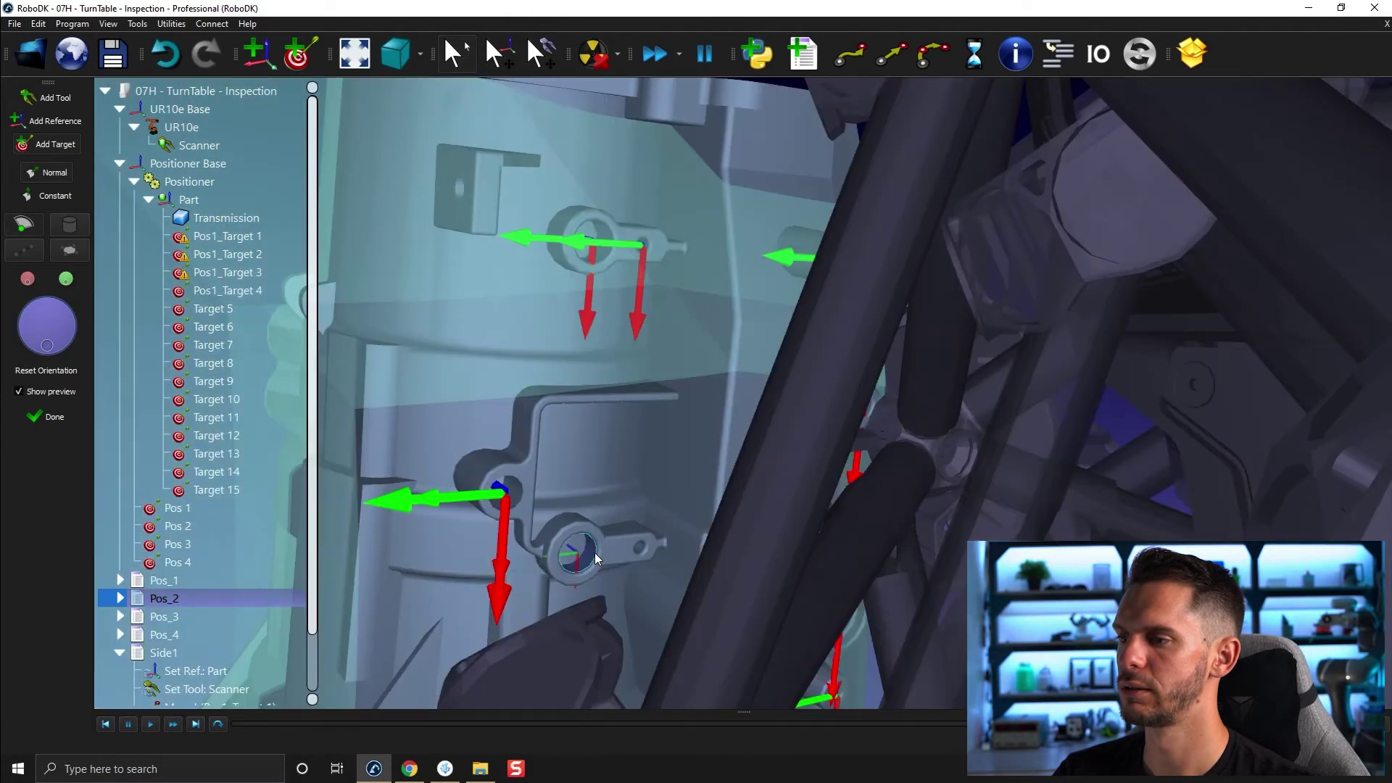
left_click(592, 557)
left_click(637, 557)
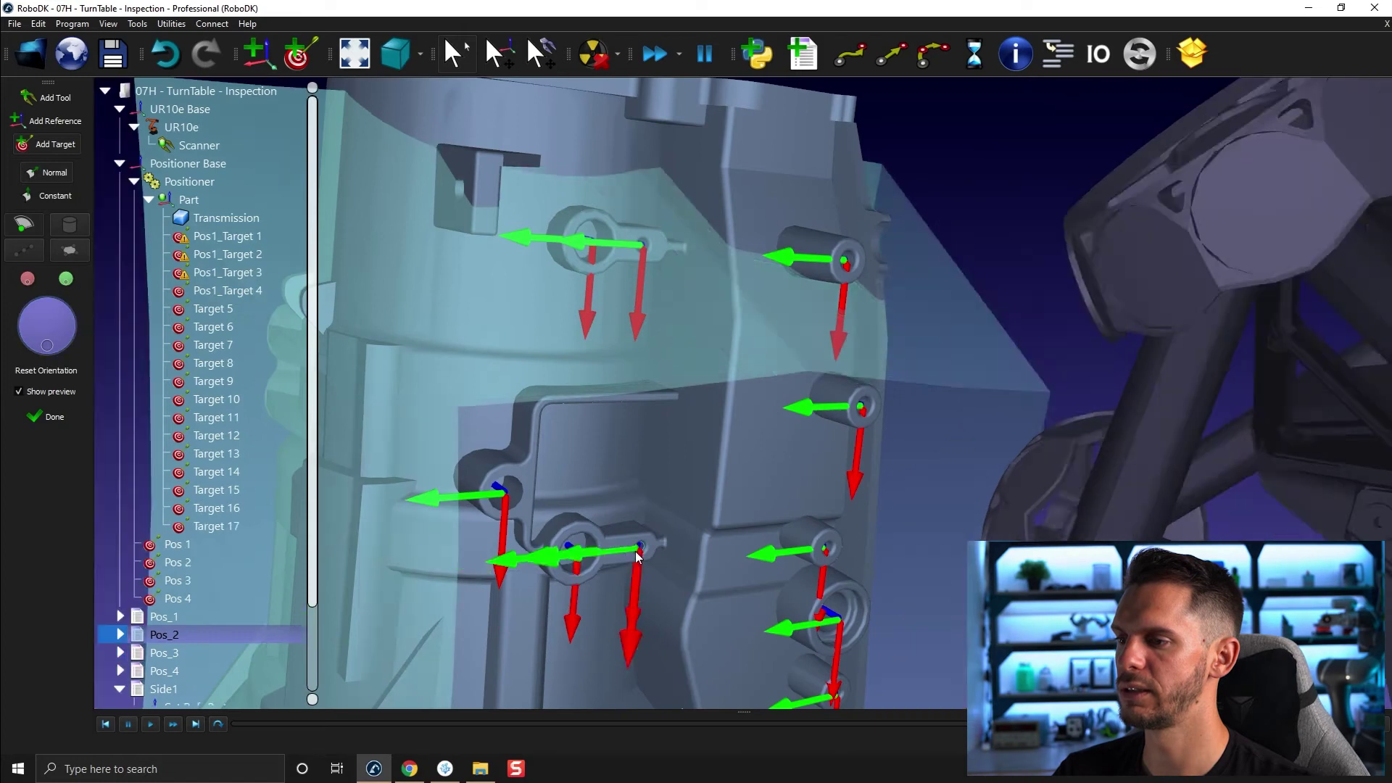
scroll(668, 438, "down", 5)
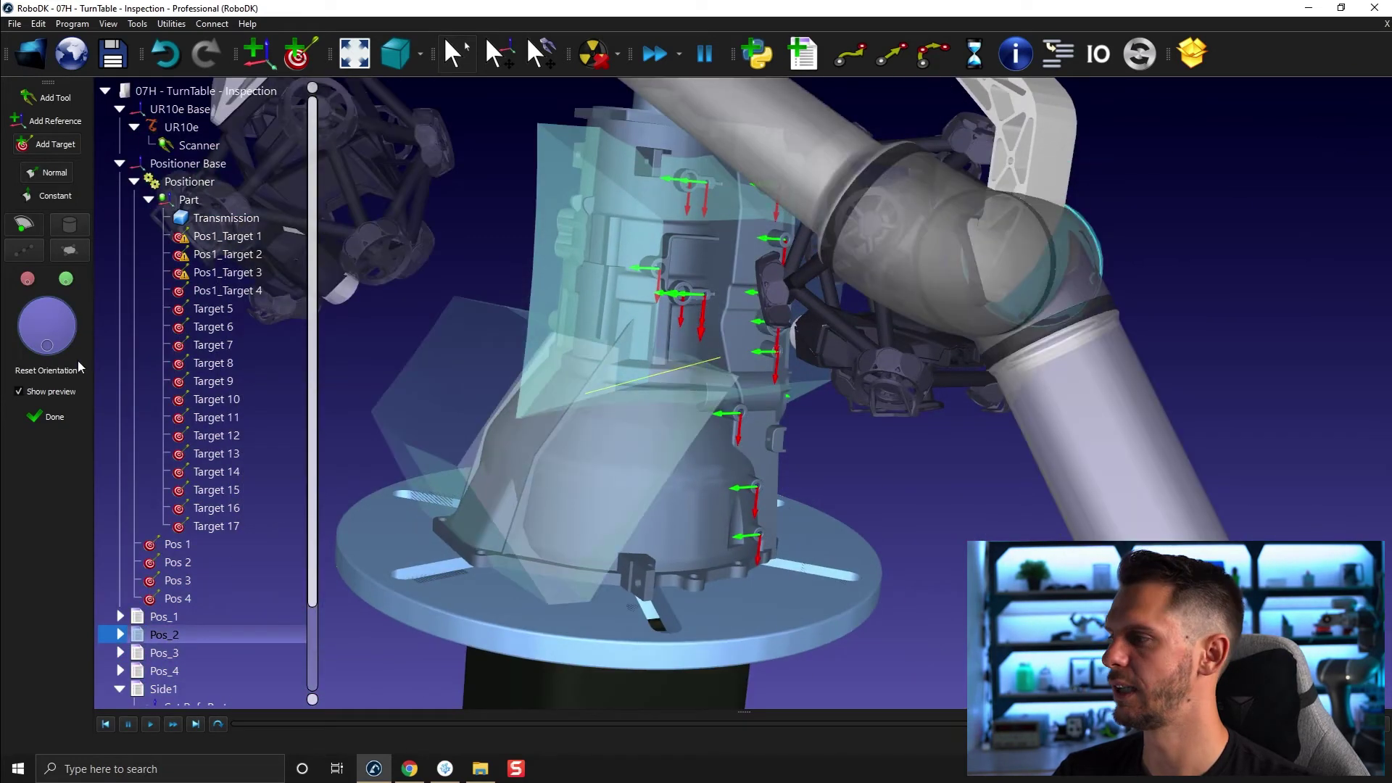
left_click(54, 421)
- Rename Target 5 through Target 17 as a group with the name Pos2_Target
left_click(154, 308)
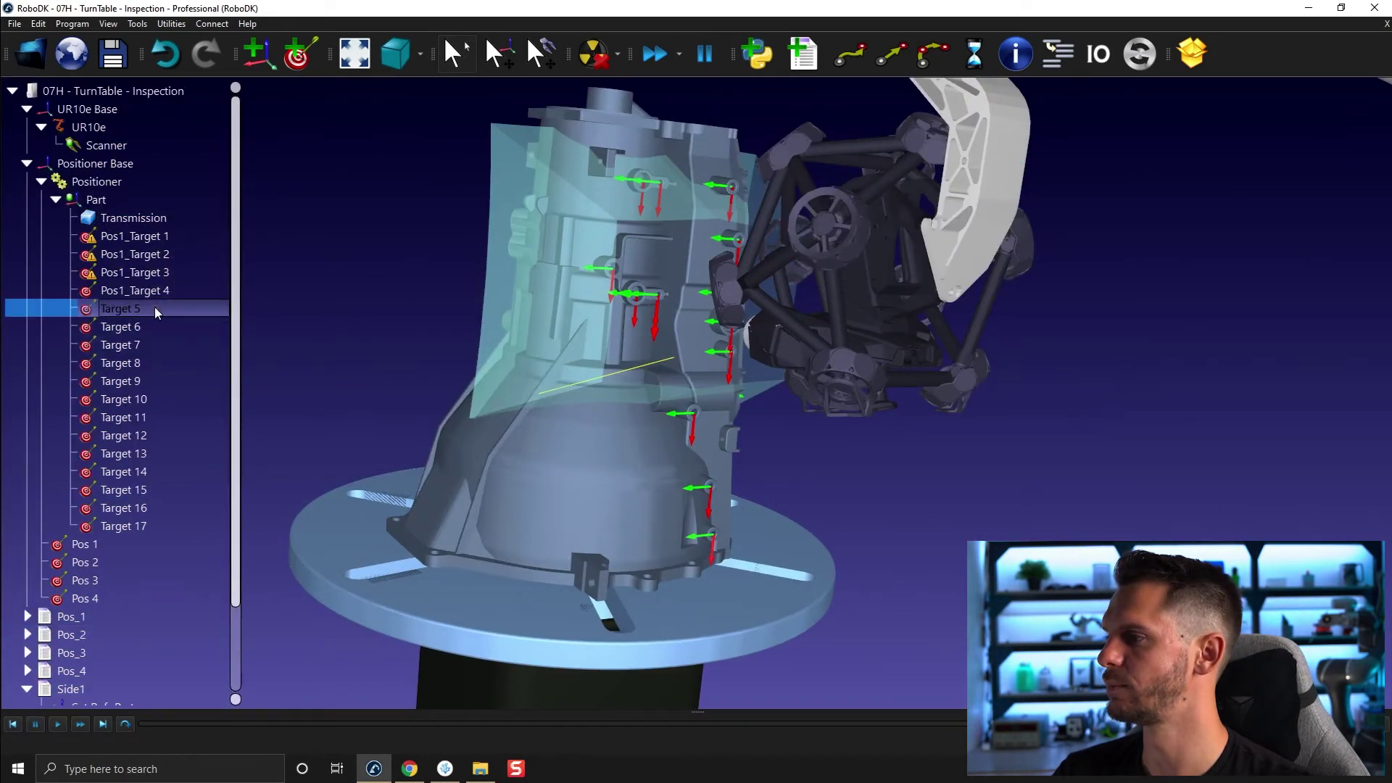
left_click(175, 521, "shift")
right_click(175, 521)
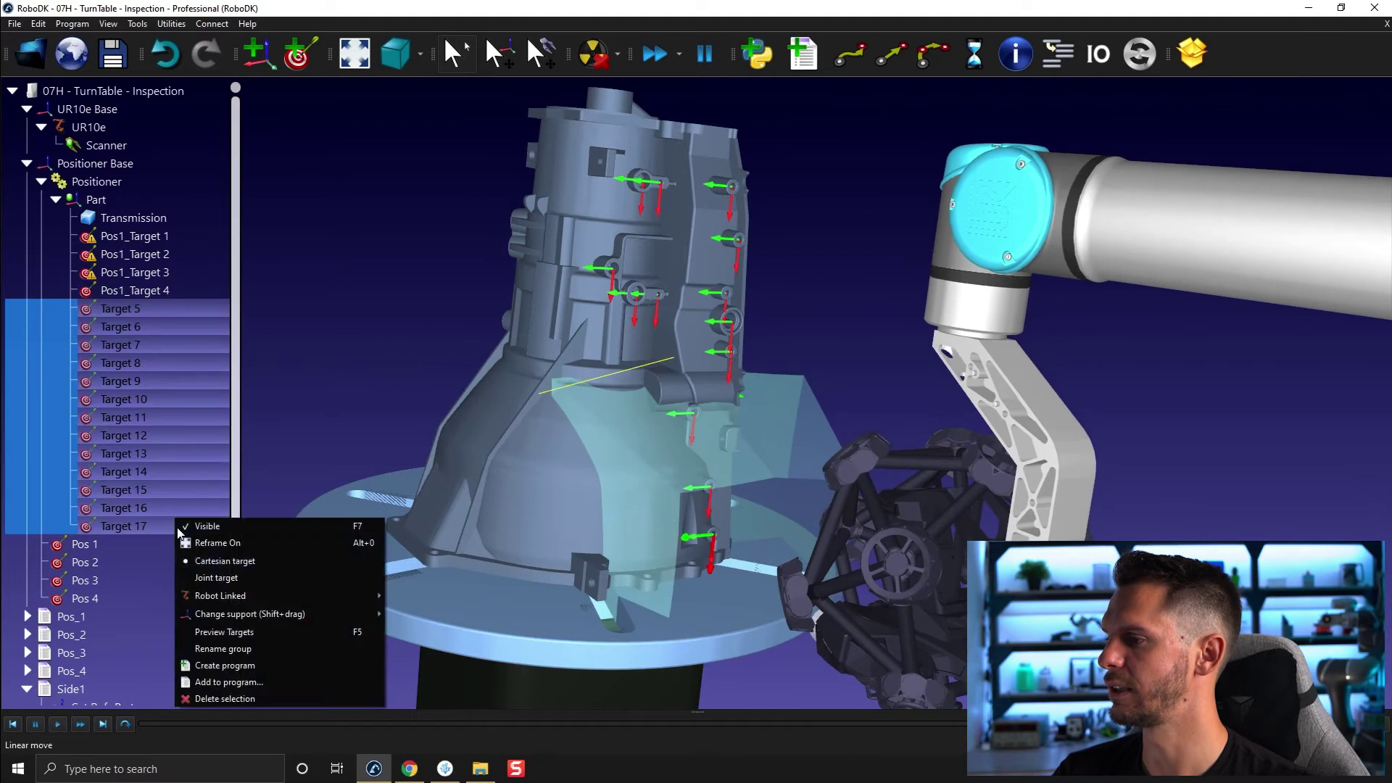
left_click(225, 648)
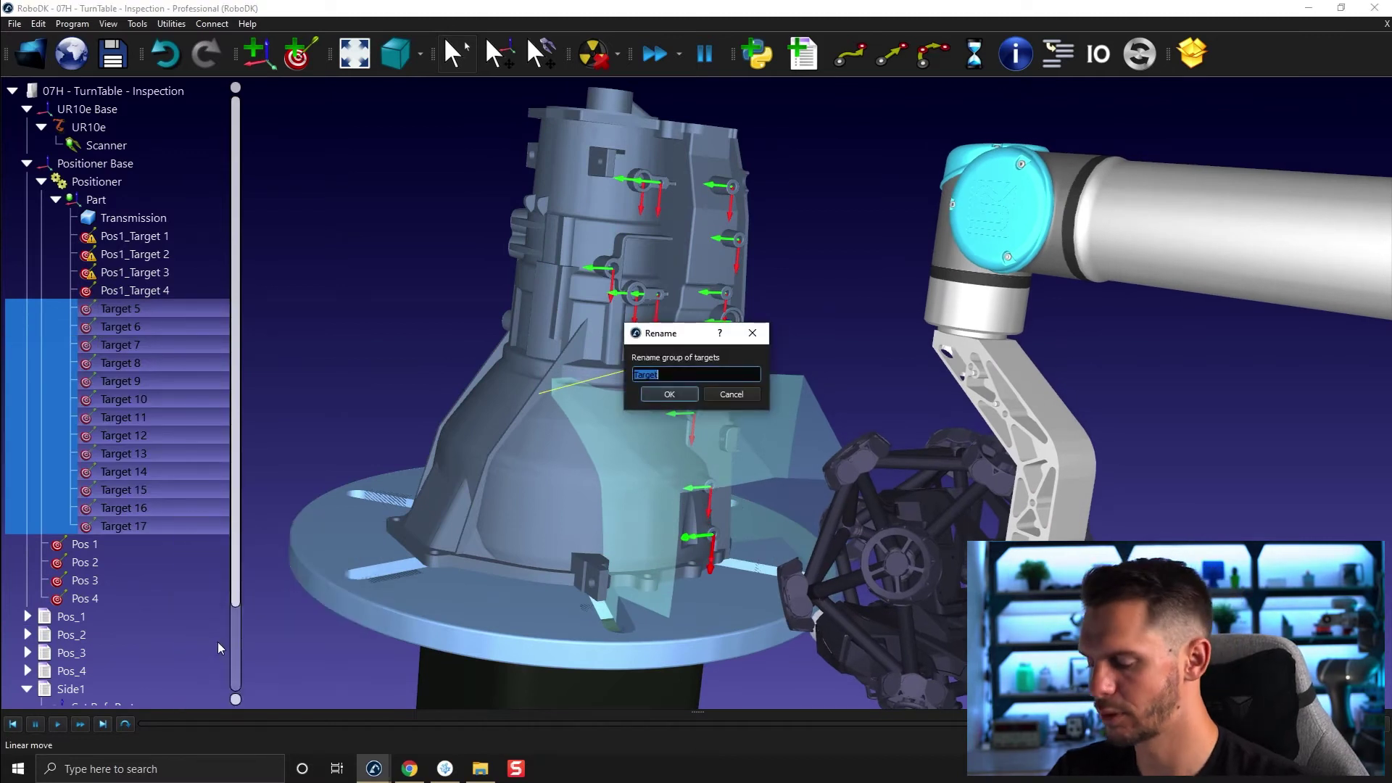
type("Pos2_")
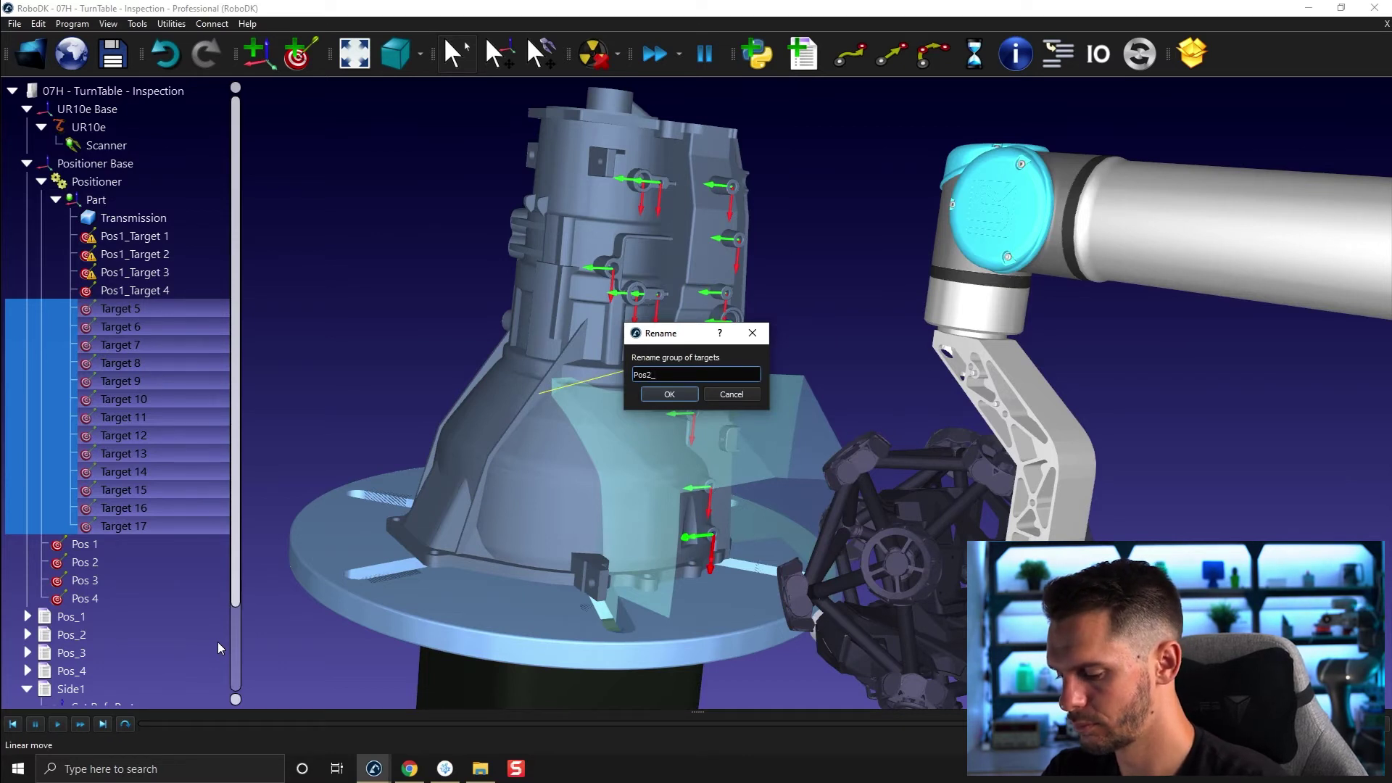
type("Targets")
key("Return")
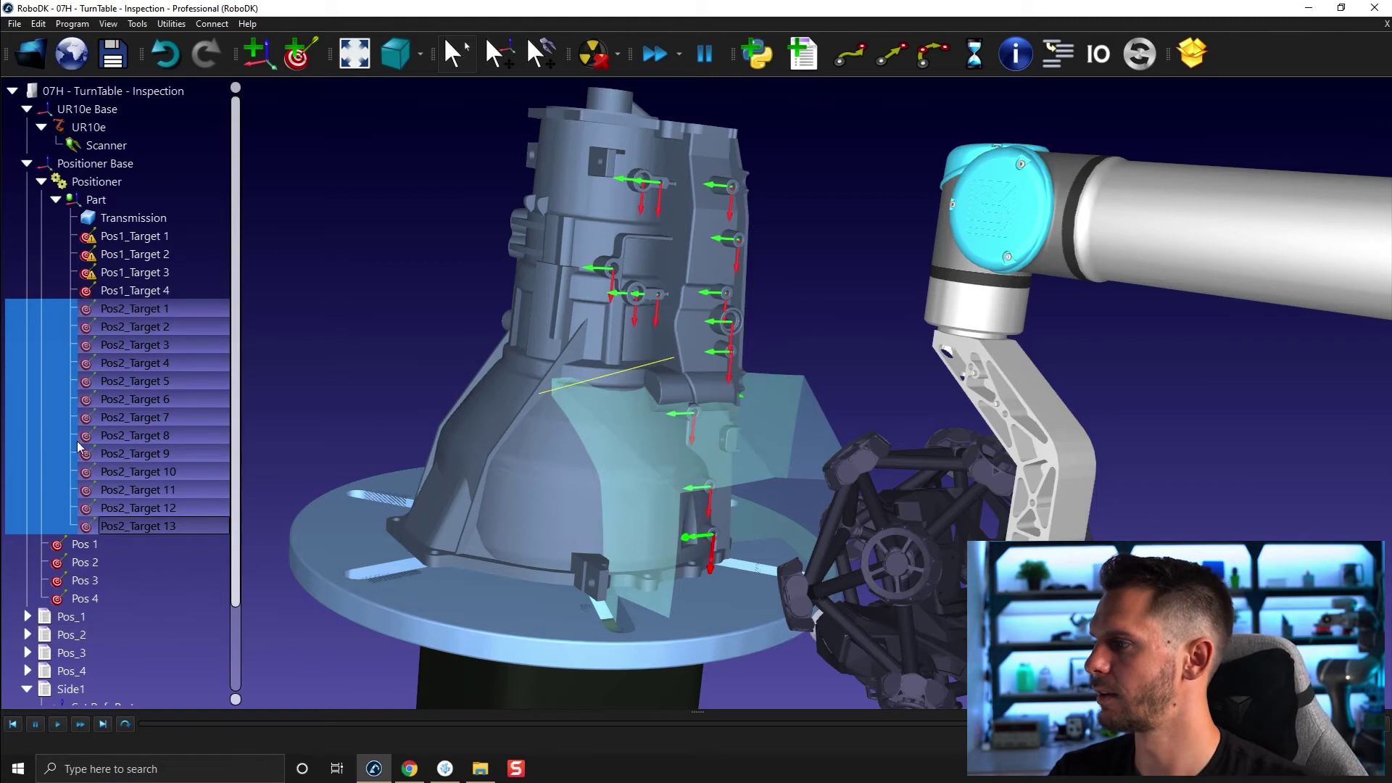
- Create a program from the thirteen Pos2_Target targets
right_click(119, 433)
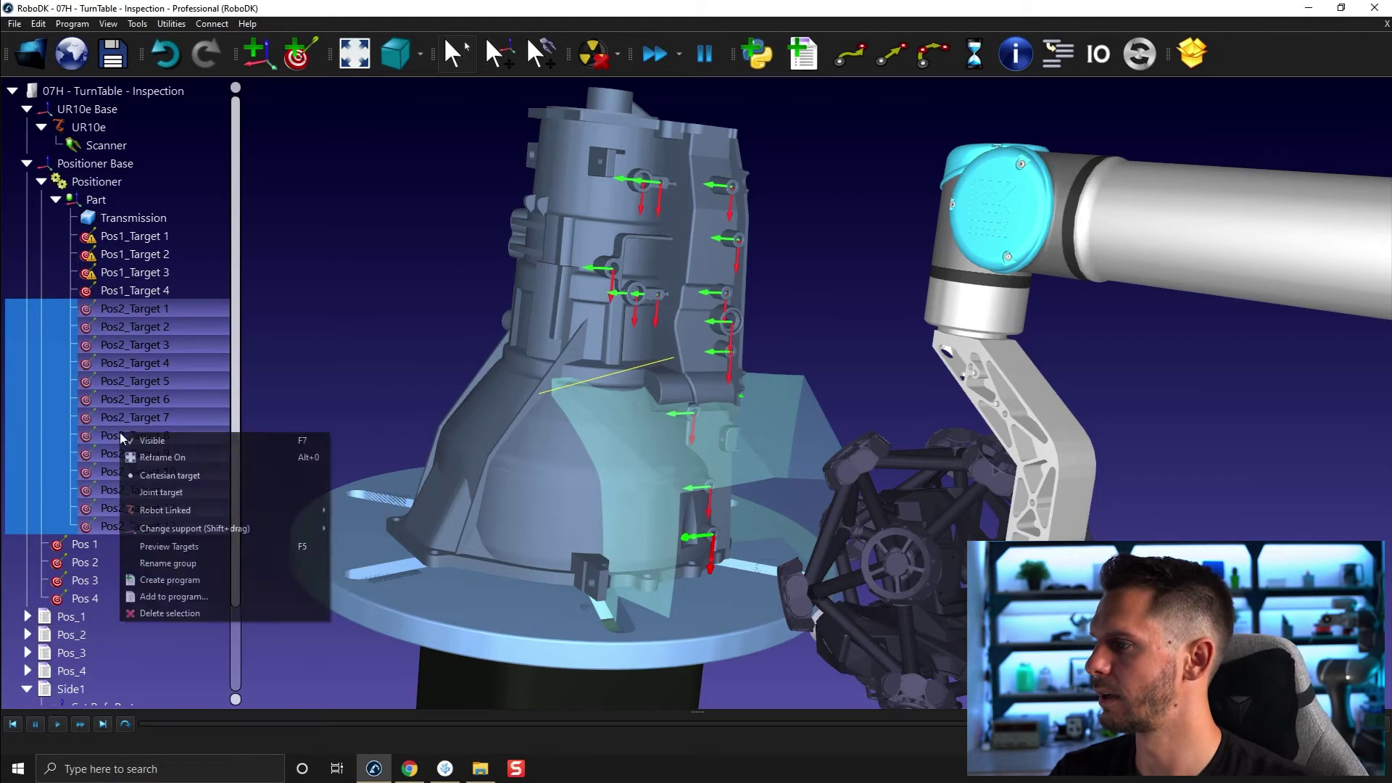
left_click(210, 577)
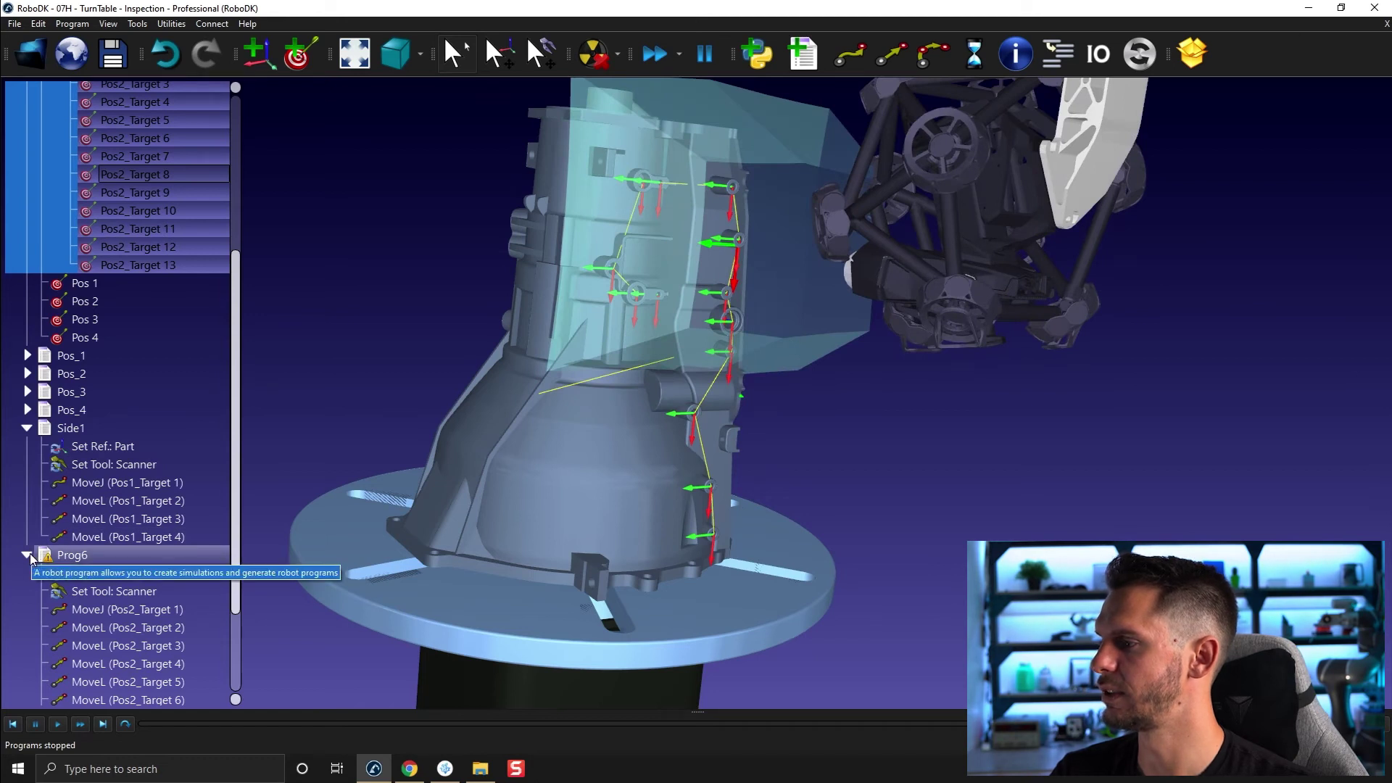
- Rename the program built from the Pos2_Target targets as Side2, and collapse the Side1 and Side2 programs in the tree
left_click(80, 556)
key("F2")
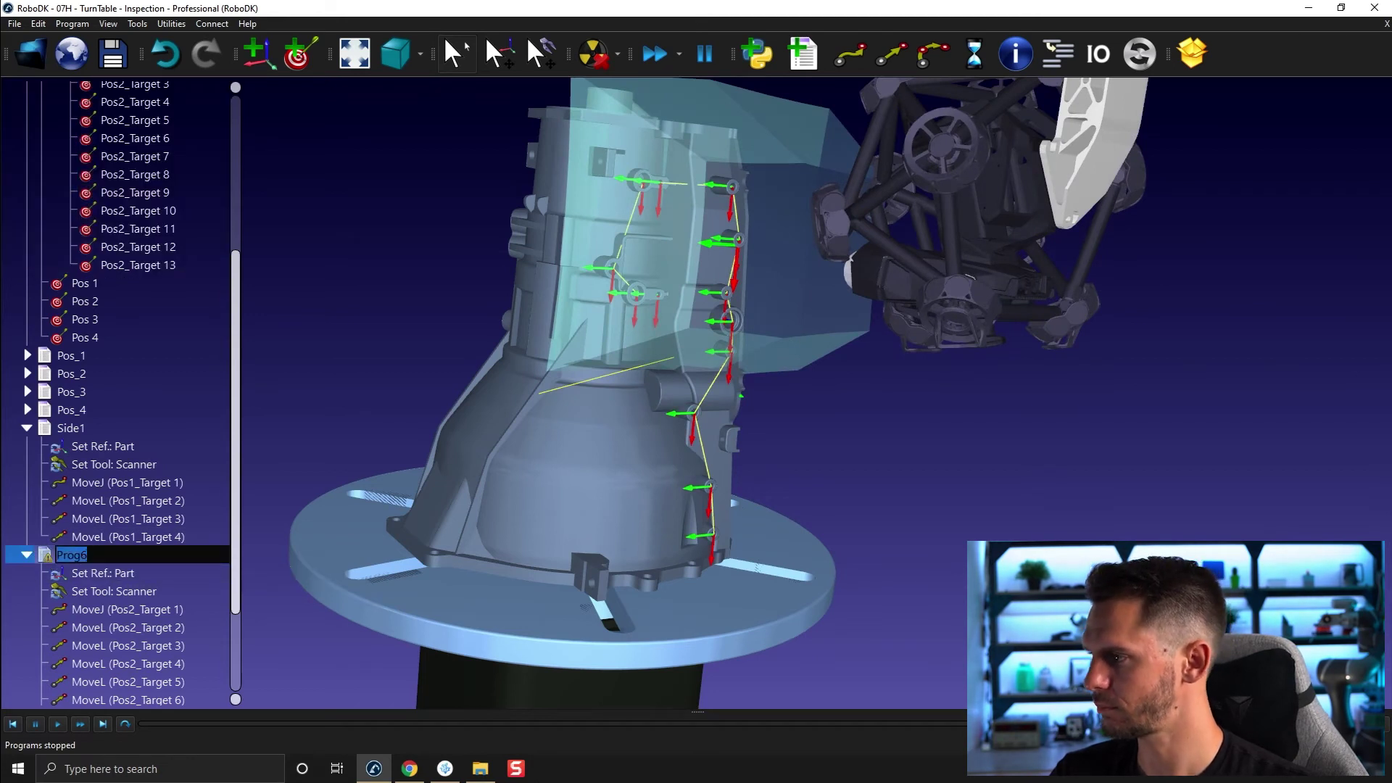
type("Side2")
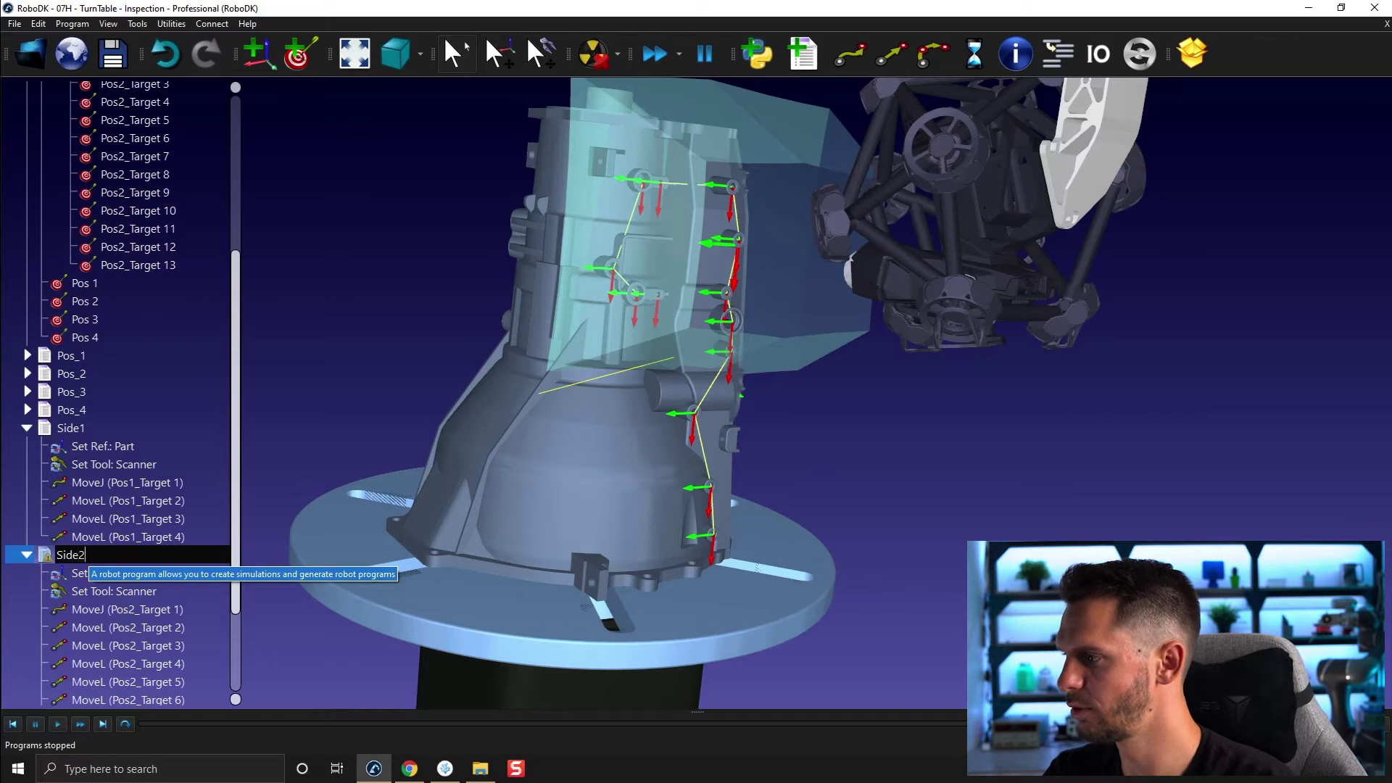
key("Return")
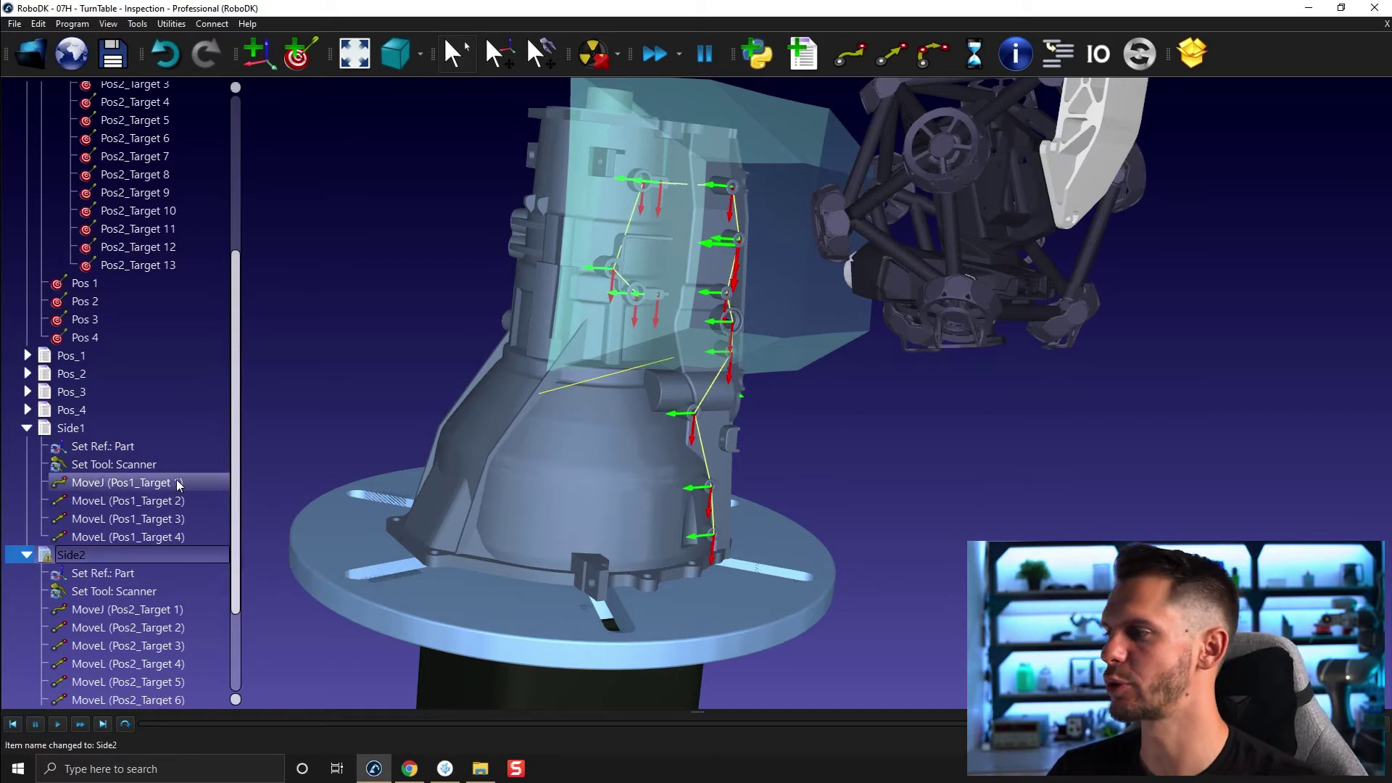
left_click(27, 428)
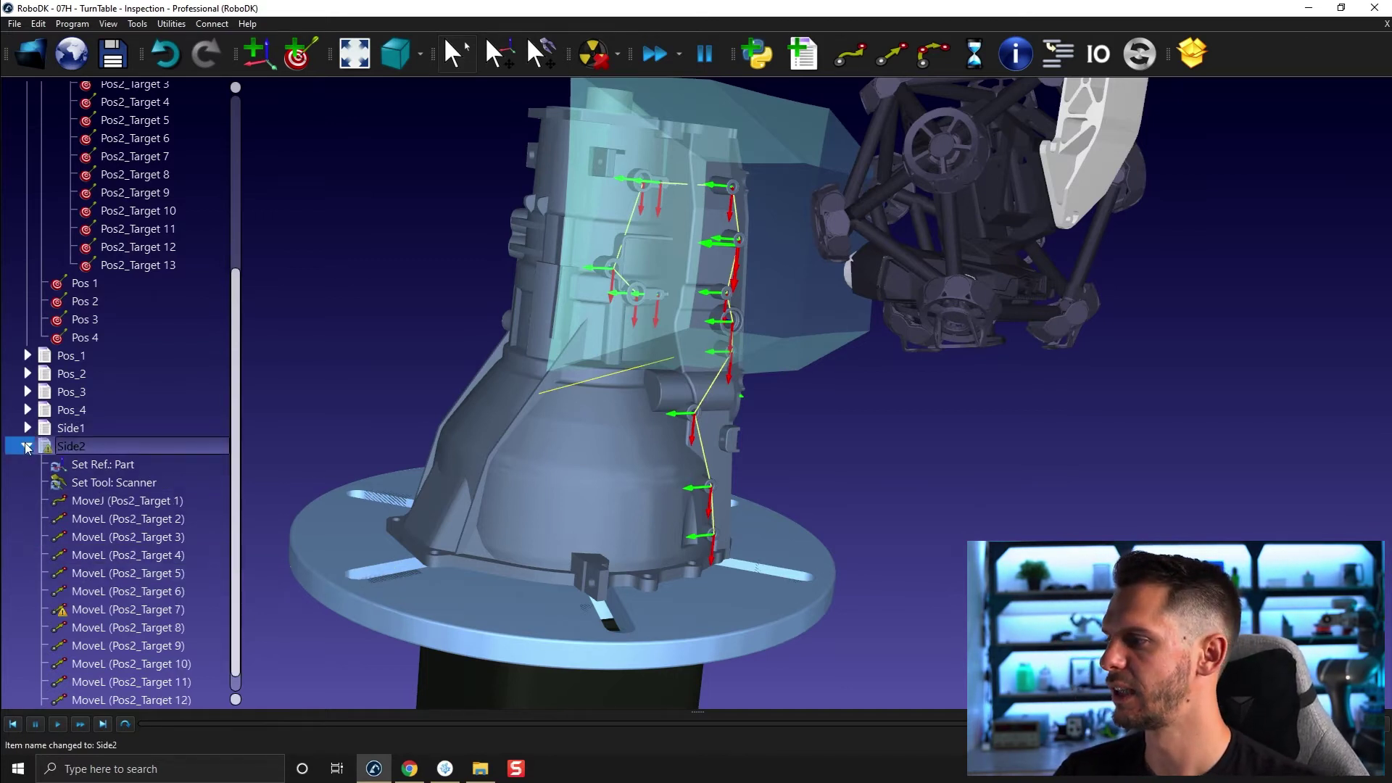
left_click(27, 446)
left_click(326, 379)
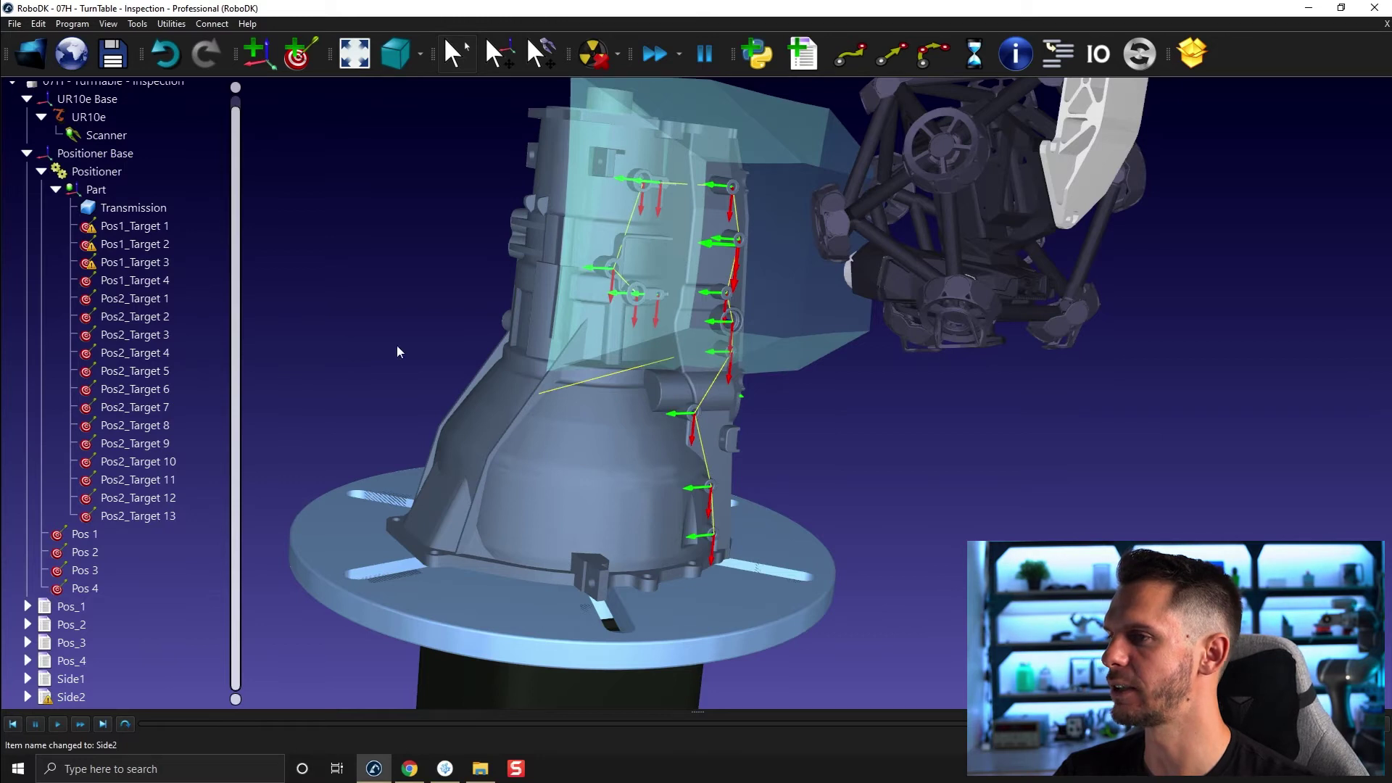
- Run the Pos_3 program to rotate the transmission to its third inspection position
double_click(59, 643)
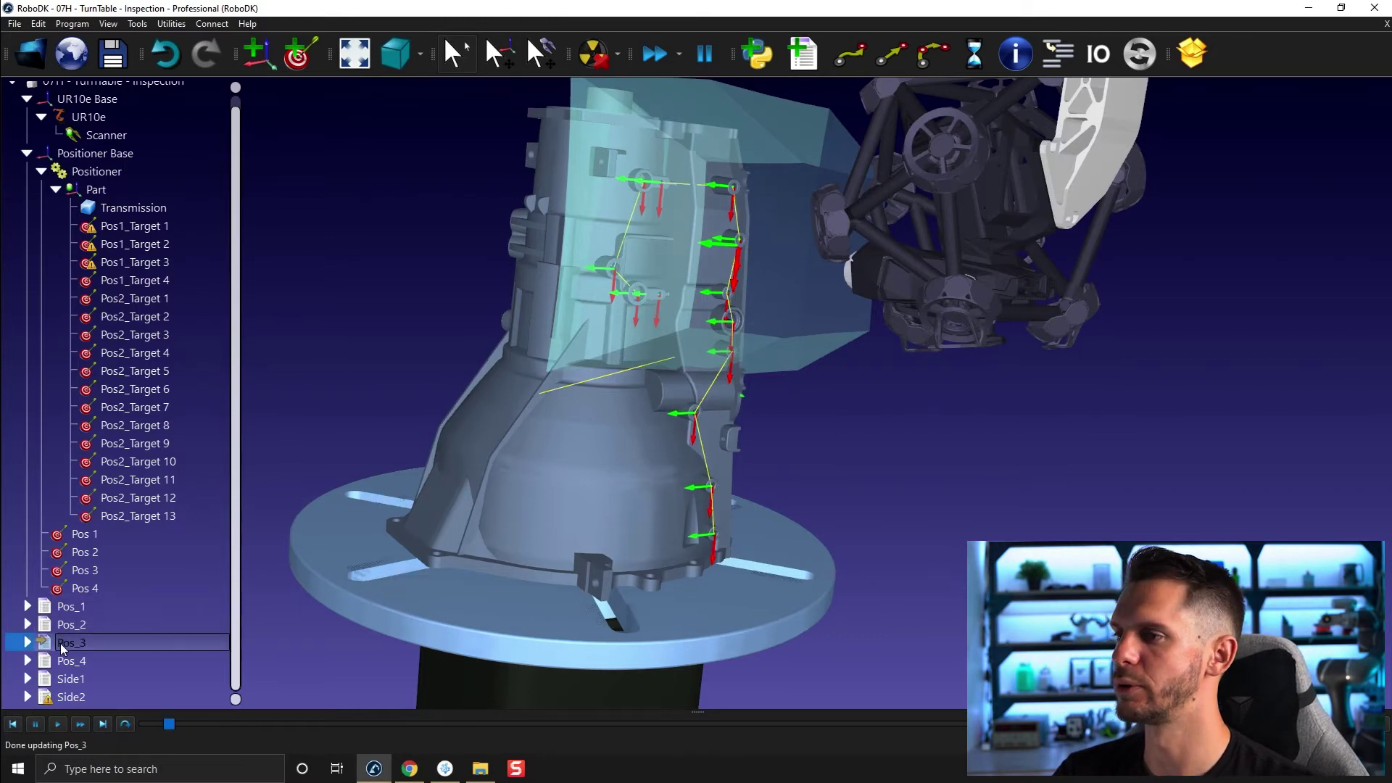
scroll(656, 263, "up", 5)
scroll(648, 312, "down", 2)
right_click_drag(648, 312, 664, 319)
middle_click_drag(699, 84, 730, 283)
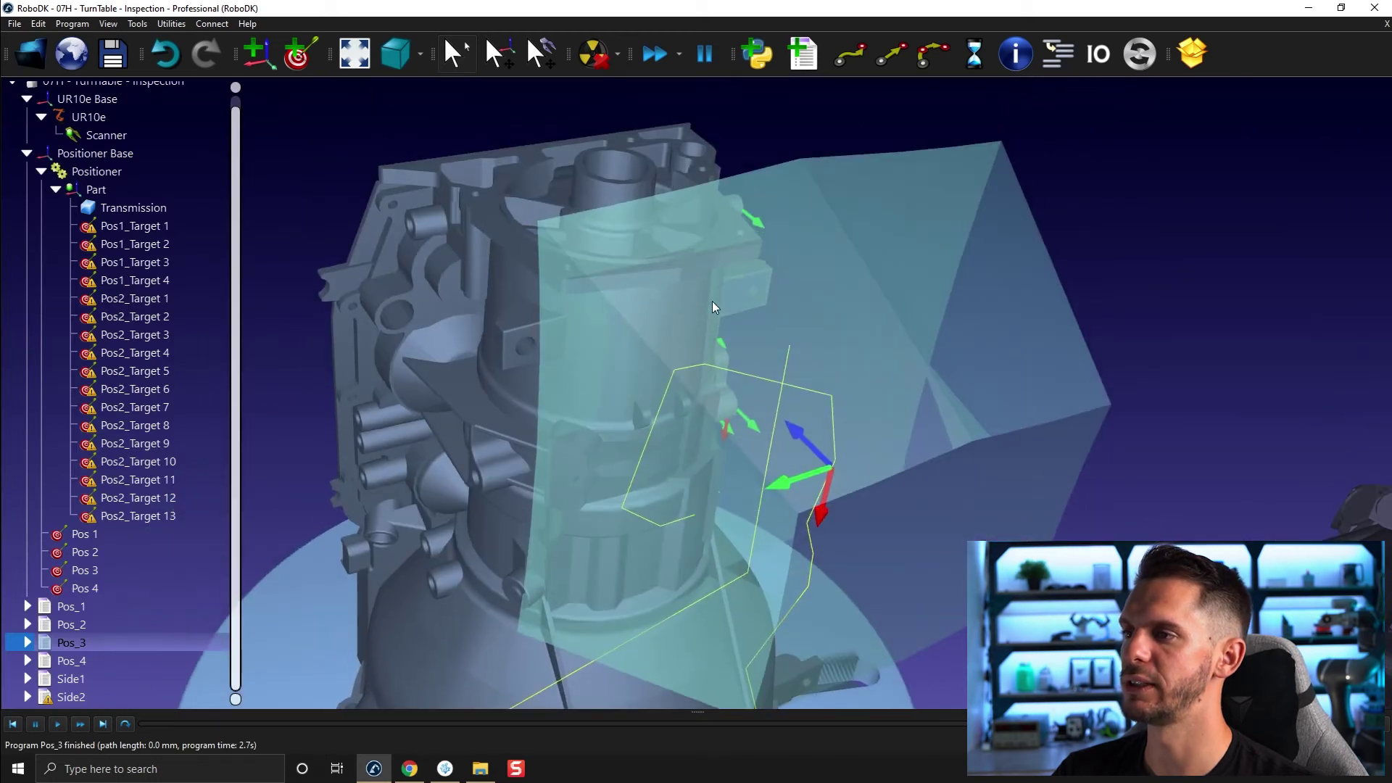
- Teach two surface targets on the holes of the transmission's two upper side brackets, and finish teaching
left_click(72, 24)
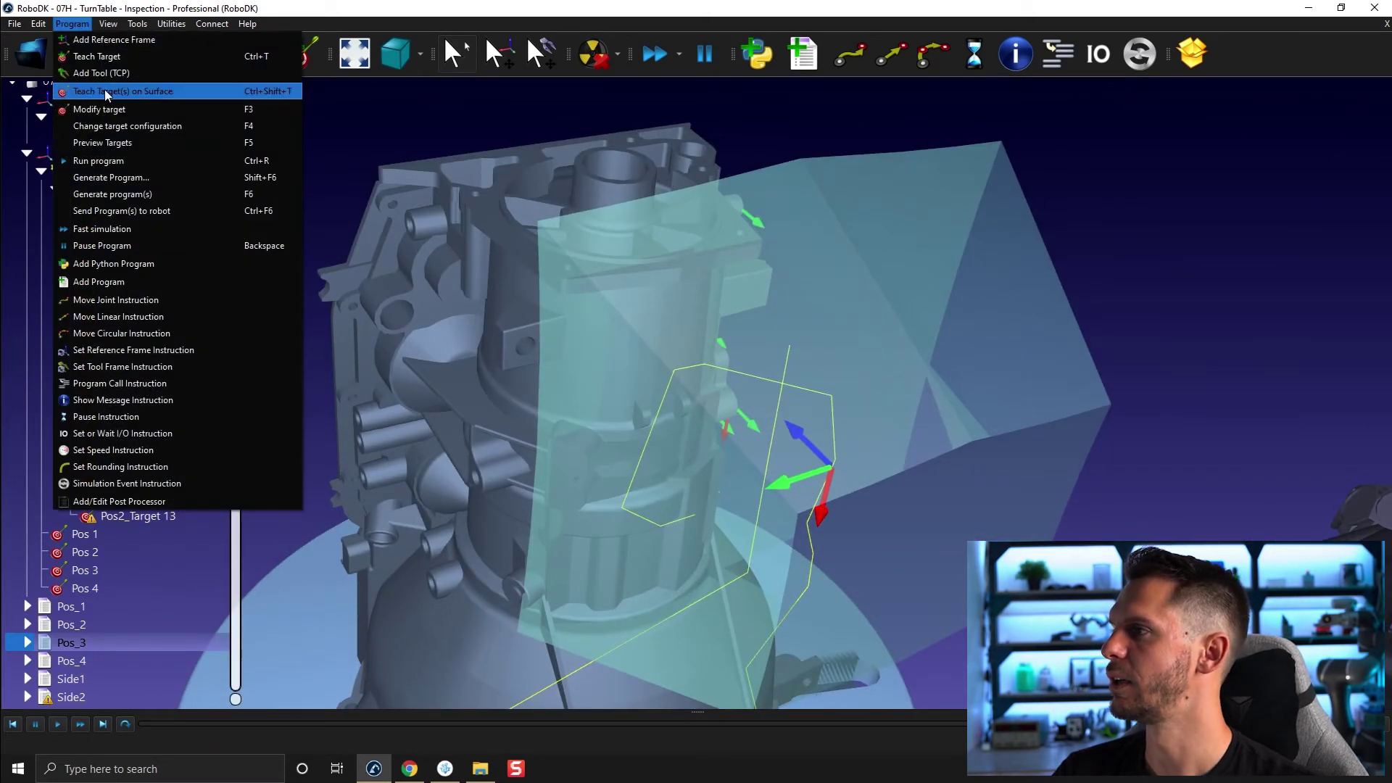
left_click(104, 89)
left_click(797, 293)
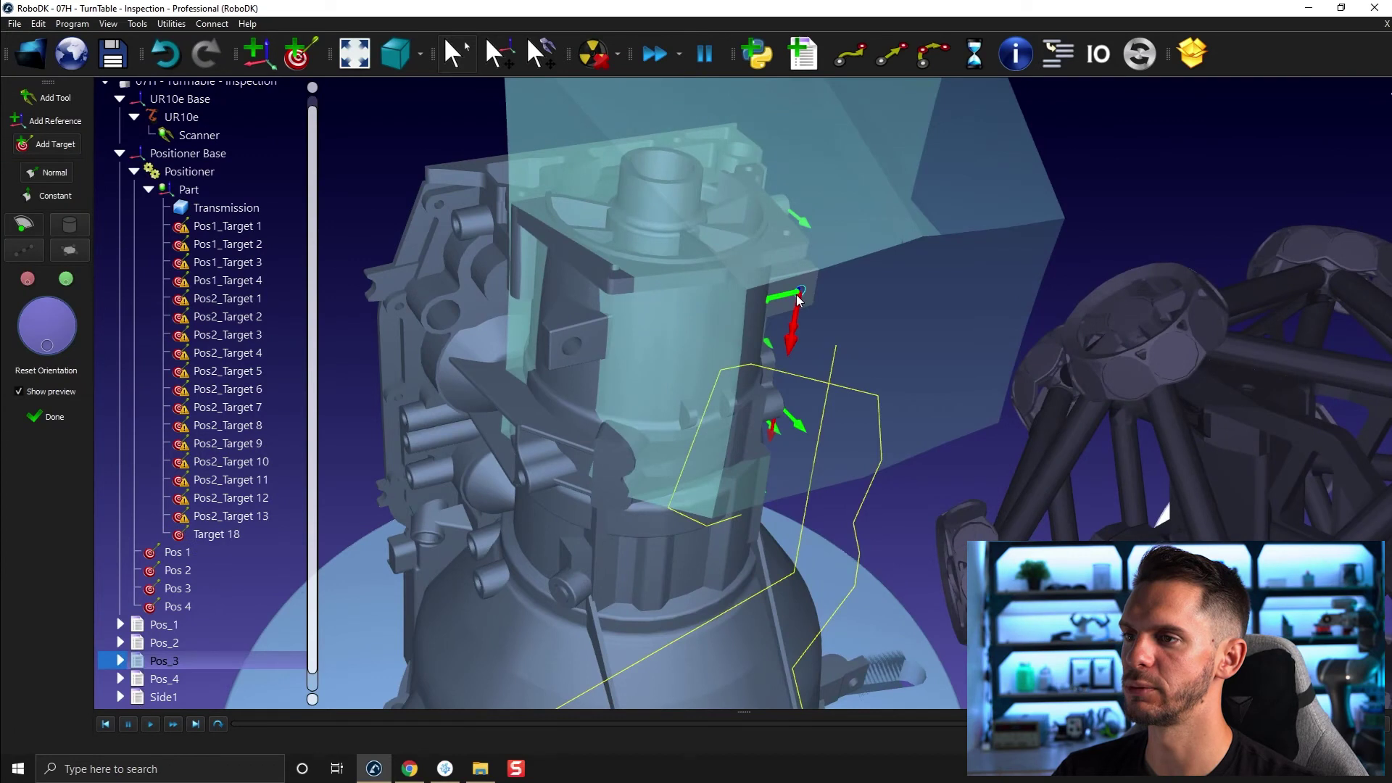
left_click(581, 342)
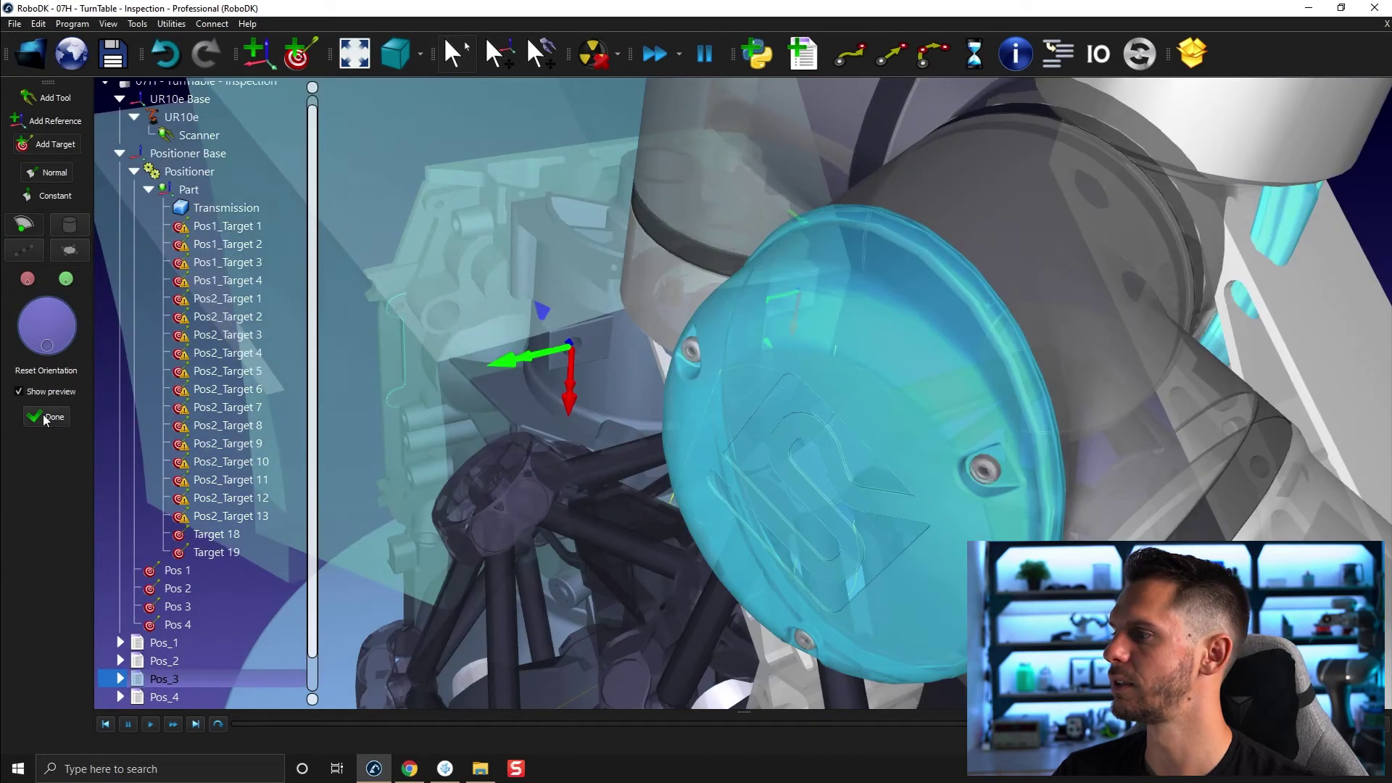
left_click(45, 416)
- Rename Target 18 and Target 19 as a group with the name Pos3_Target
left_click(175, 530)
left_click(168, 551, "shift")
right_click(168, 551)
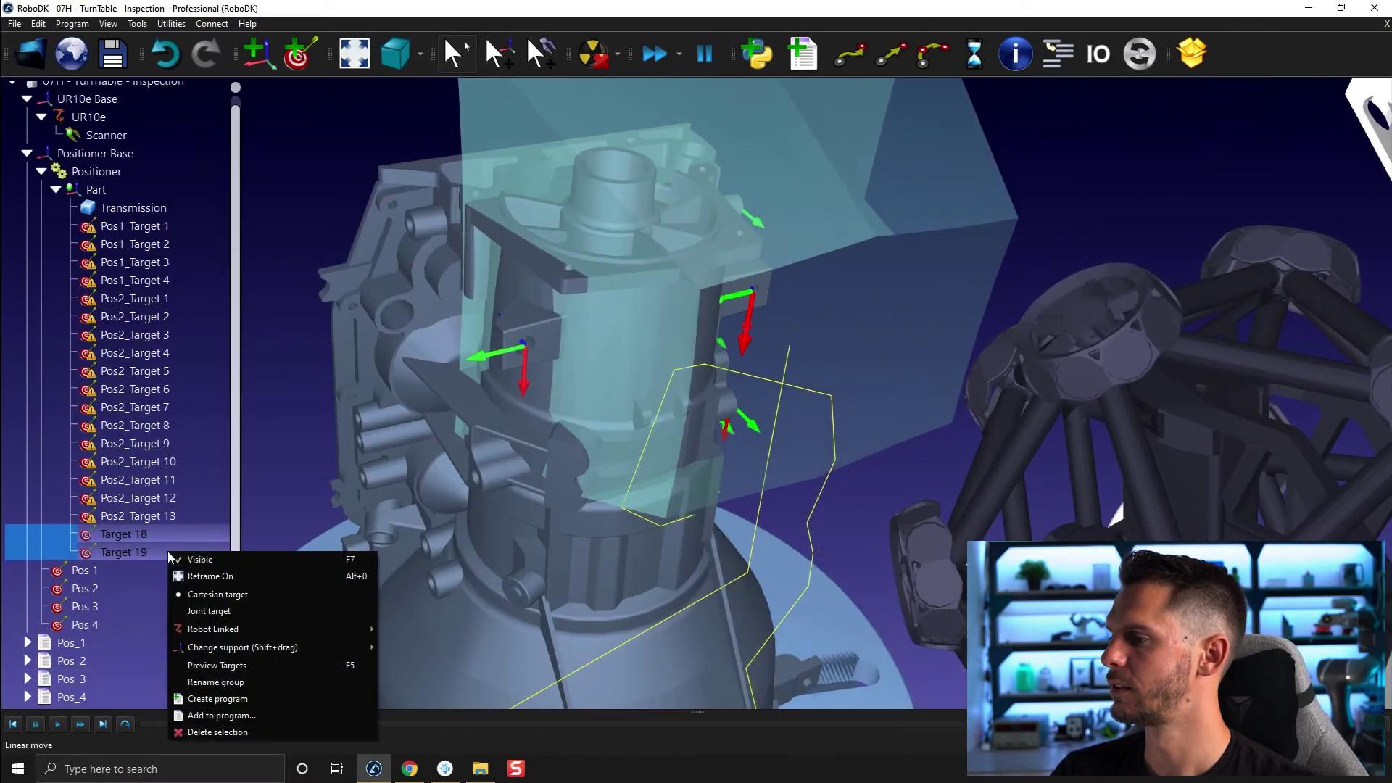
left_click(233, 680)
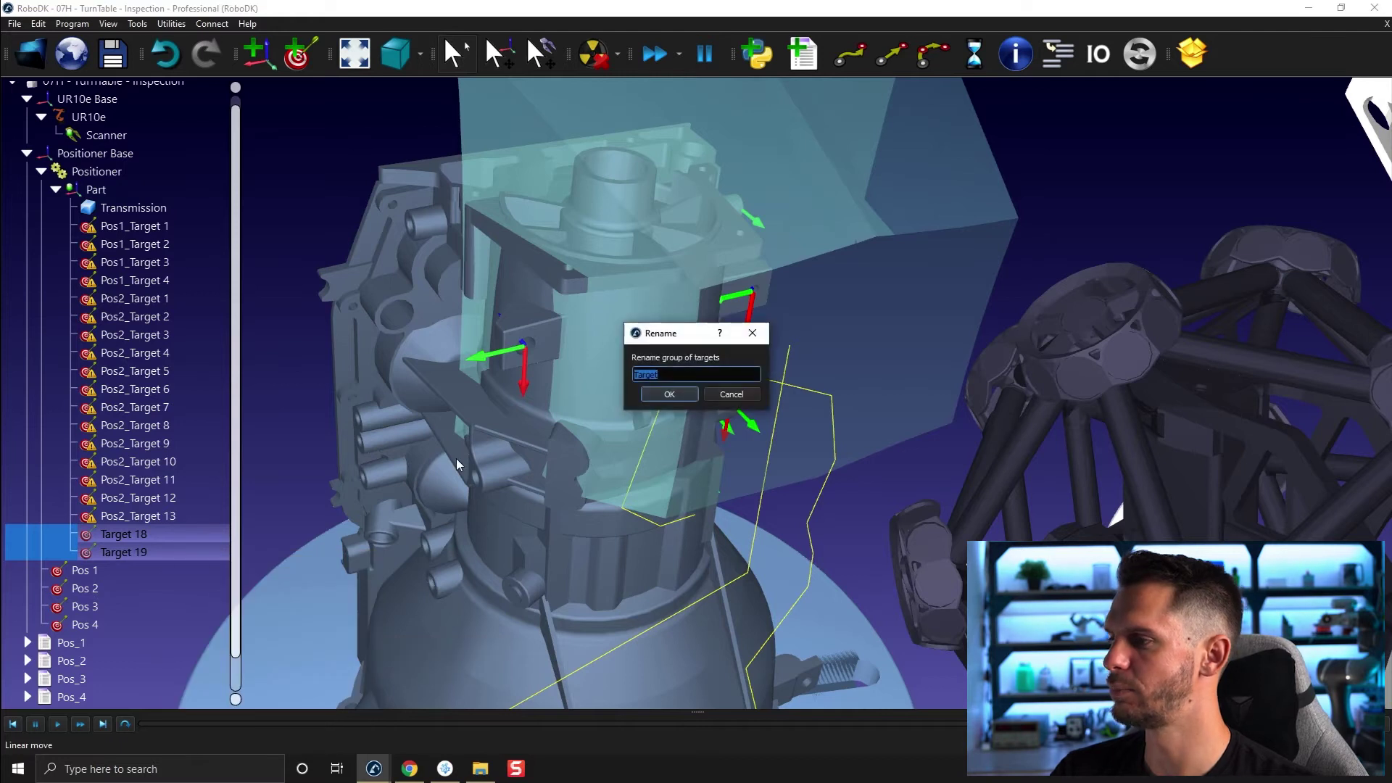
type("Pos")
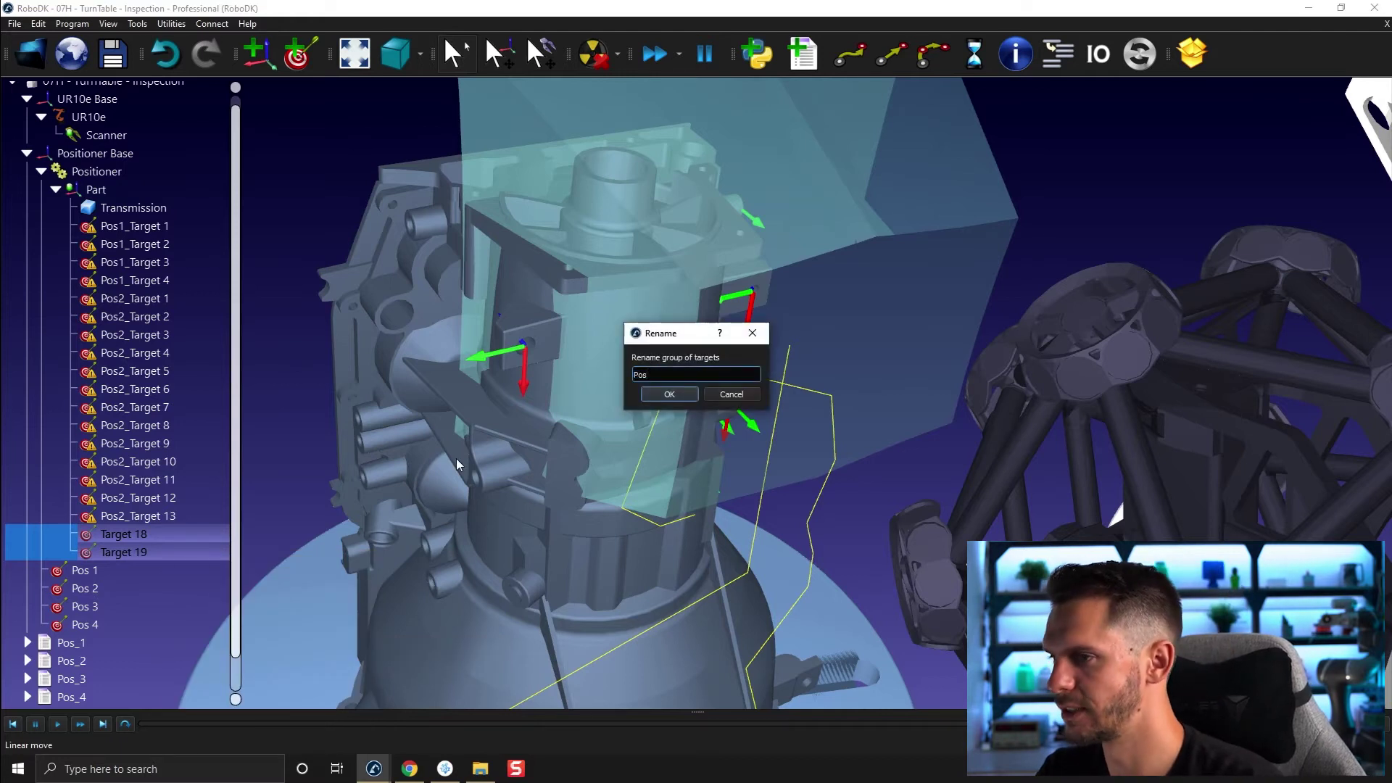
type("3_Target")
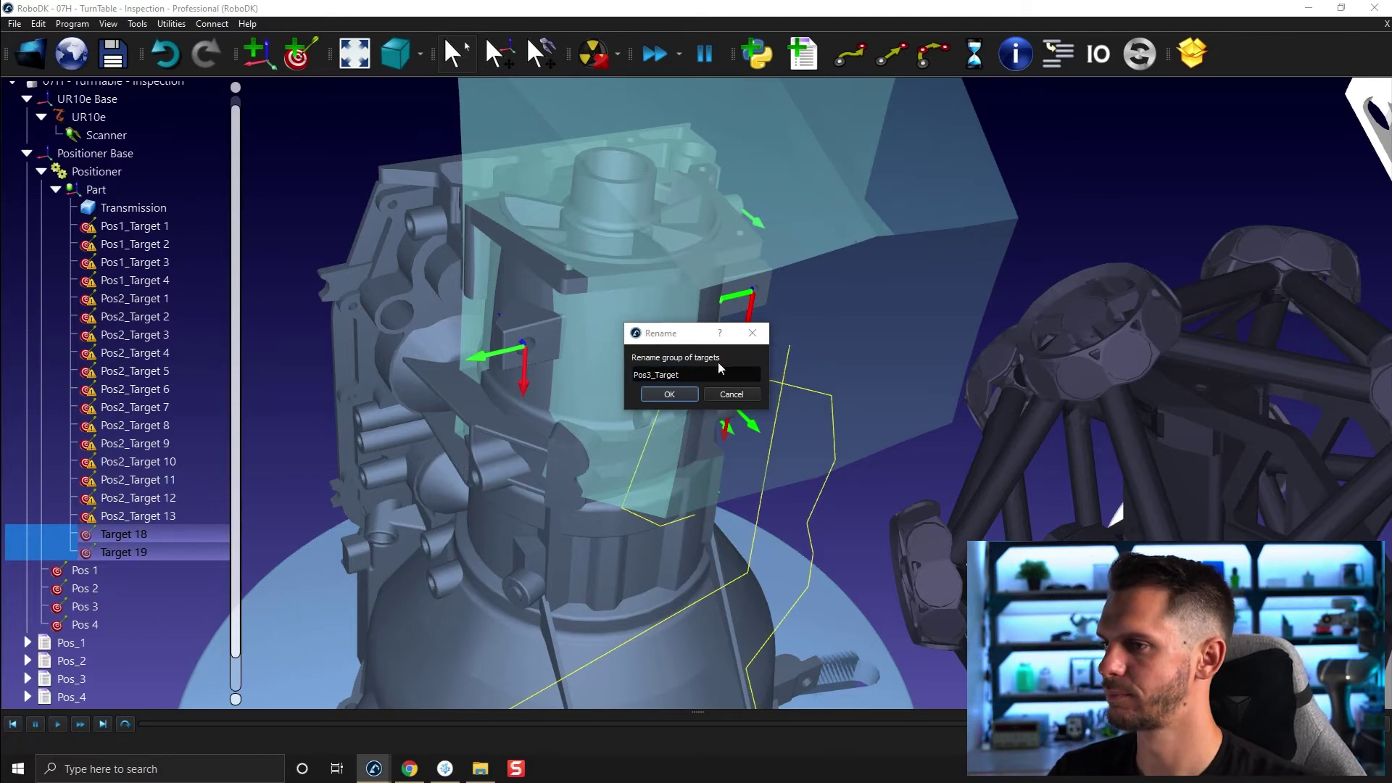
left_click(660, 397)
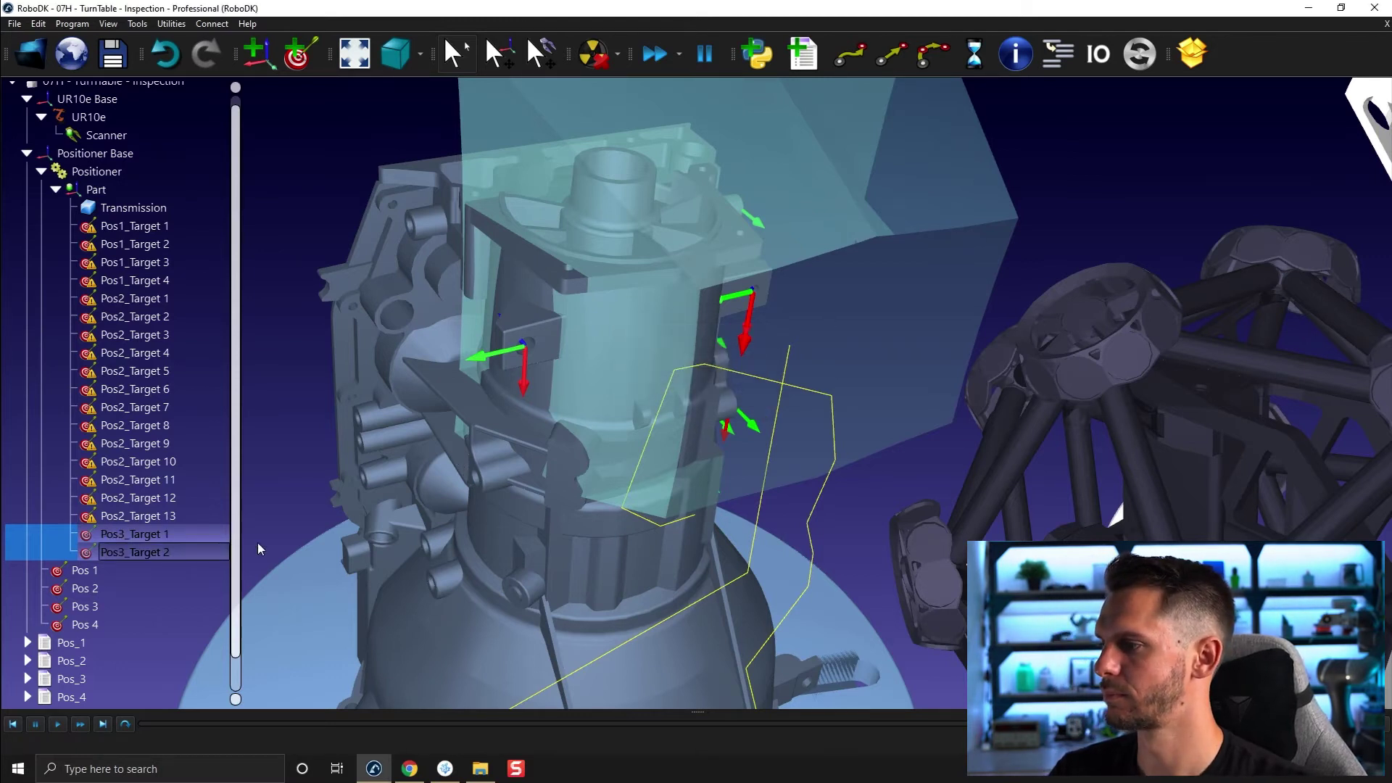
- Create a program from the two Pos3_Target targets
right_click(143, 537)
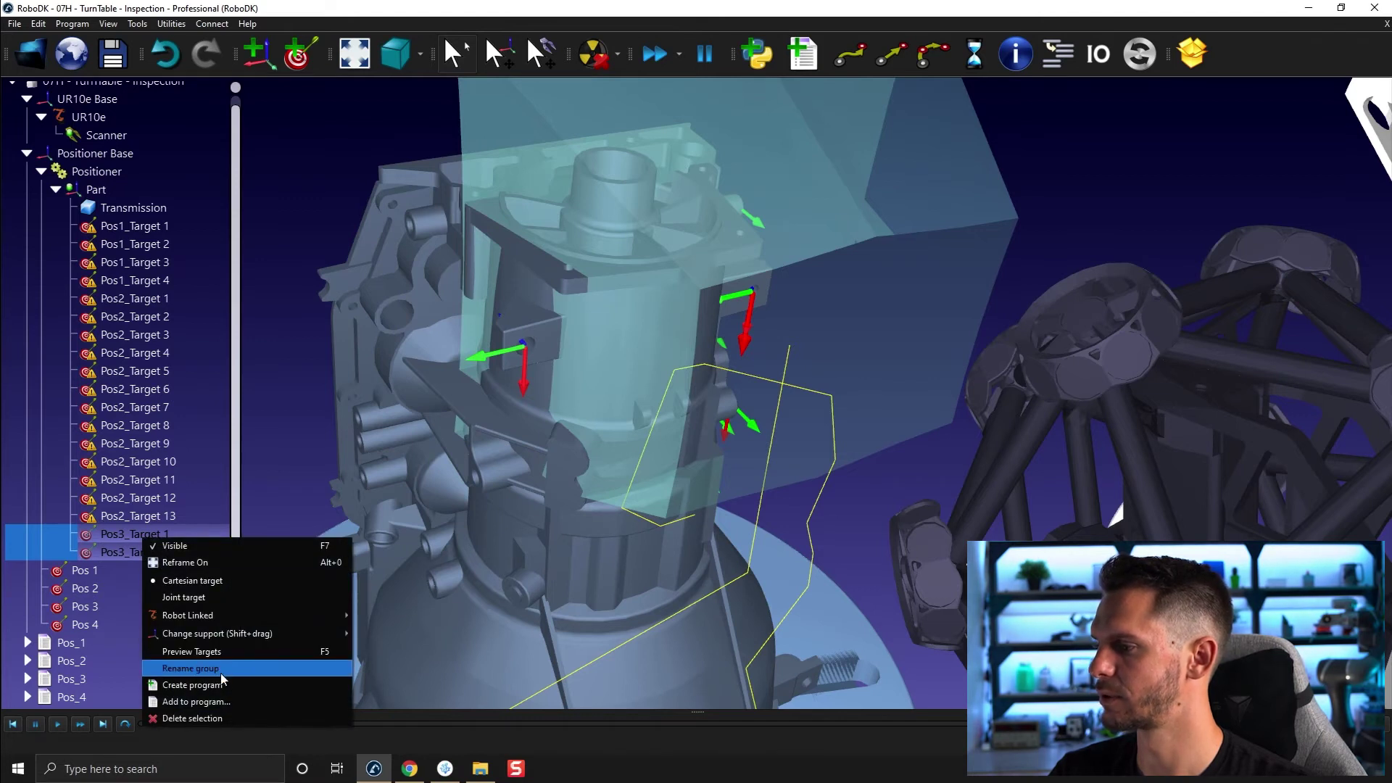
left_click(249, 490)
left_click(188, 533)
left_click(181, 548, "shift")
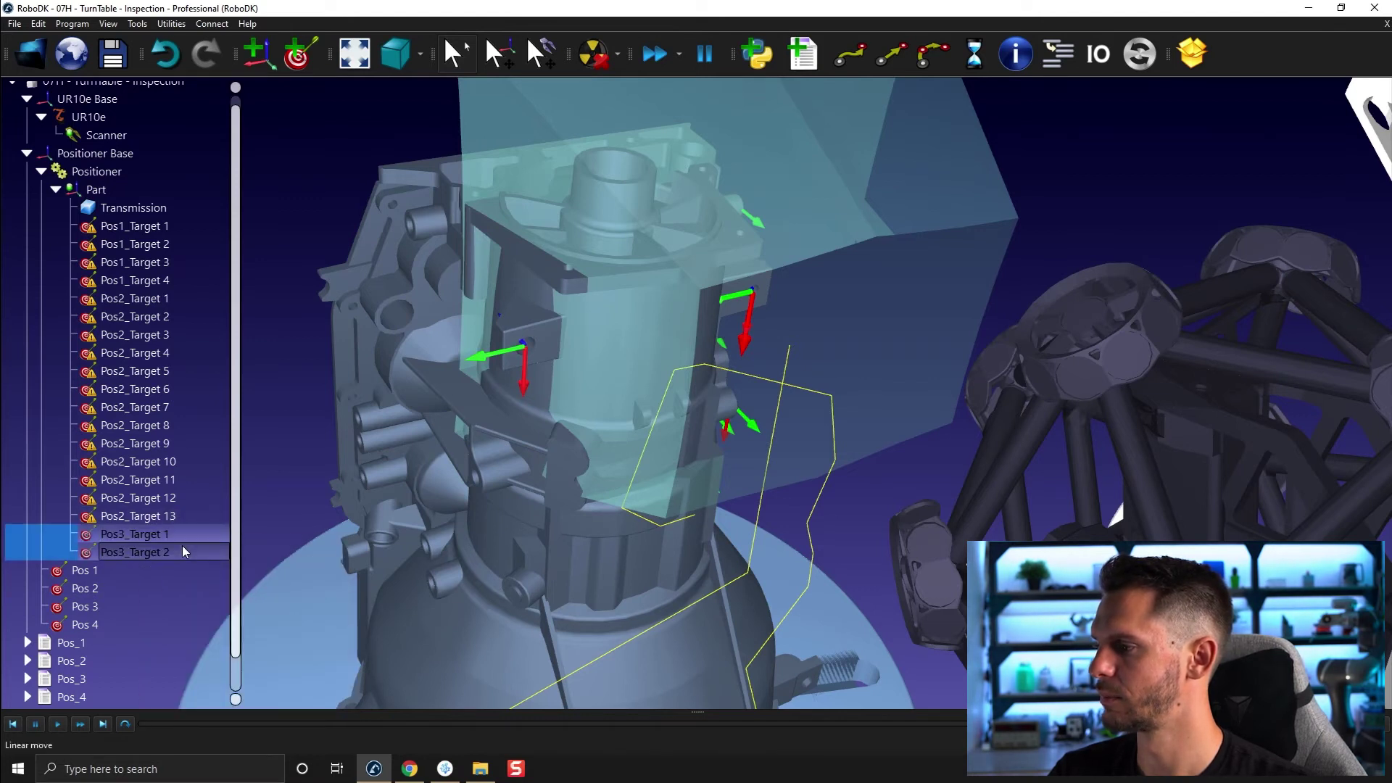
right_click(182, 548)
left_click(257, 693)
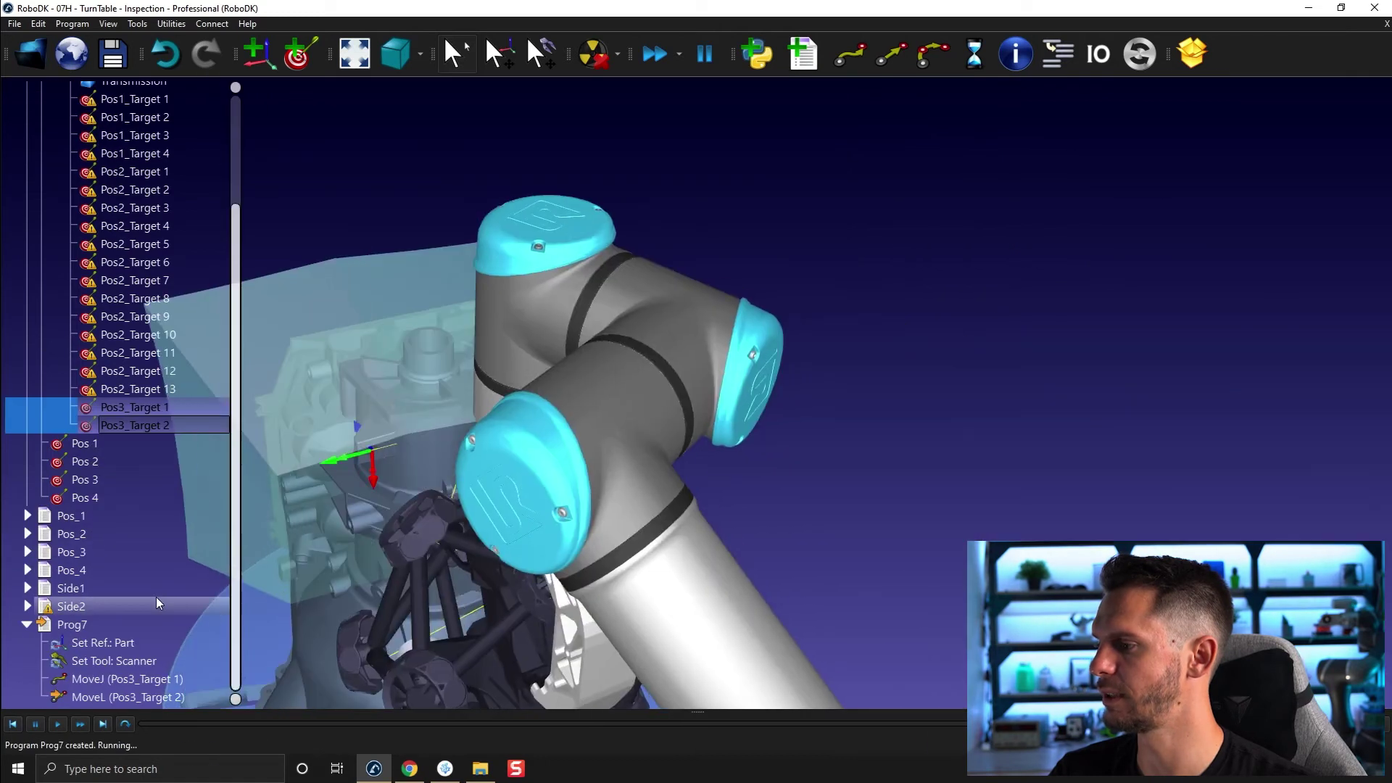
- Rename the program made from the Pos3_Target targets with a name beginning with Side
type("Side")
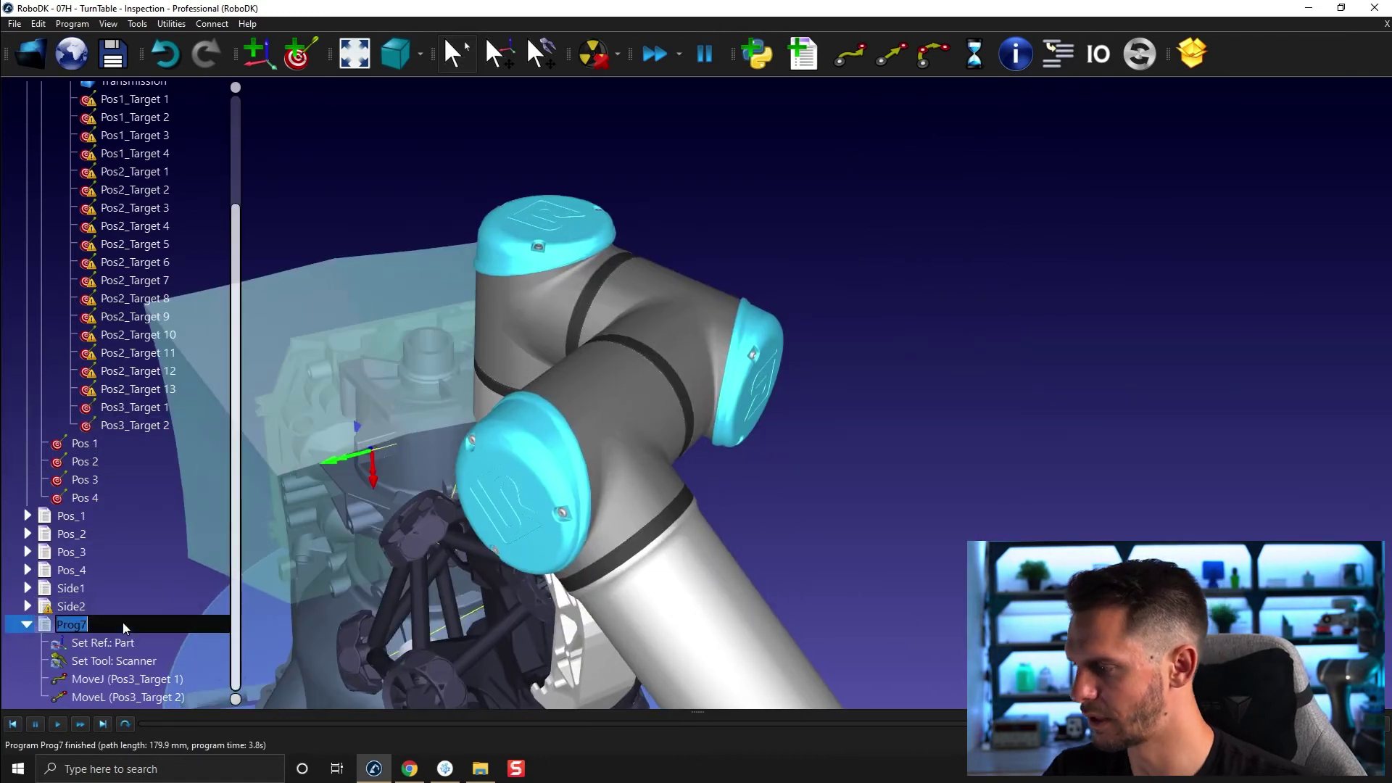
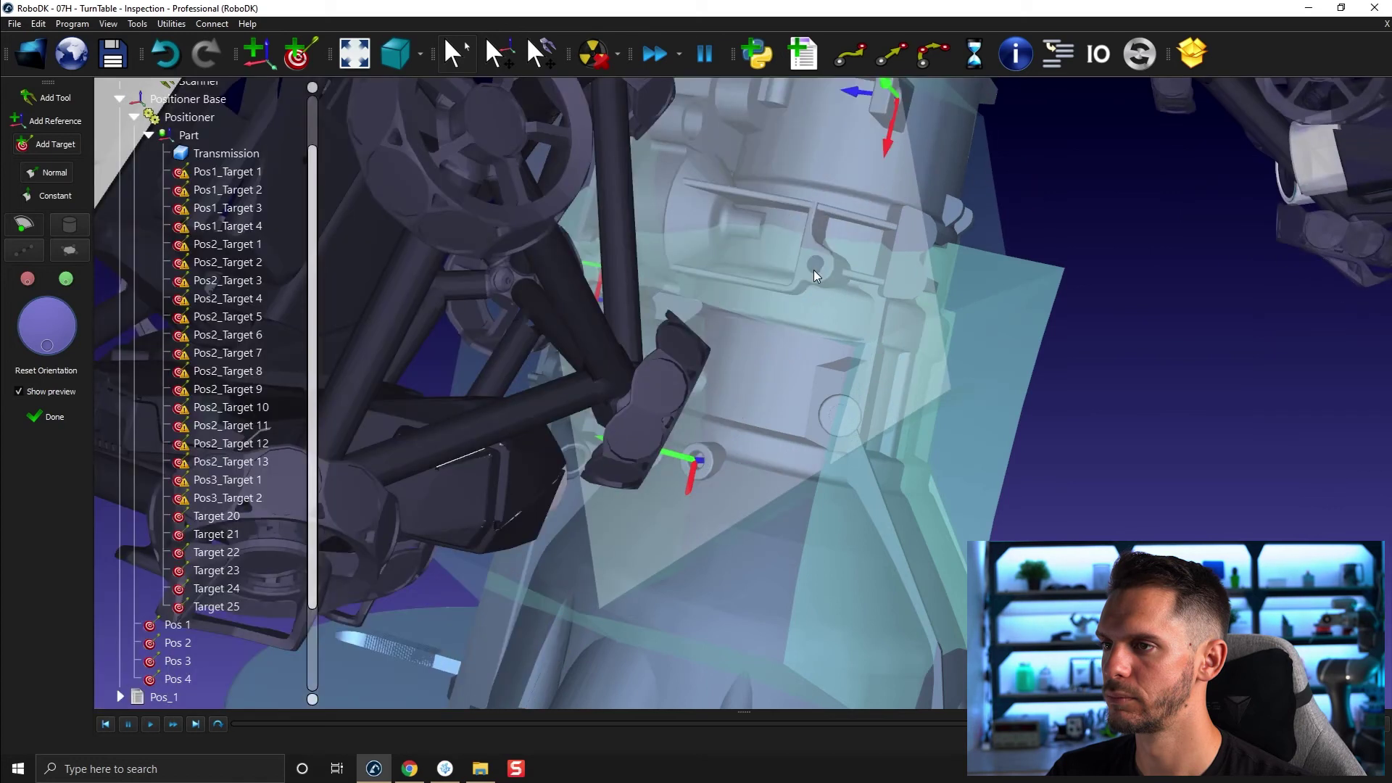
- Teach the last surface target on the round bracket hole near the middle of the transmission housing, and finish teaching
left_click(810, 276)
scroll(803, 280, "down", 5)
right_click_drag(764, 411, 1031, 498)
left_click(54, 417)
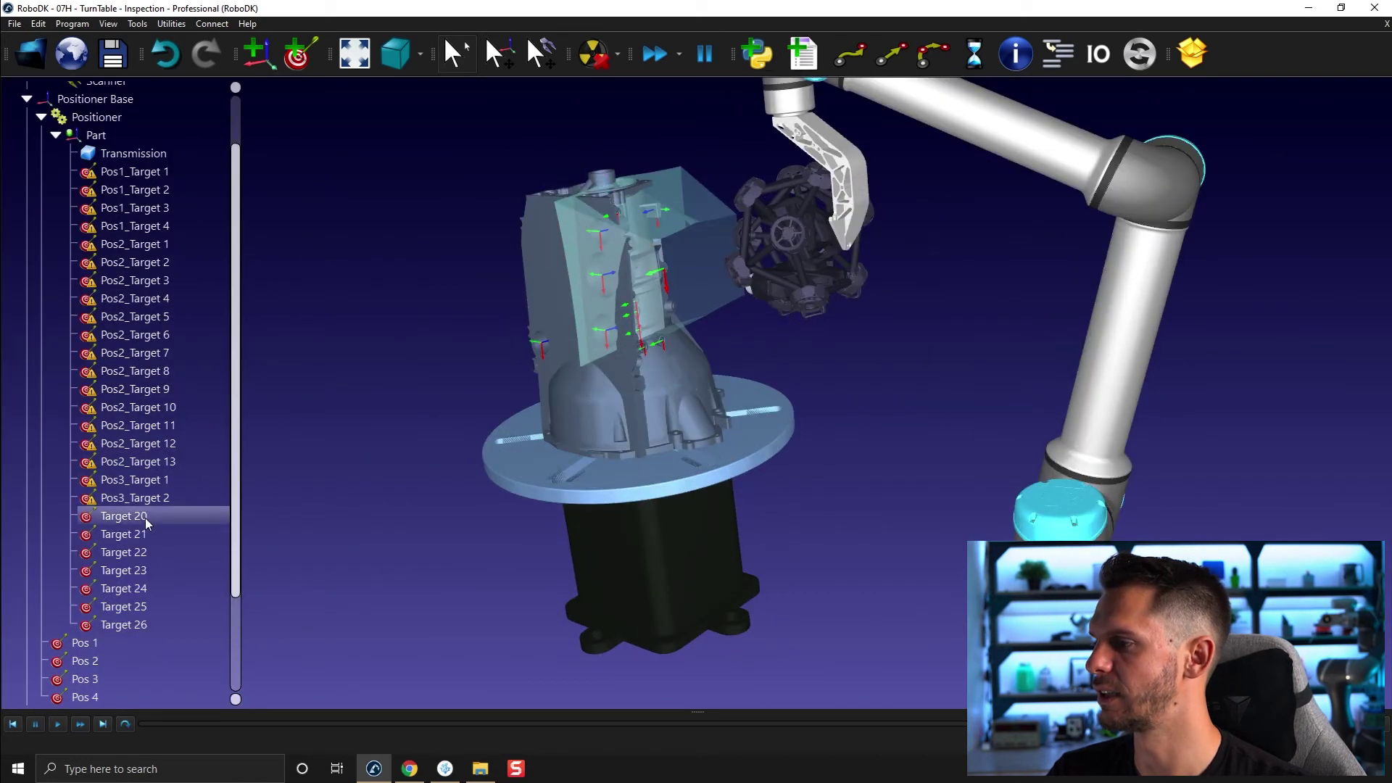
- Rename Target 20 through Target 26 as a group with the name Pos4_Target
left_click(123, 515)
left_click(142, 606, "shift")
left_click(143, 625, "shift")
right_click(143, 625)
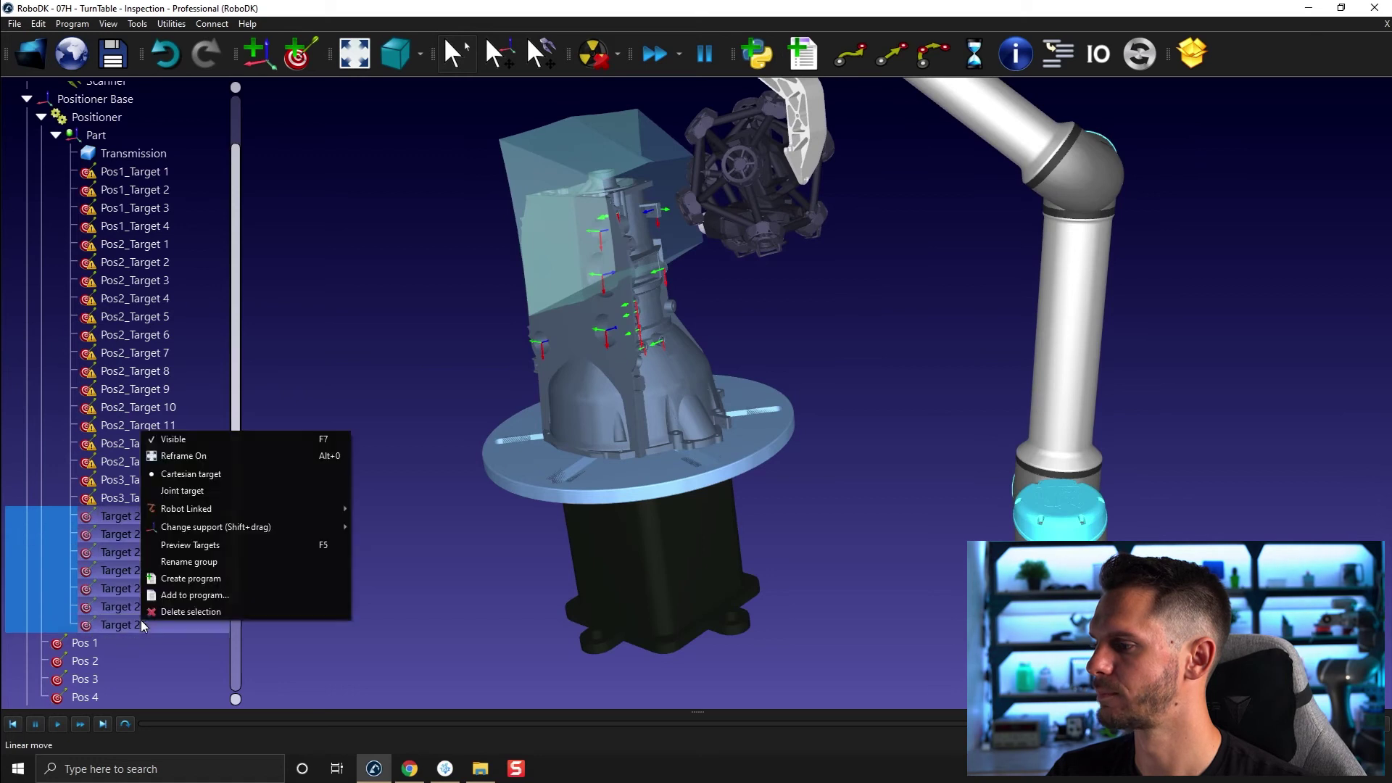
left_click(190, 562)
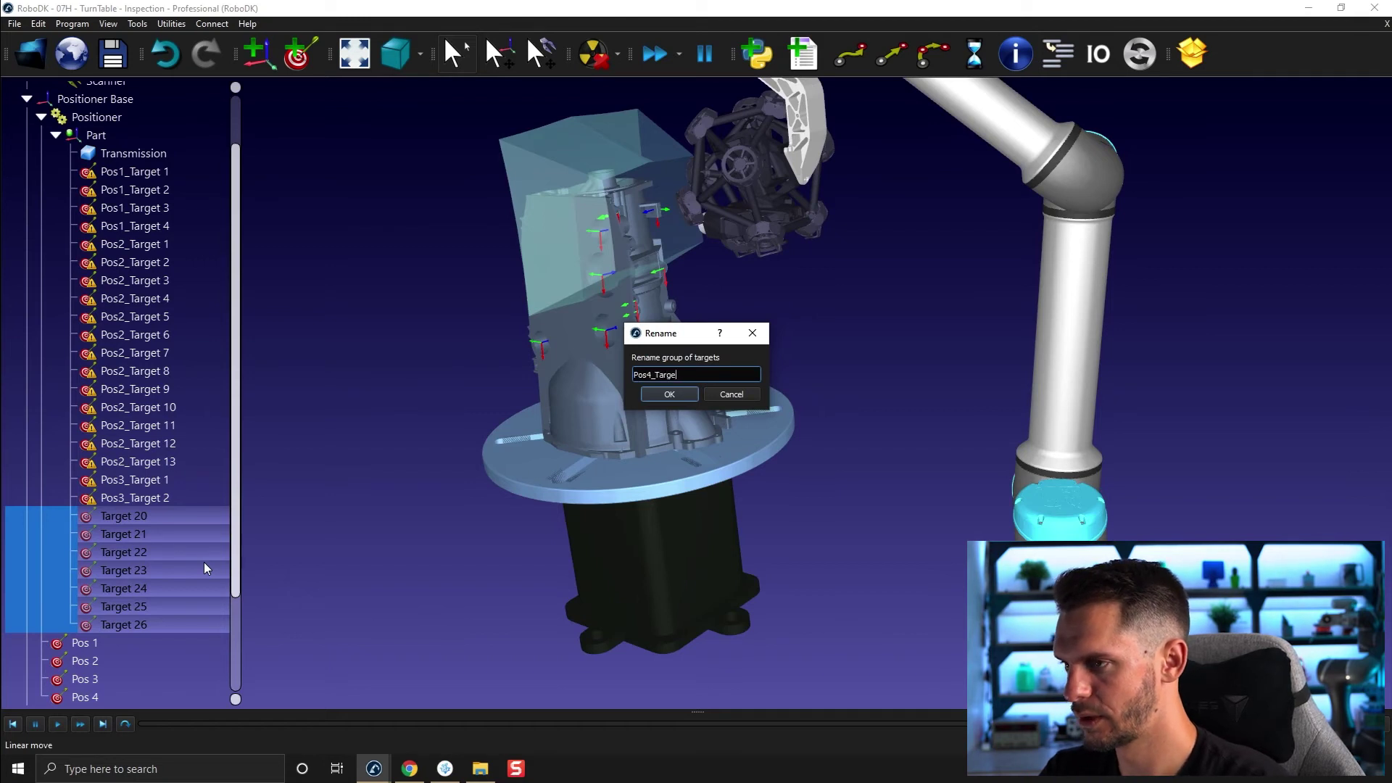
key("Return")
- Create a program from the Pos4_Target group, rename it Side4 and collapse its instructions in the tree
right_click(206, 570)
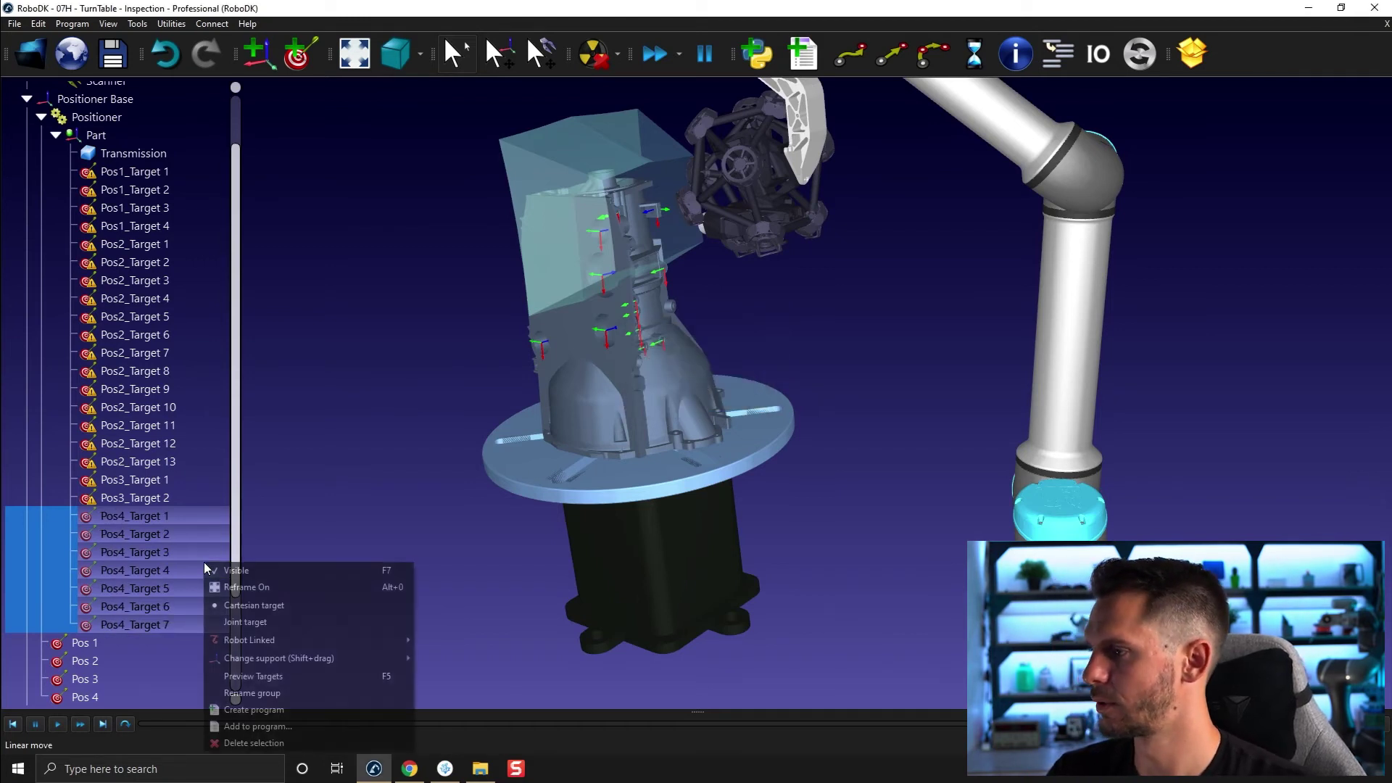
left_click(261, 709)
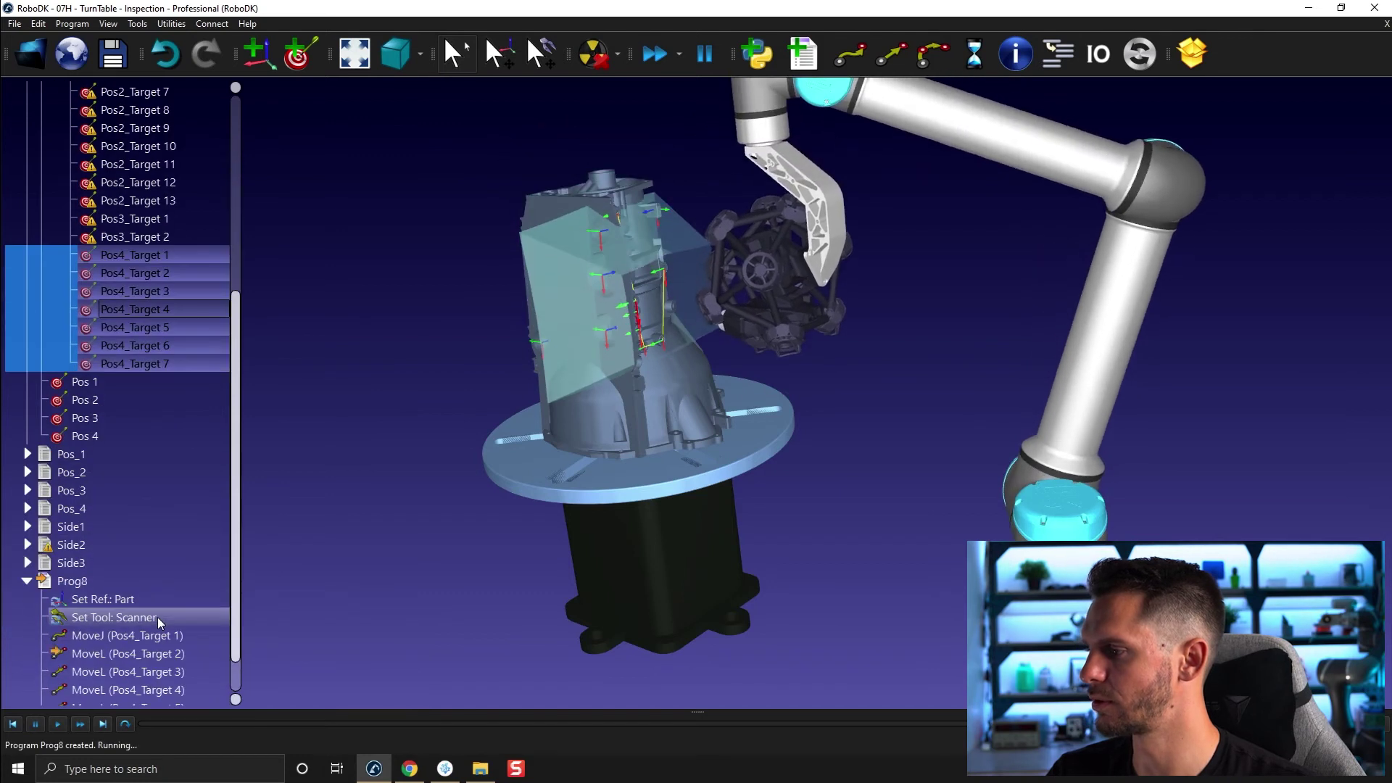
left_click(115, 585)
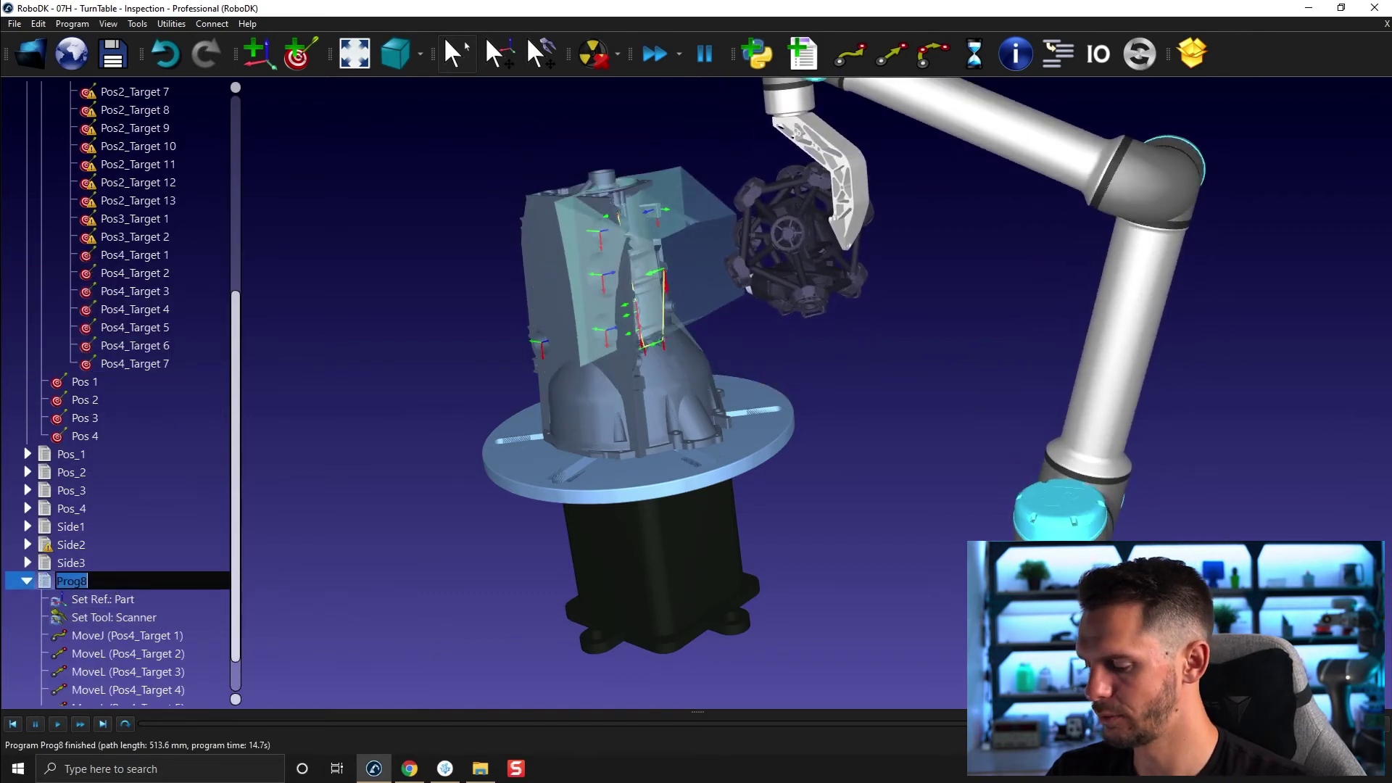
key("Return")
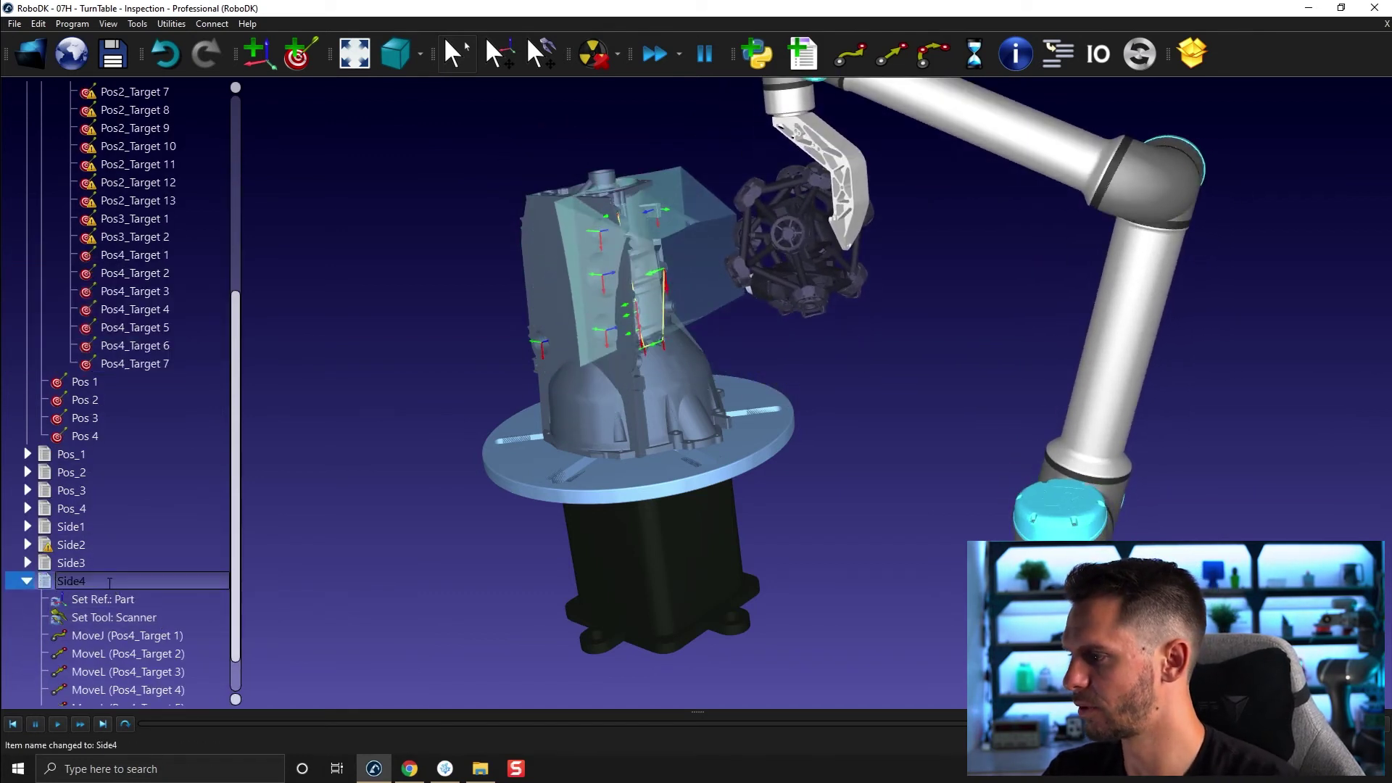
left_click(26, 581)
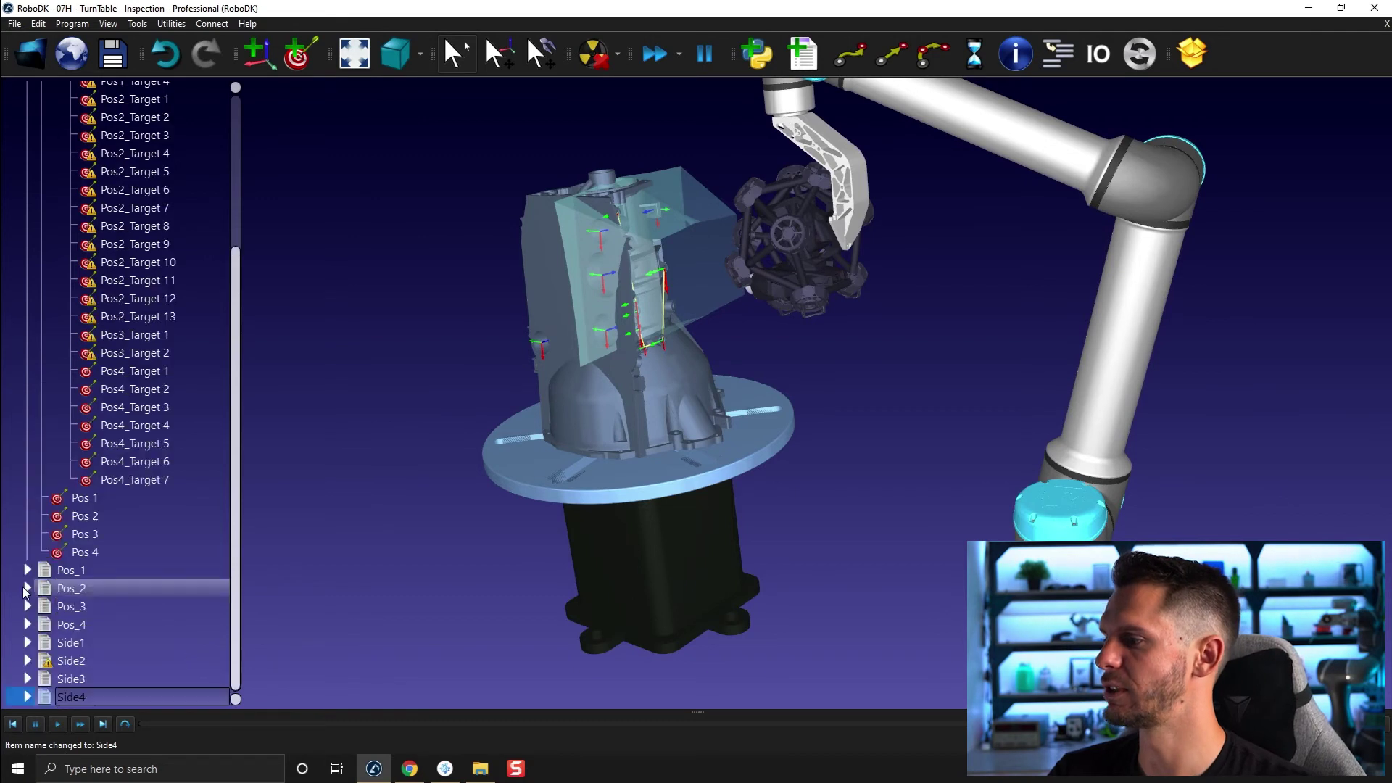
- Create a main program that calls the position and side programs alternately, from Pos_1, Side1 through Pos_4, Side4
left_click(174, 571)
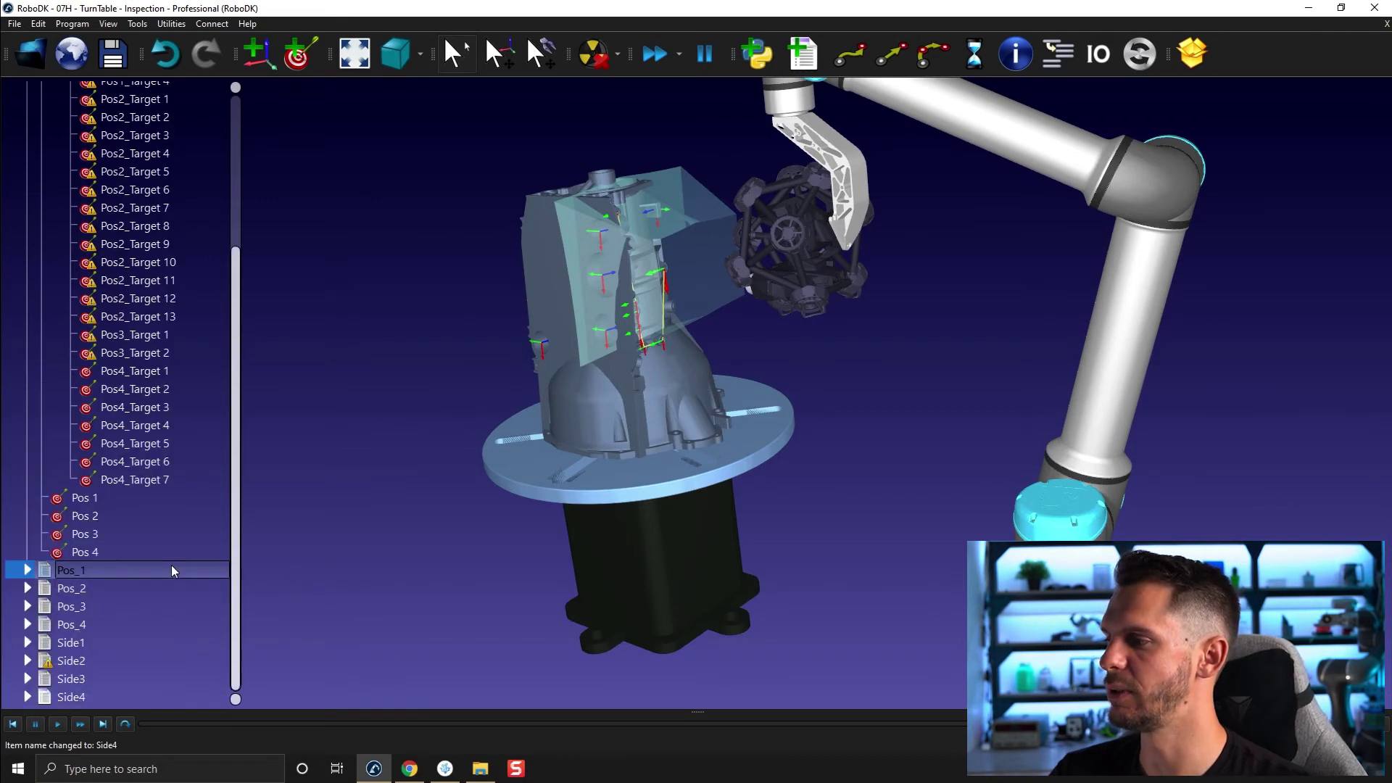
left_click(140, 643, "ctrl")
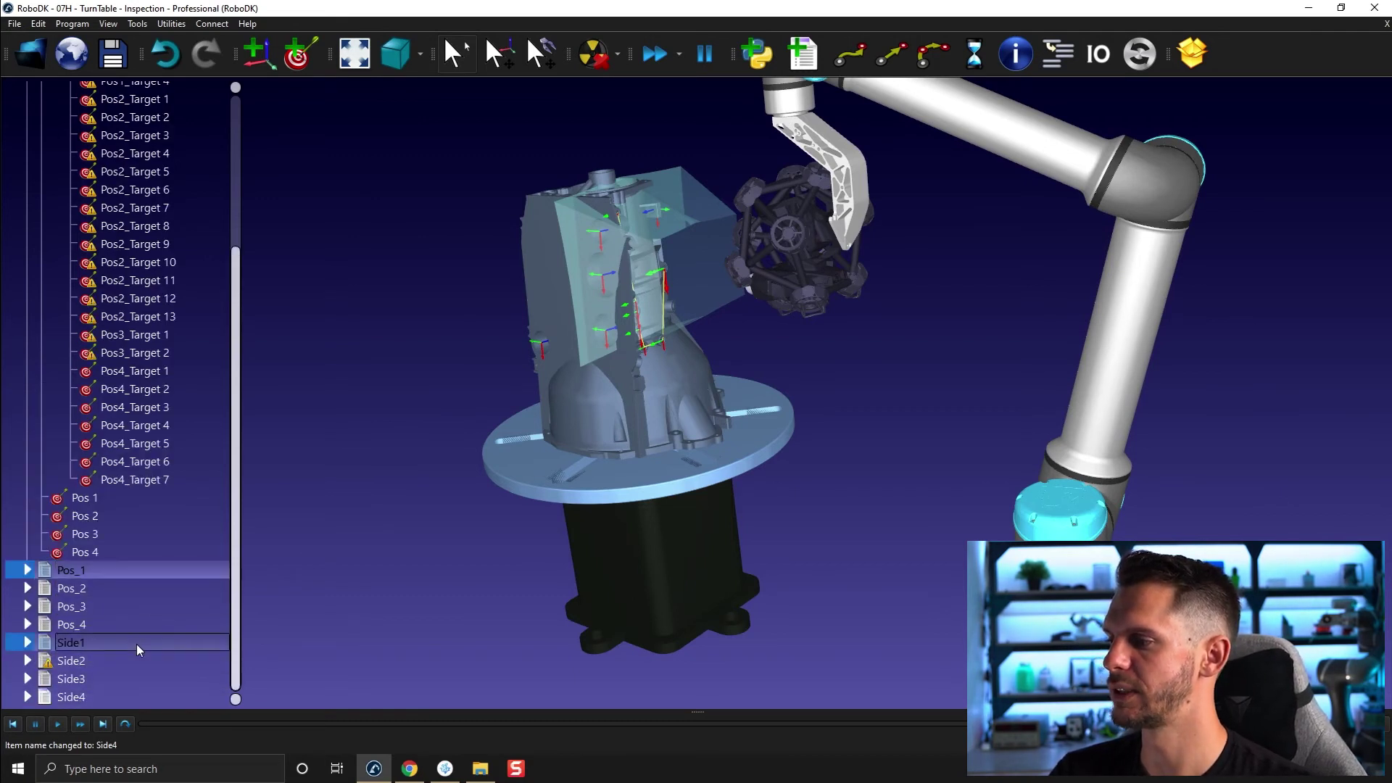
left_click(133, 593, "ctrl")
left_click(118, 662, "ctrl")
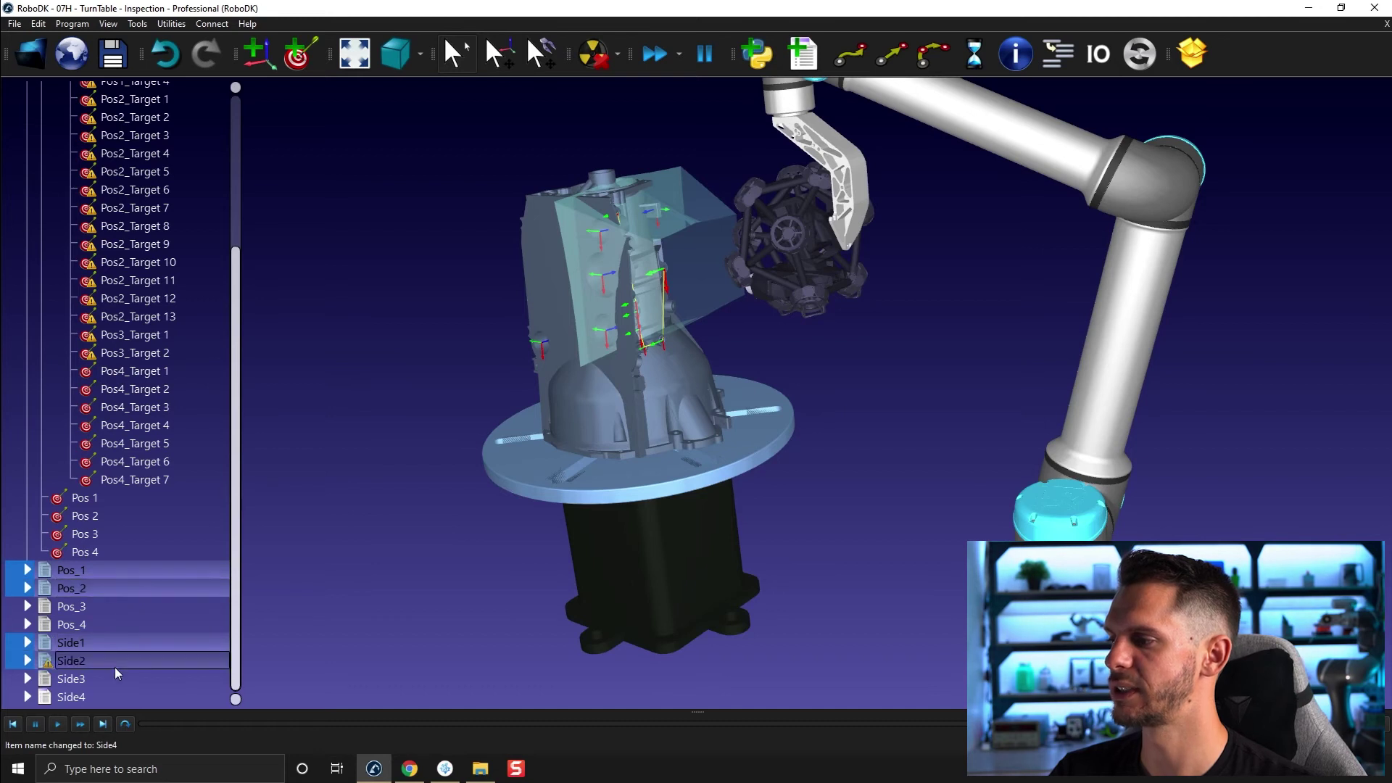
left_click(118, 609, "ctrl")
left_click(101, 681, "ctrl")
left_click(110, 627, "ctrl")
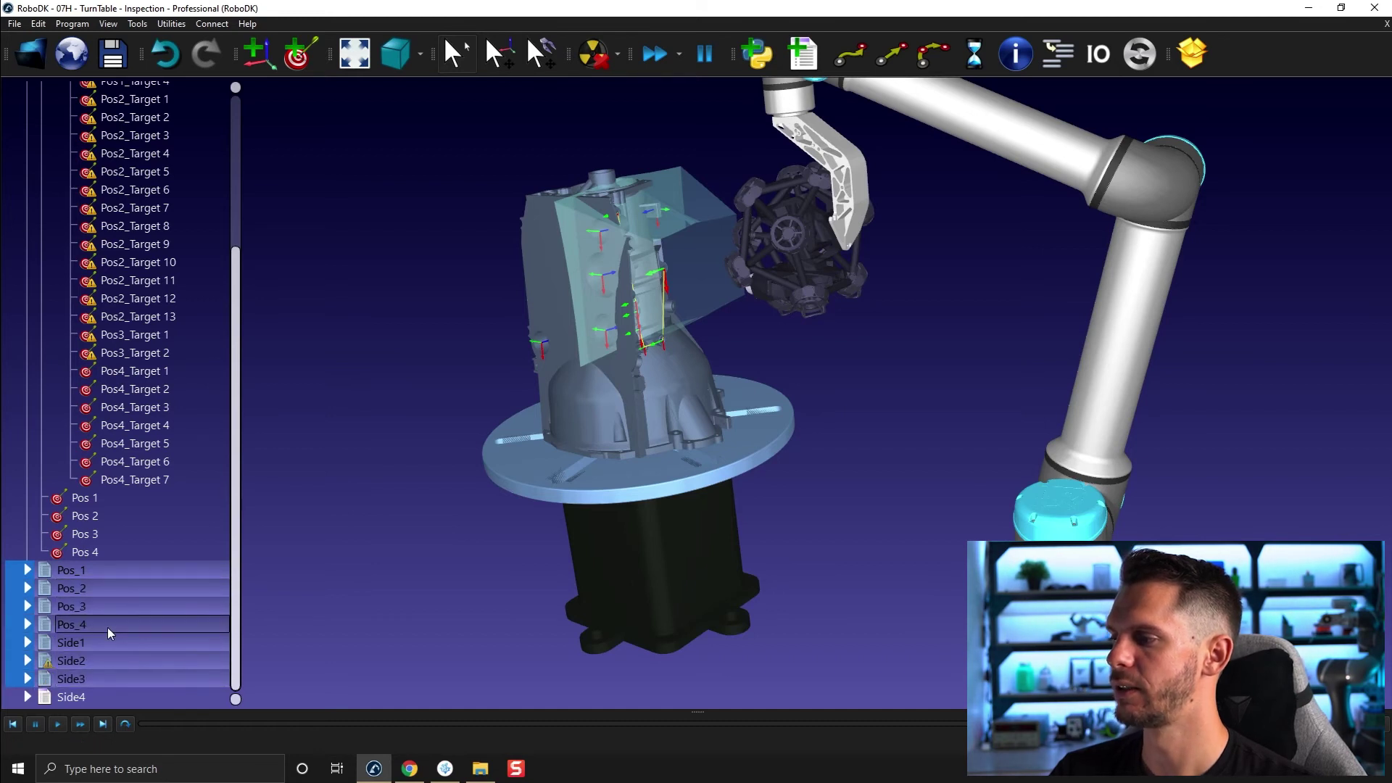
left_click(102, 698, "ctrl")
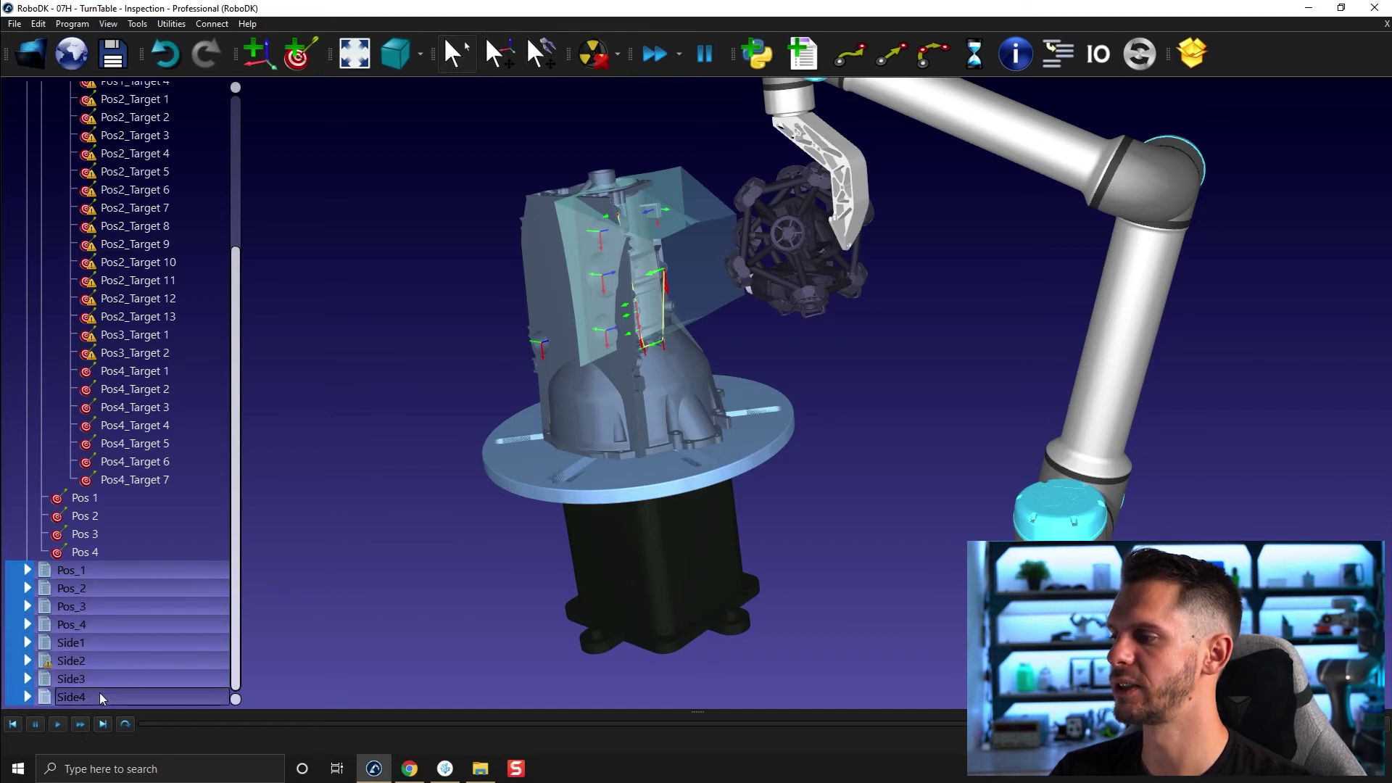
right_click(114, 577)
left_click(136, 579)
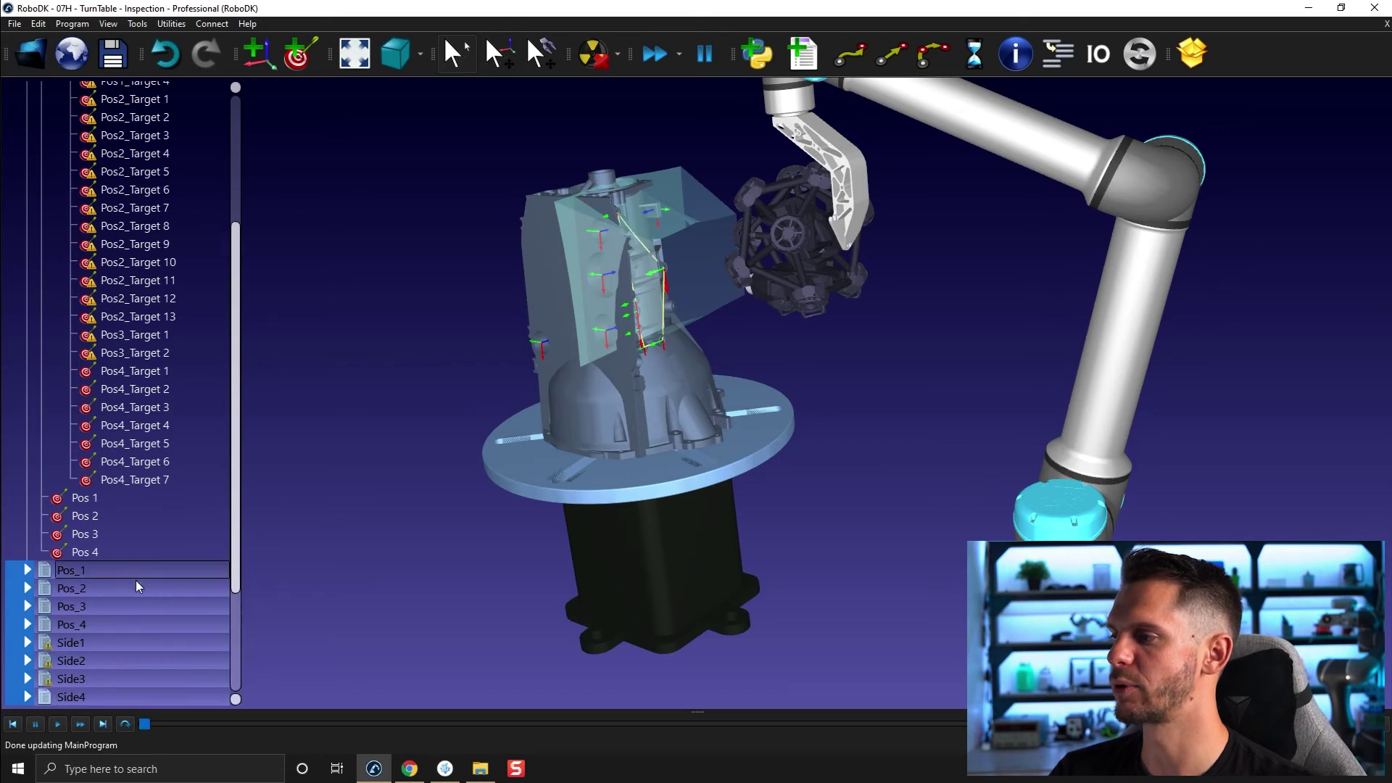
- Run the MainProgram simulation of the complete inspection sequence
right_click(112, 565)
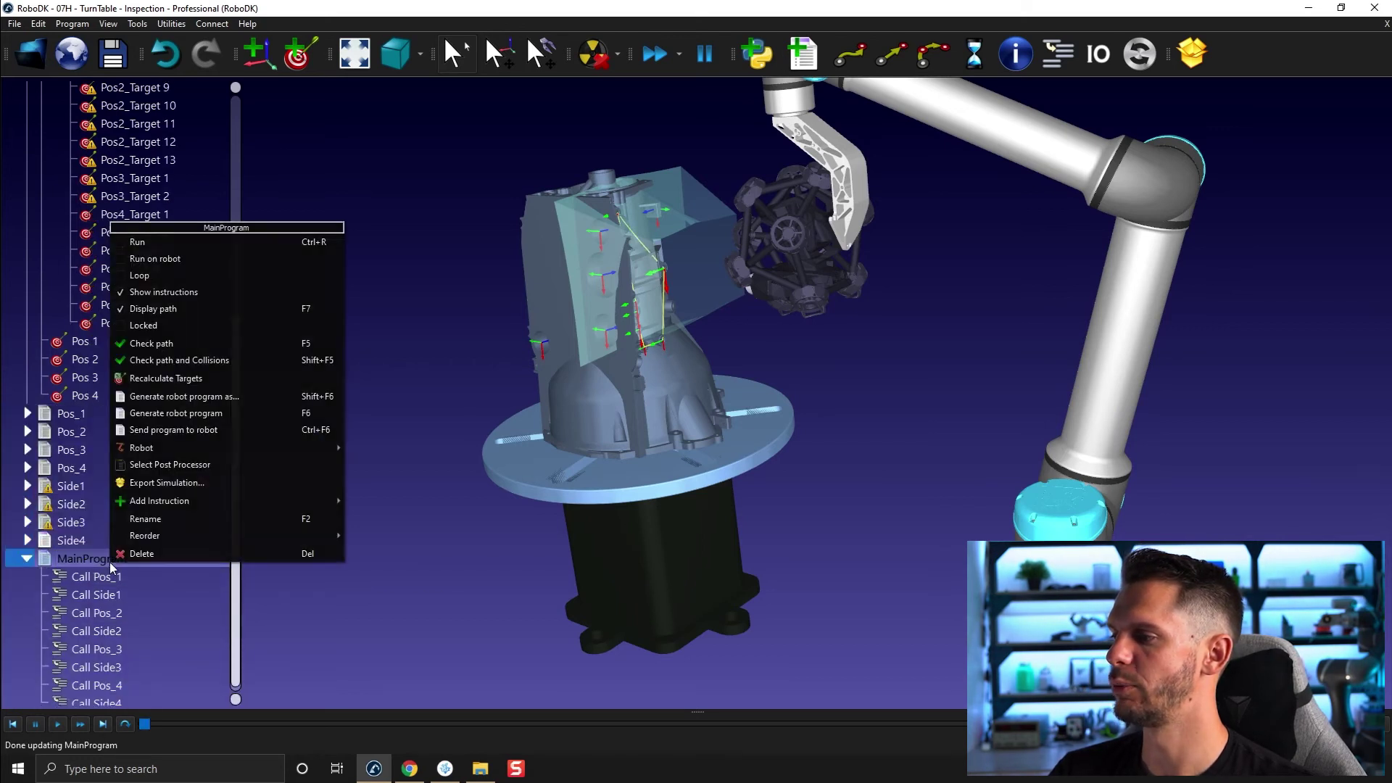
left_click(185, 313)
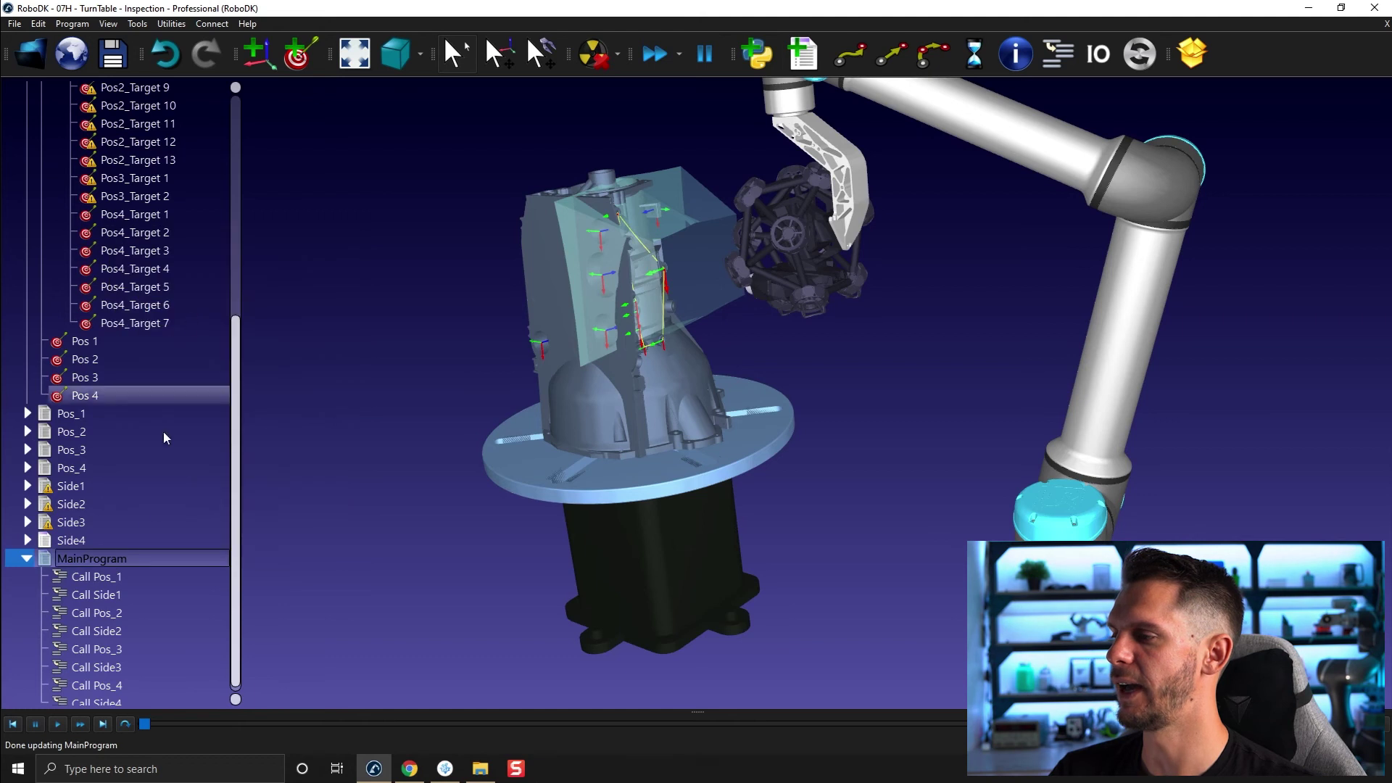
double_click(116, 559)
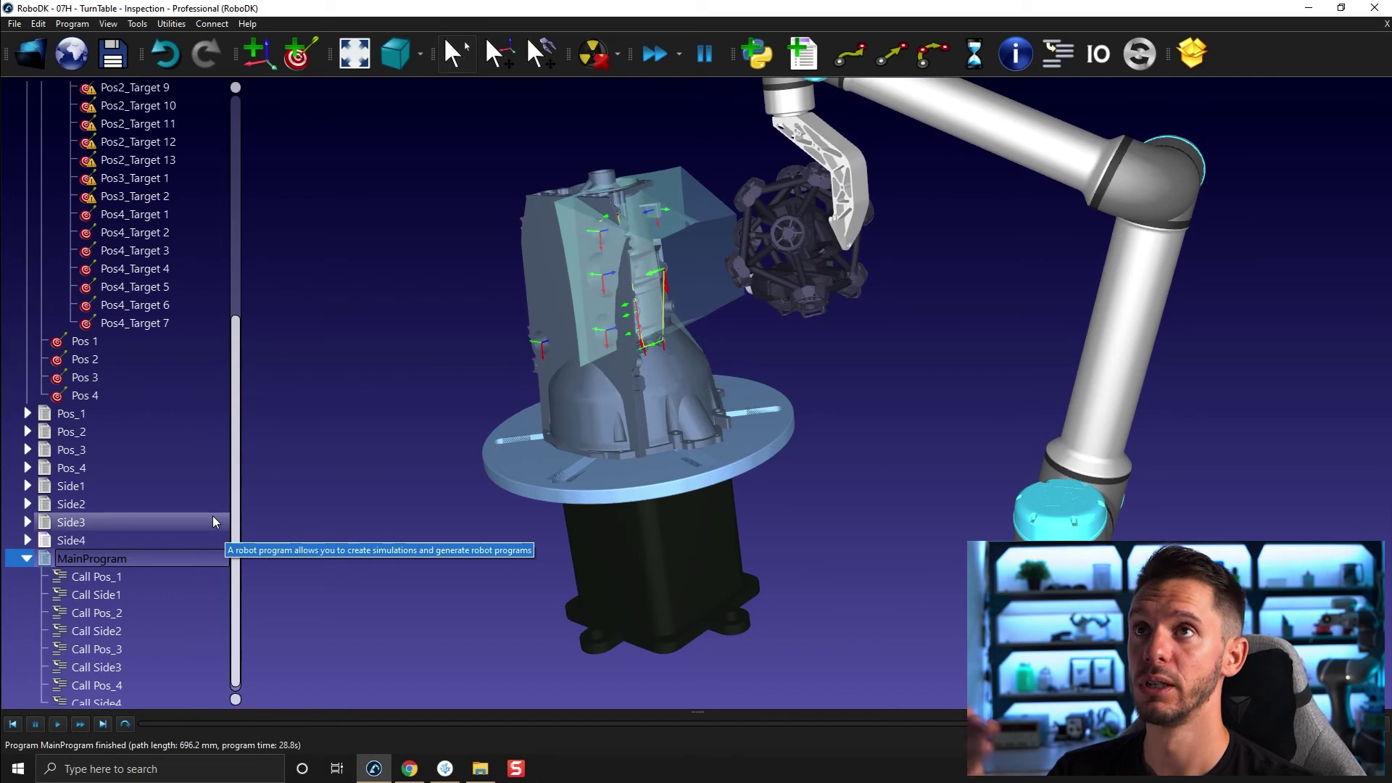
- Examine the turntable and scanner from another angle, and review the Pos1 to Pos4 targets and the programs in the tree
right_click_drag(593, 400, 624, 475)
left_click_drag(792, 388, 417, 492)
right_click_drag(417, 491, 581, 413)
scroll(446, 412, "up", 3)
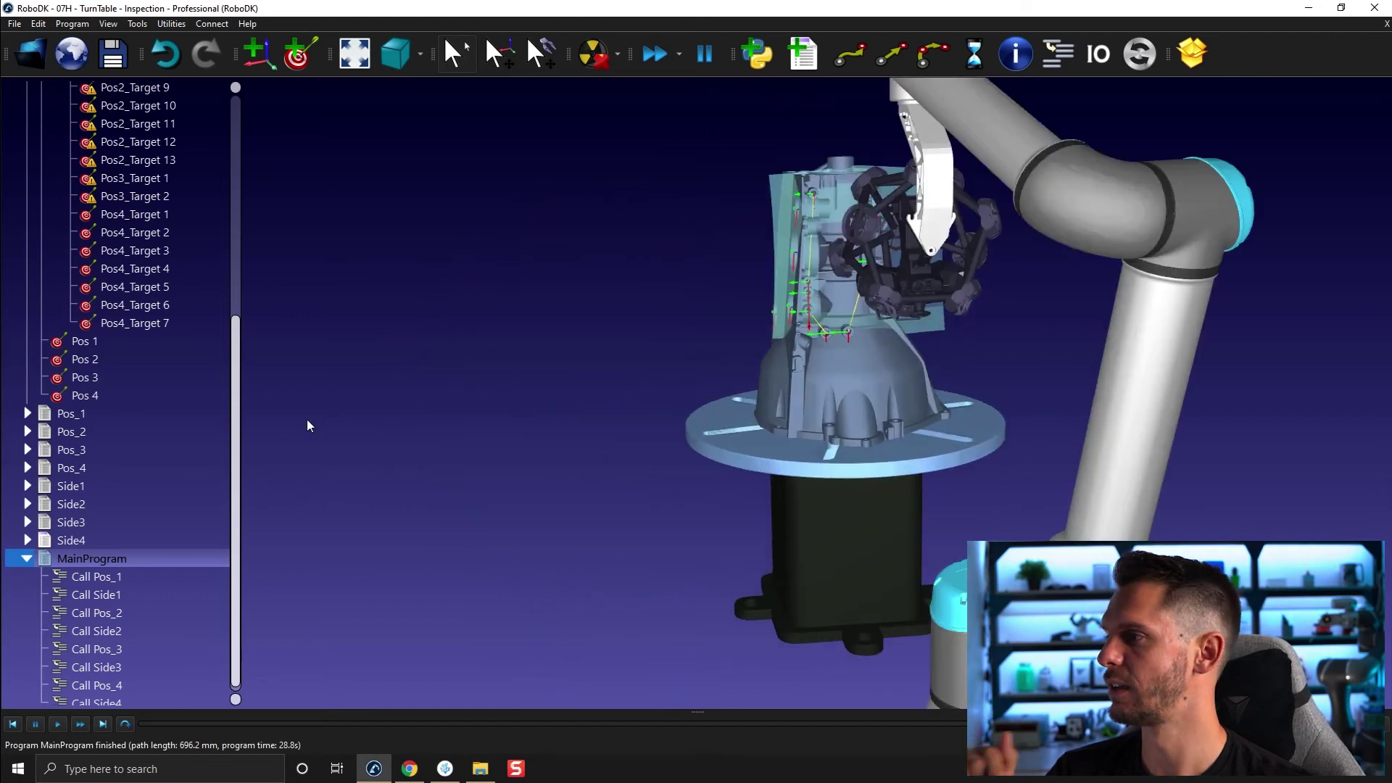
left_click(166, 322)
scroll(178, 330, "up", 3)
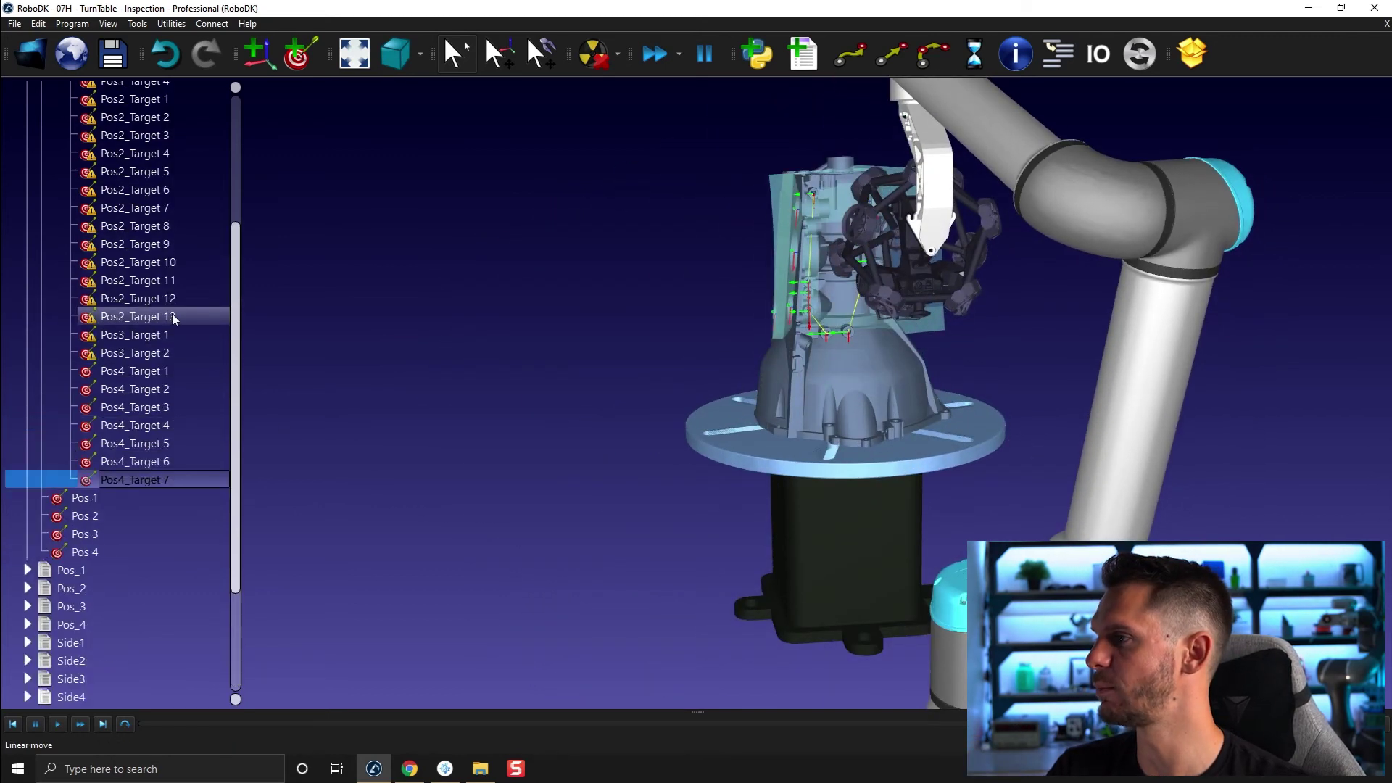
scroll(181, 348, "up", 3)
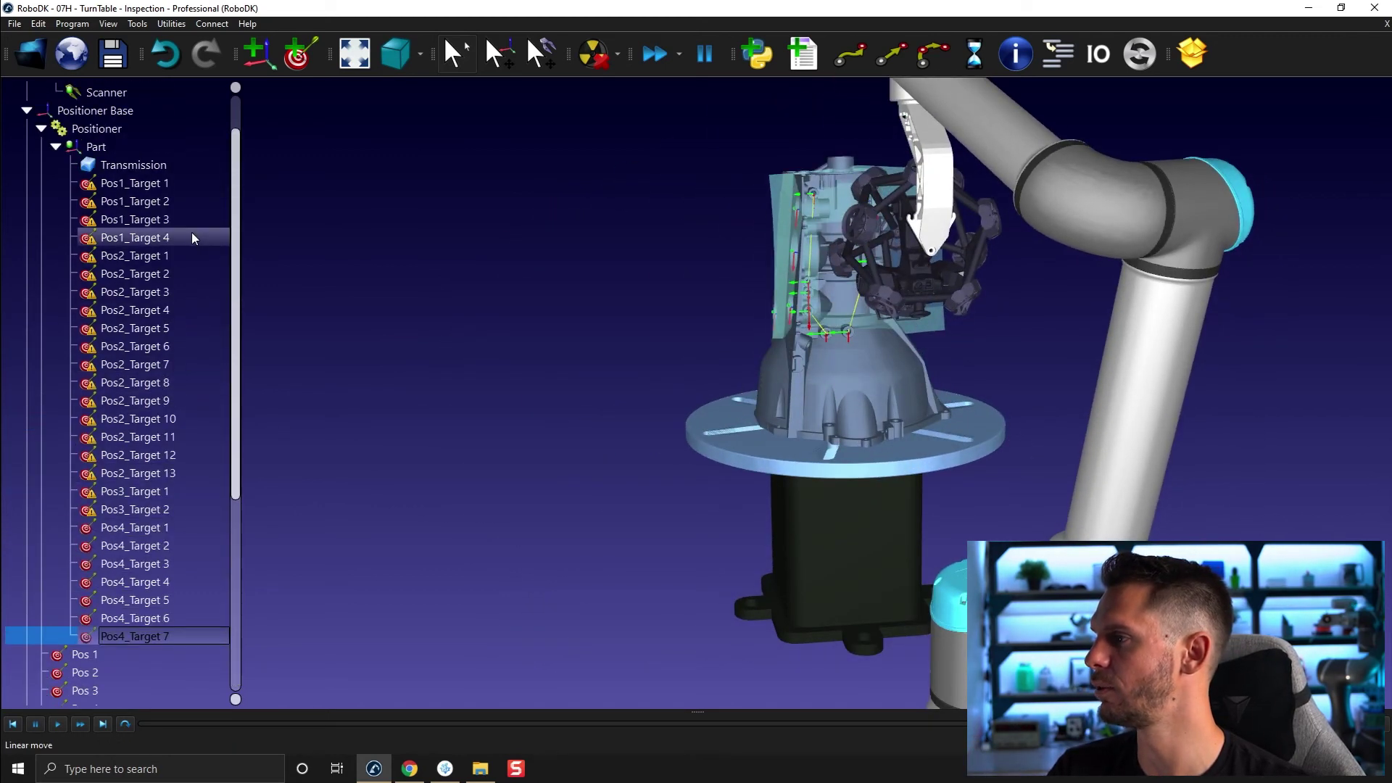
scroll(183, 239, "down", 4)
scroll(574, 431, "up", 2)
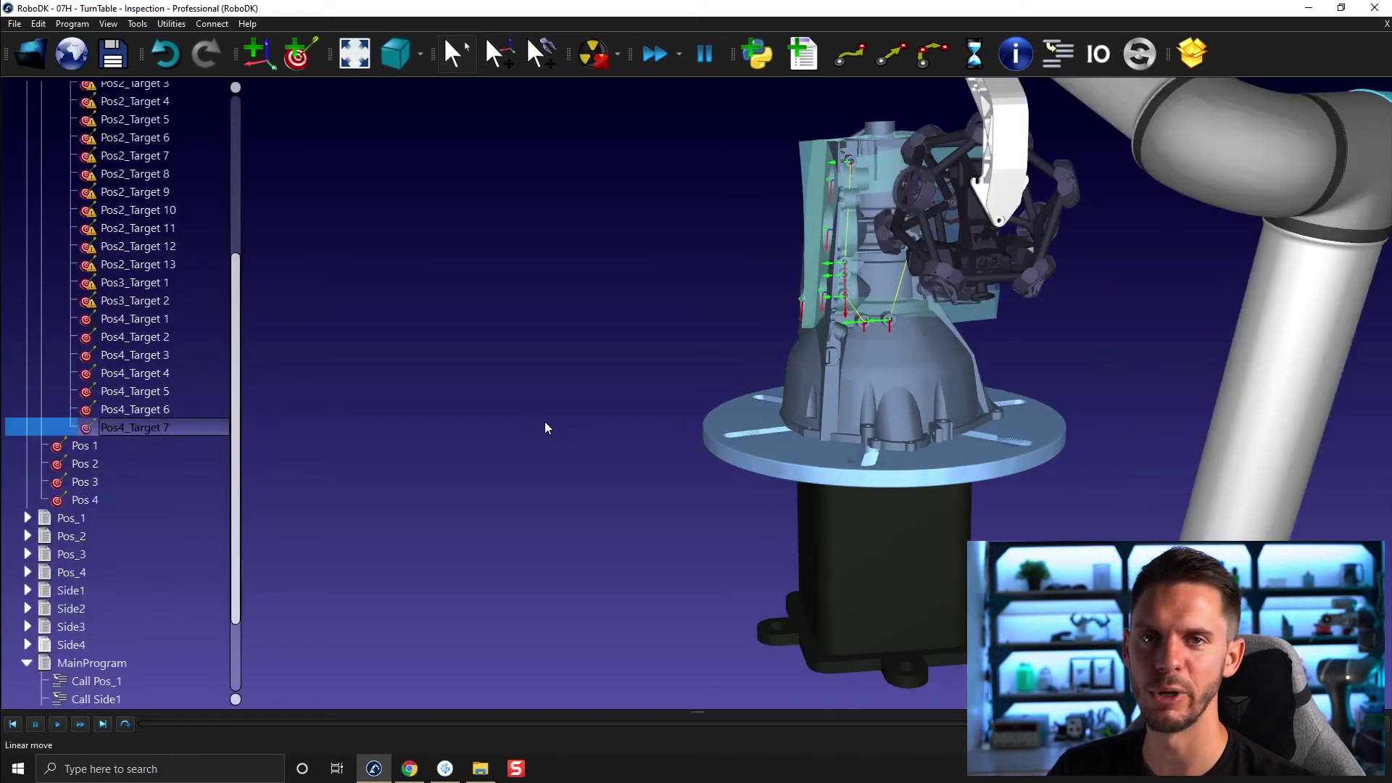